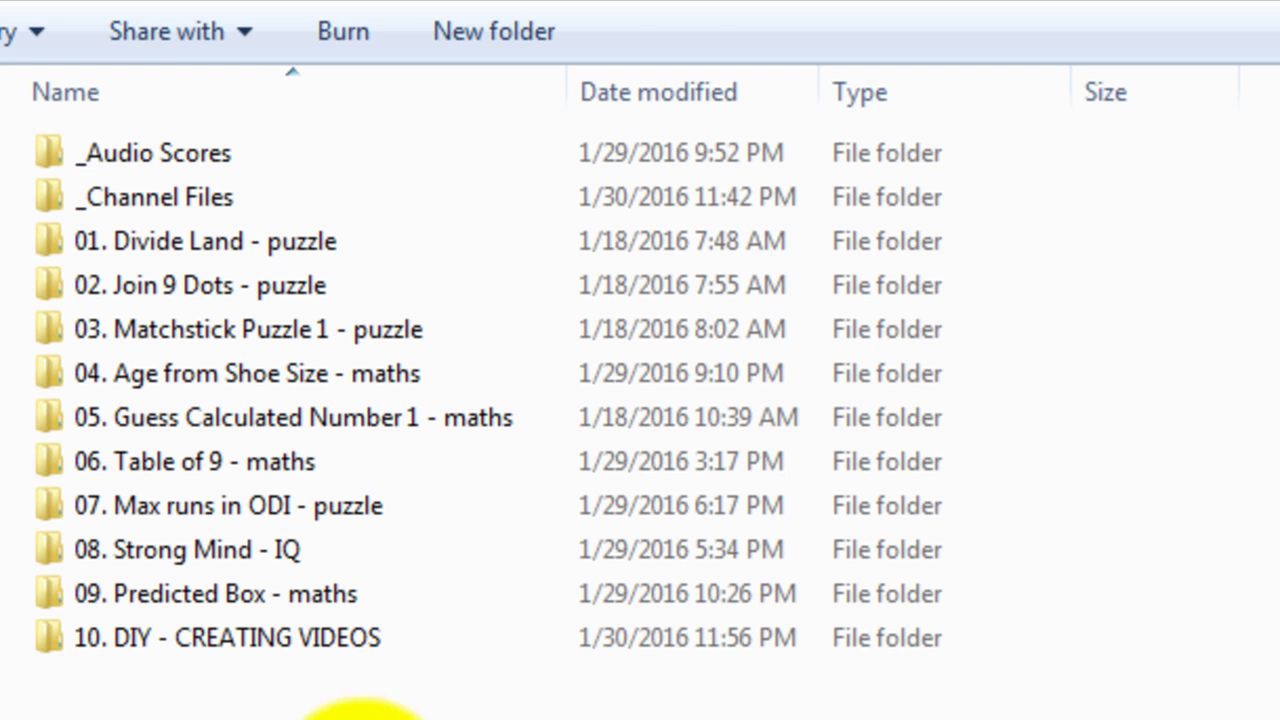
# In the 10. DIY - CREATING VIDEOS folder, create a new presentation named '10. DIY Creating Videos' and open it
pyautogui.doubleClick(274, 645)
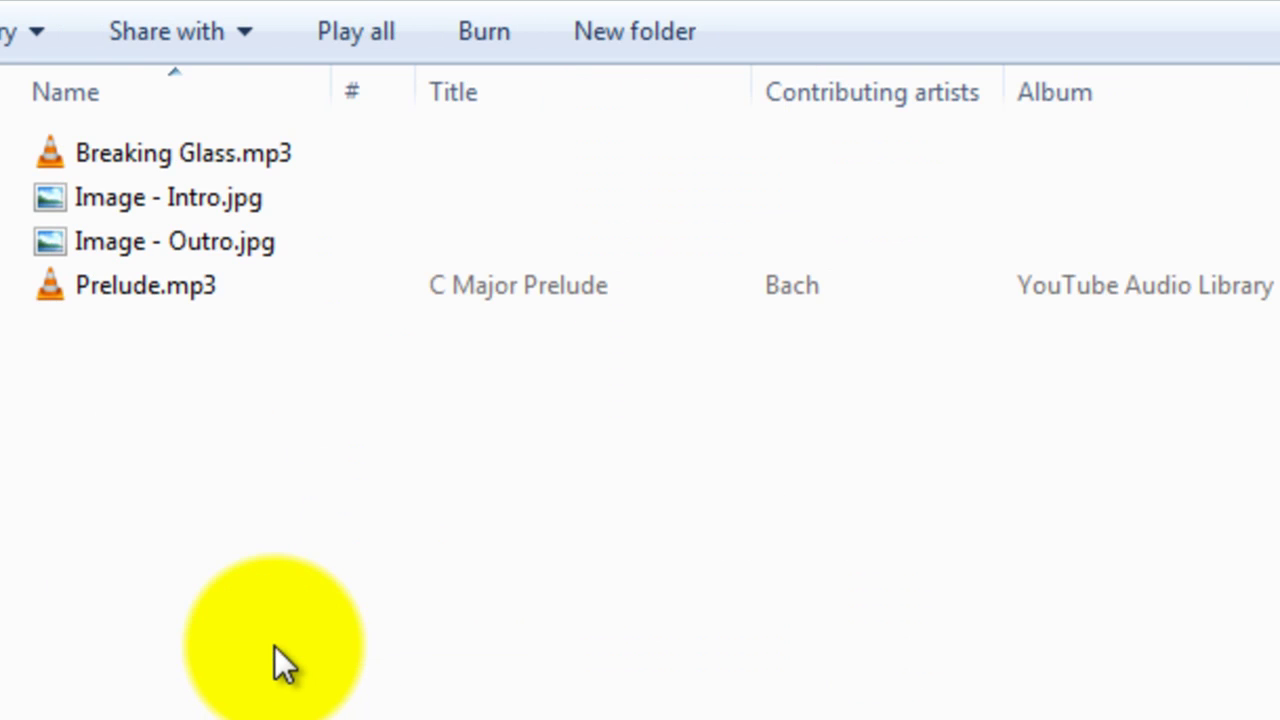
pyautogui.rightClick(142, 336)
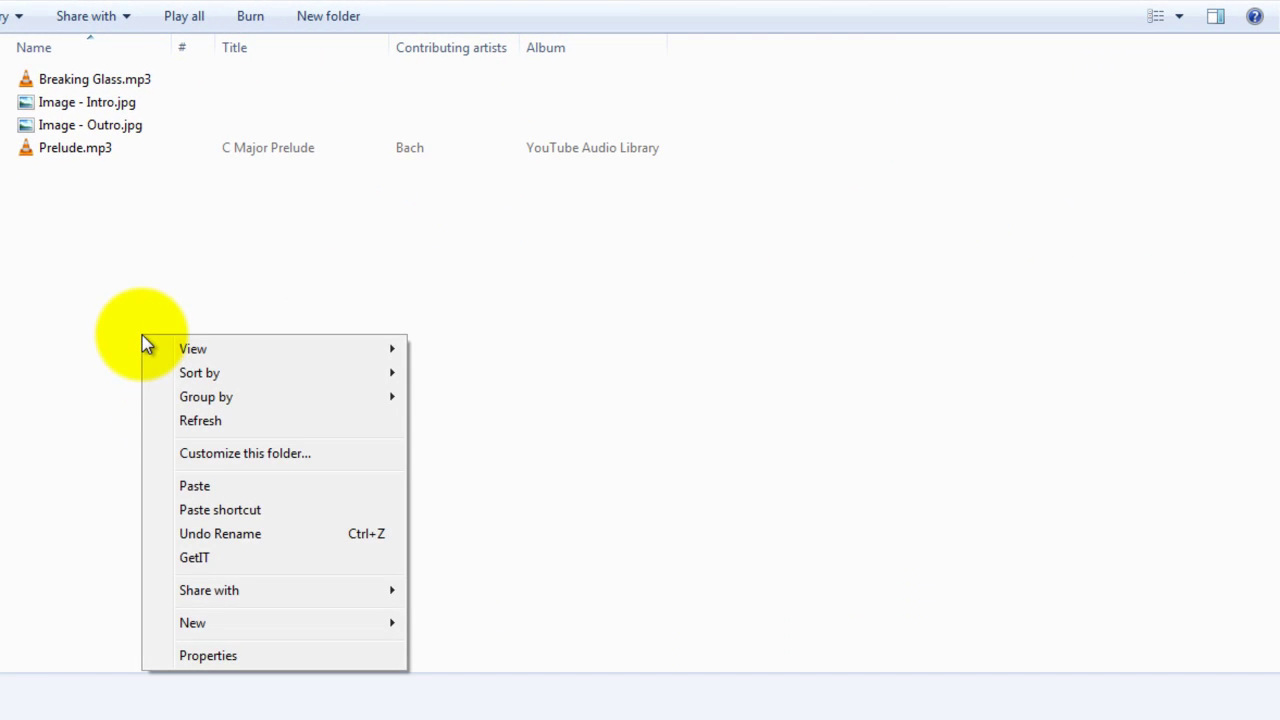
pyautogui.moveTo(246, 625)
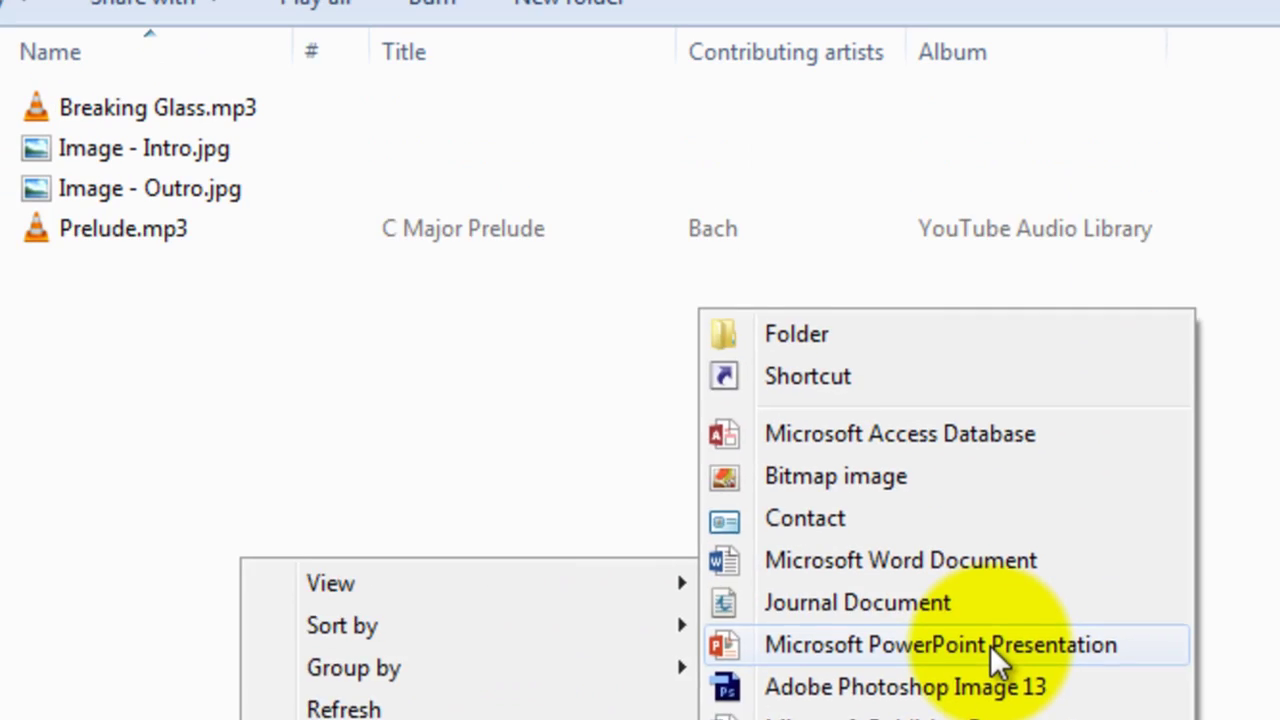
pyautogui.click(1040, 100)
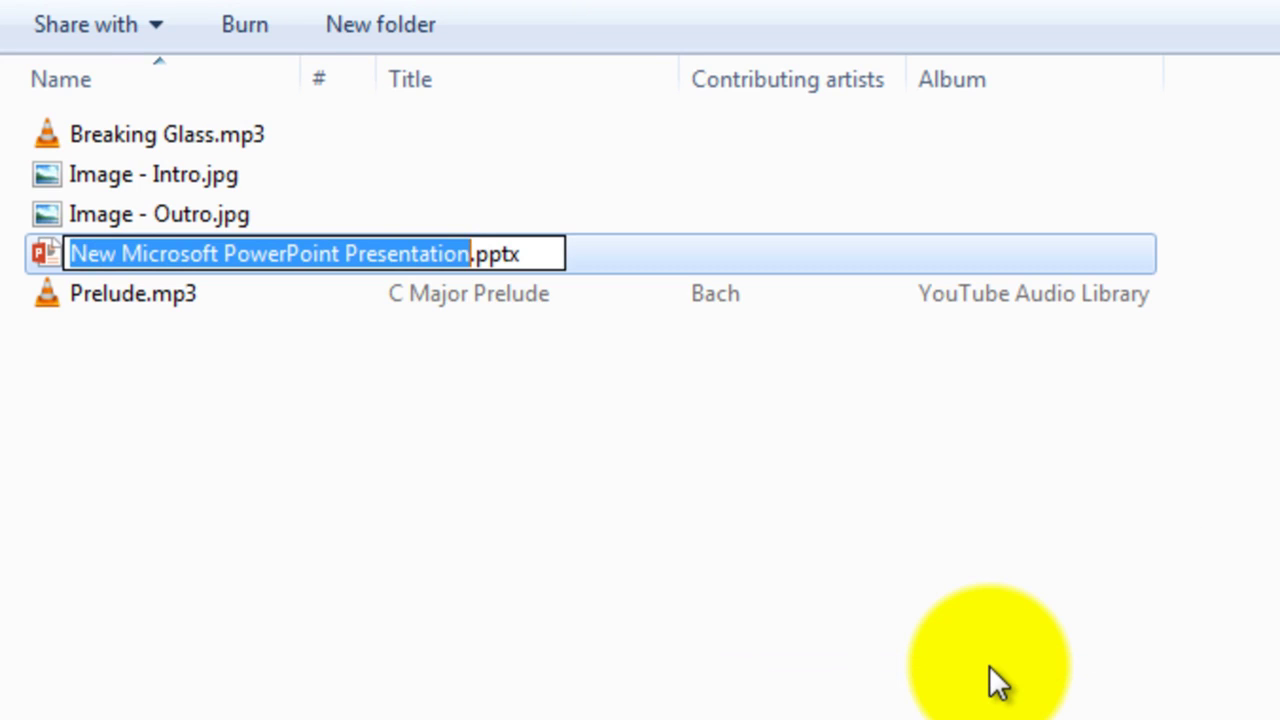
pyautogui.write('10. DIY Creating Videos')
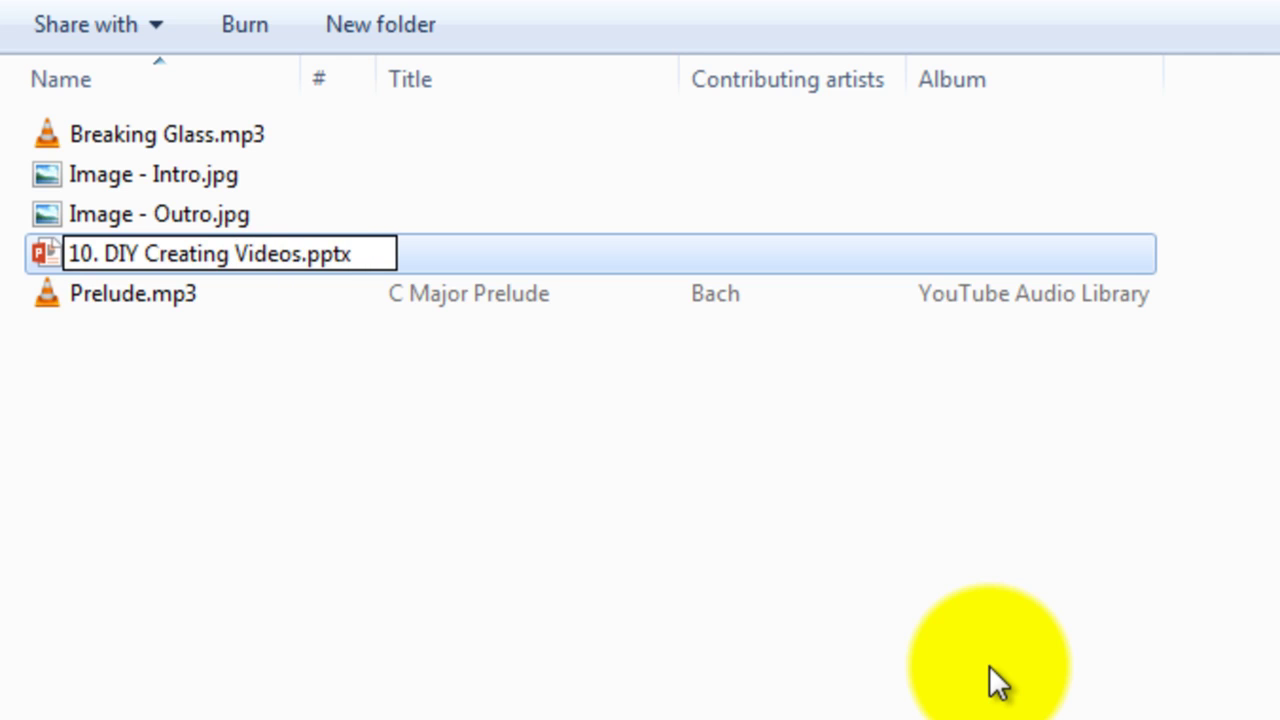
pyautogui.press('Return')
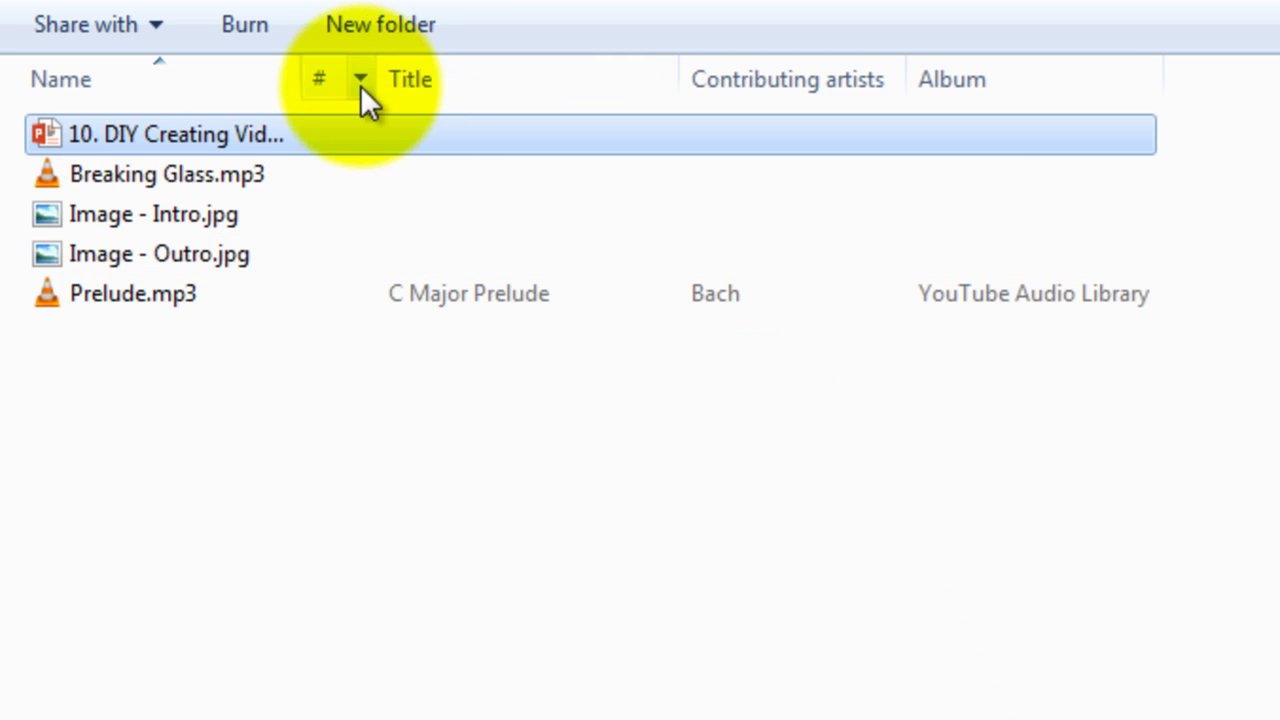
pyautogui.doubleClick(304, 79)
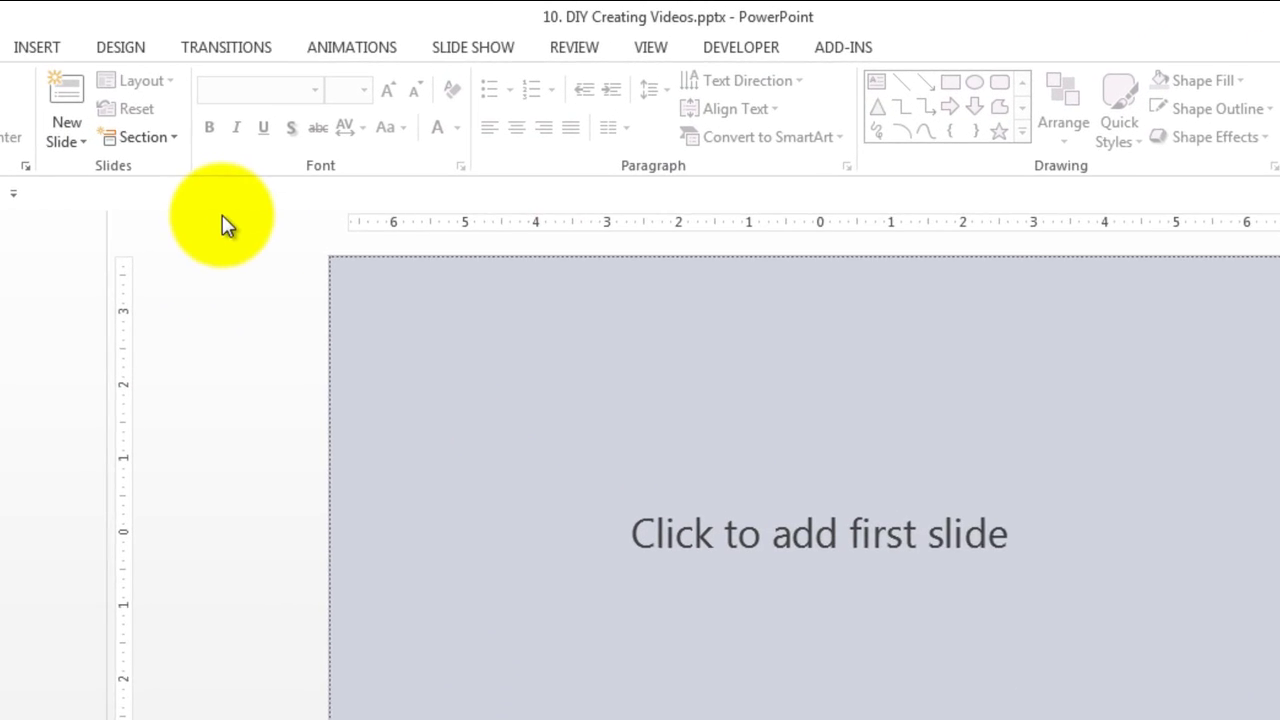
# Add a blank slide and set a custom 17.78 x 10 in slide size, choosing Maximize
pyautogui.click(70, 145)
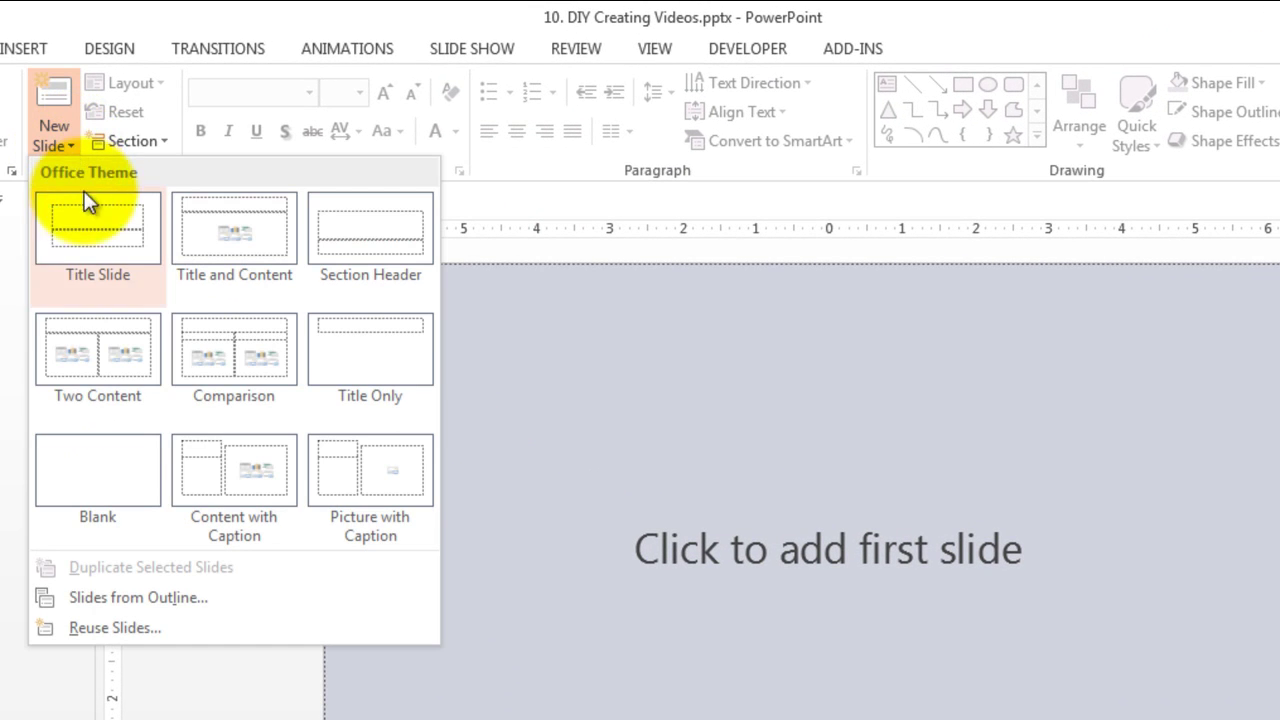
pyautogui.click(128, 452)
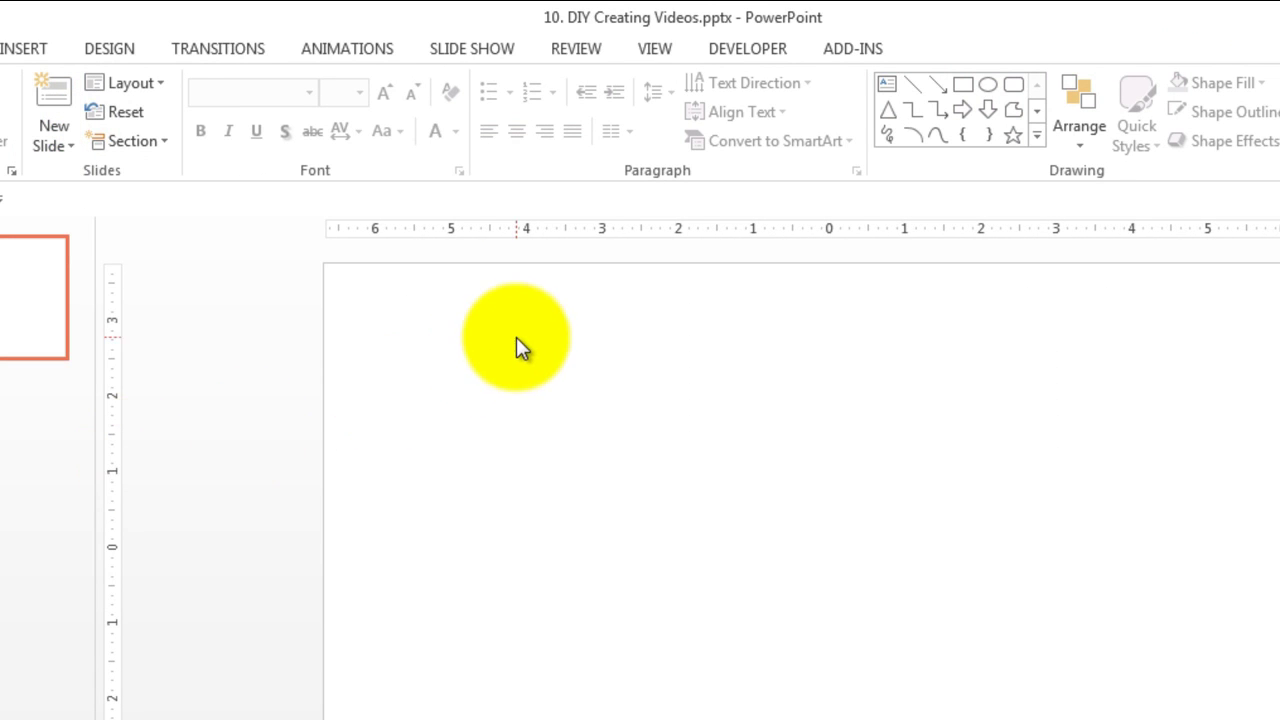
pyautogui.click(124, 48)
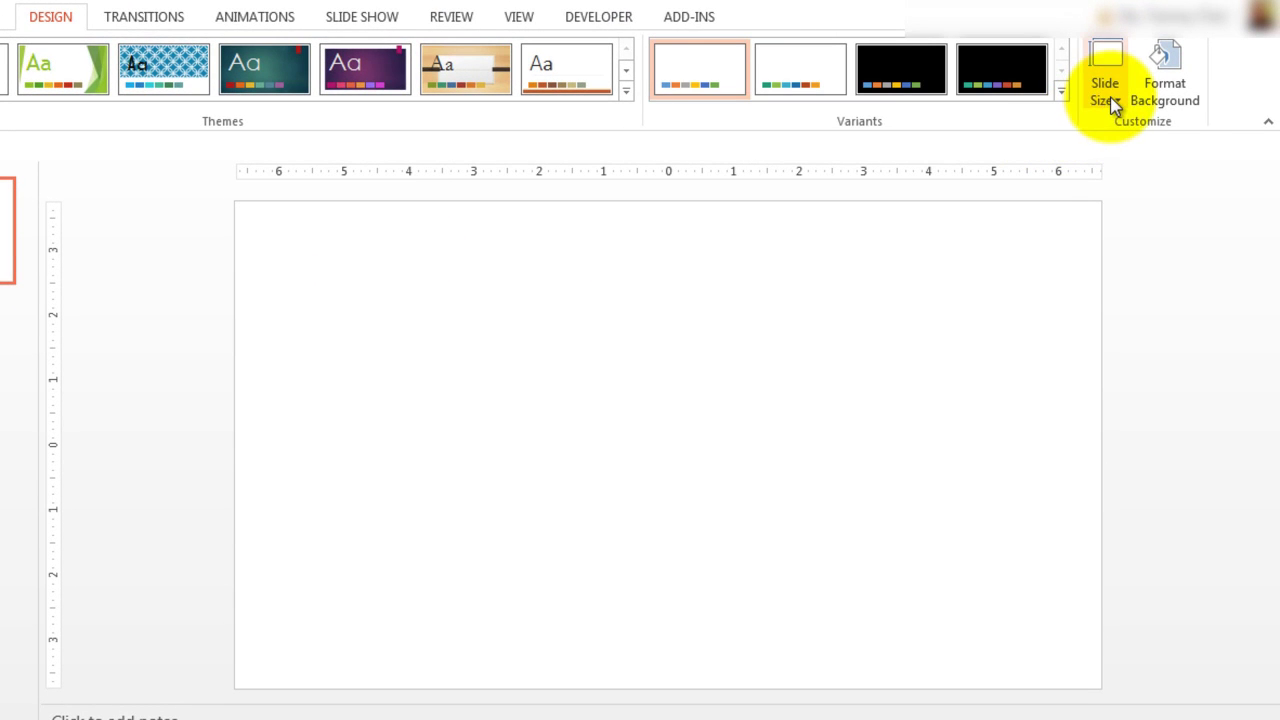
pyautogui.click(1113, 100)
pyautogui.click(1146, 216)
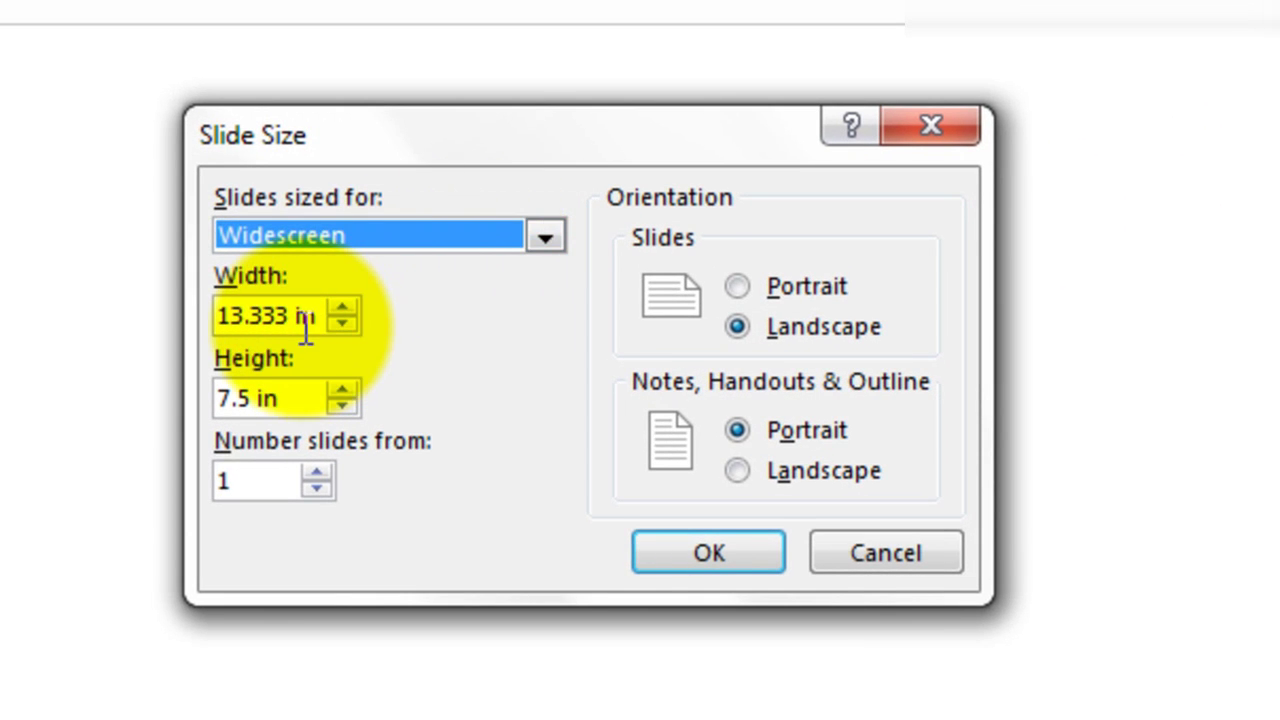
pyautogui.click(300, 318)
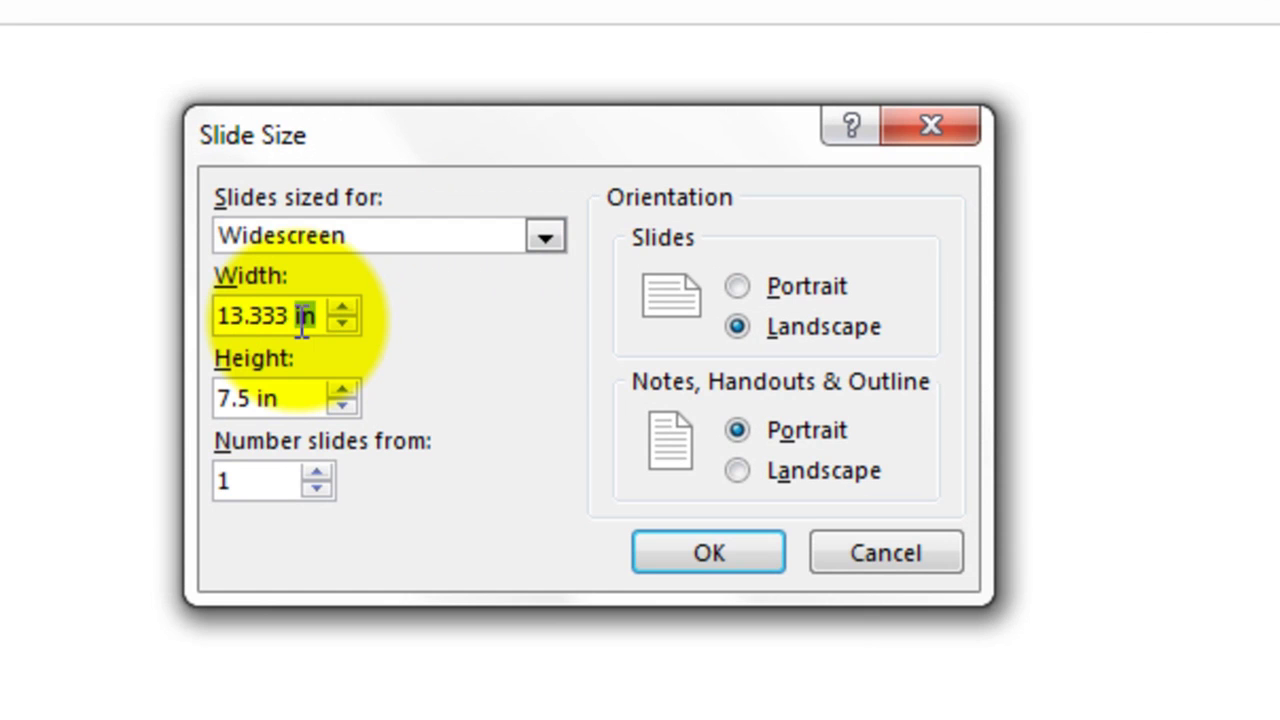
pyautogui.hotkey('ctrl', 'a')
pyautogui.write('1')
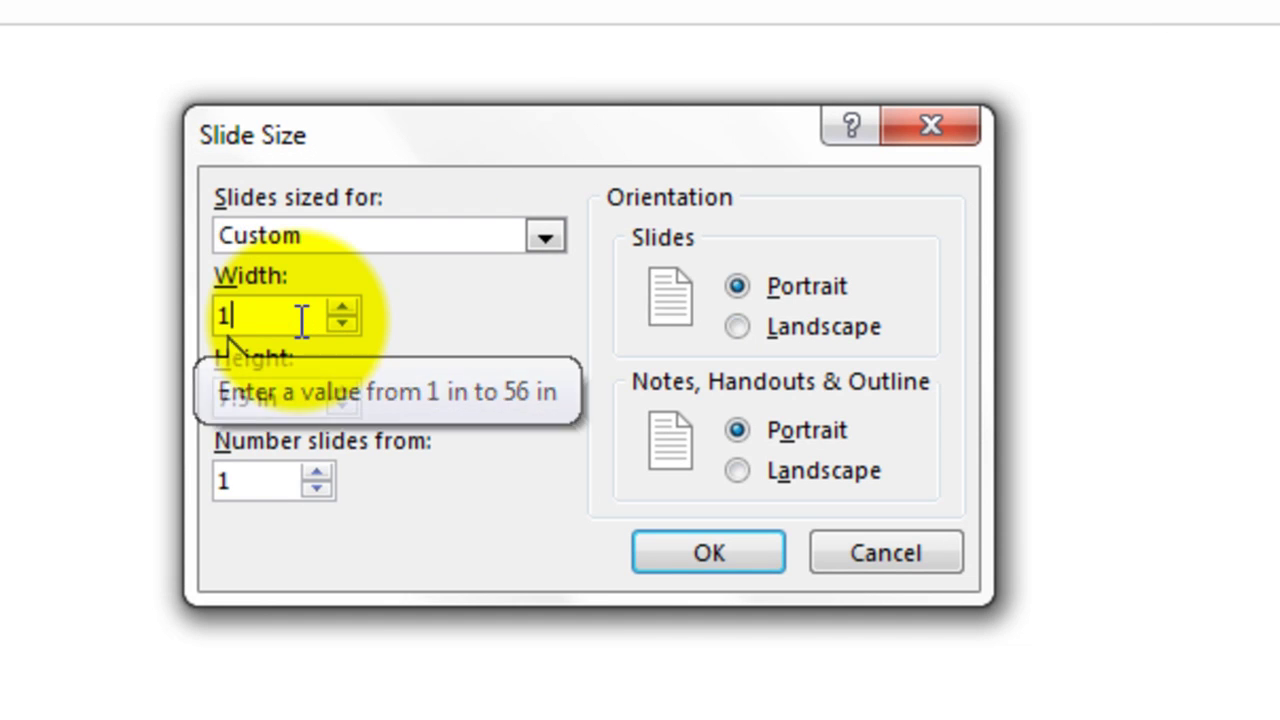
pyautogui.write('7.78')
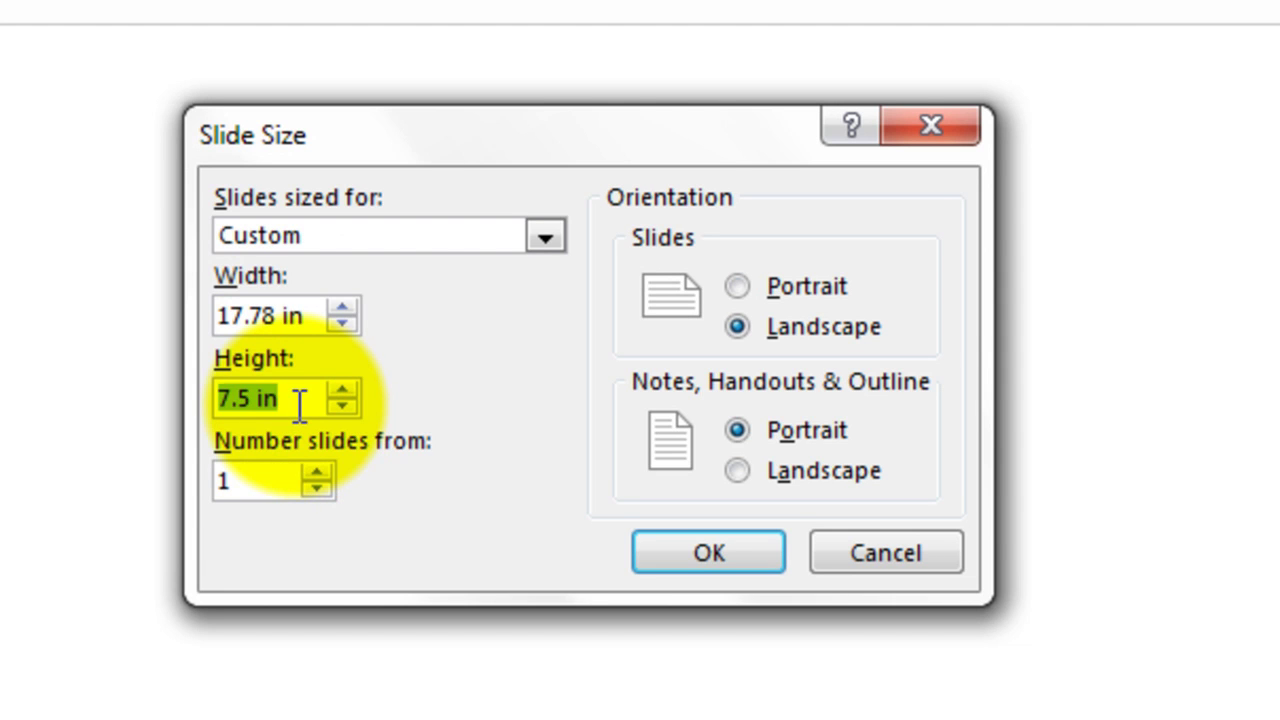
pyautogui.write('10')
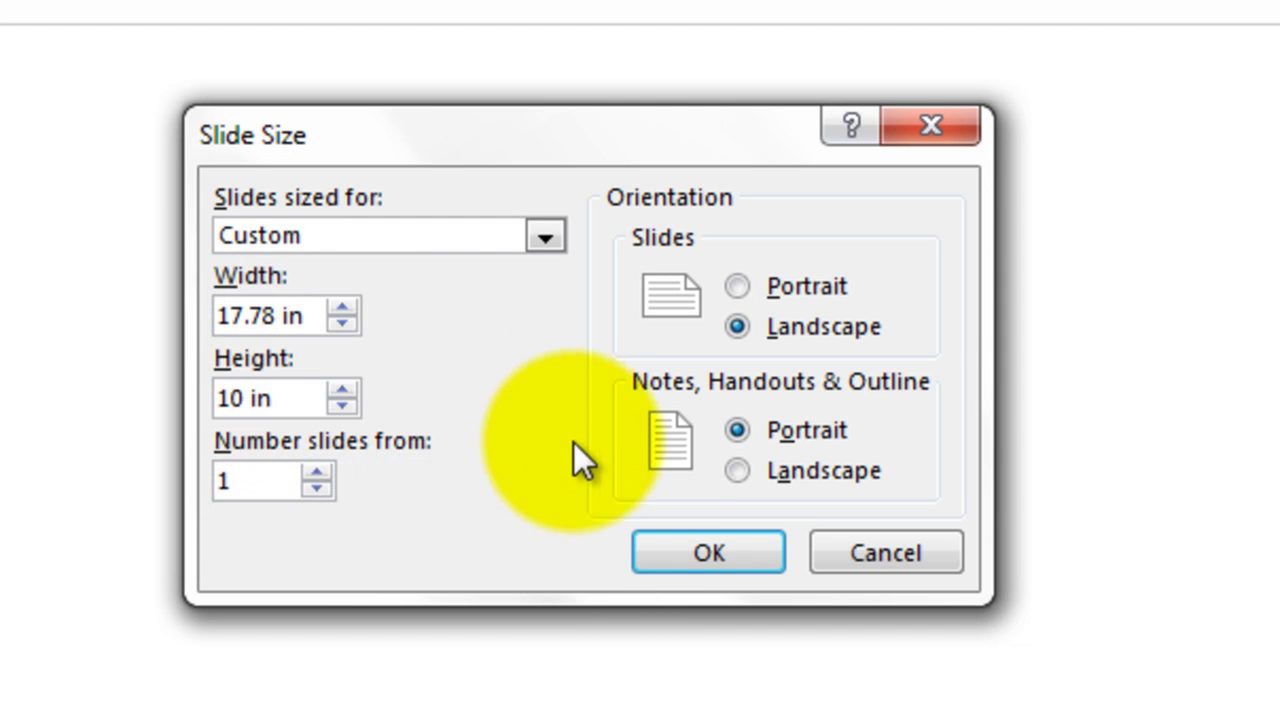
pyautogui.click(692, 548)
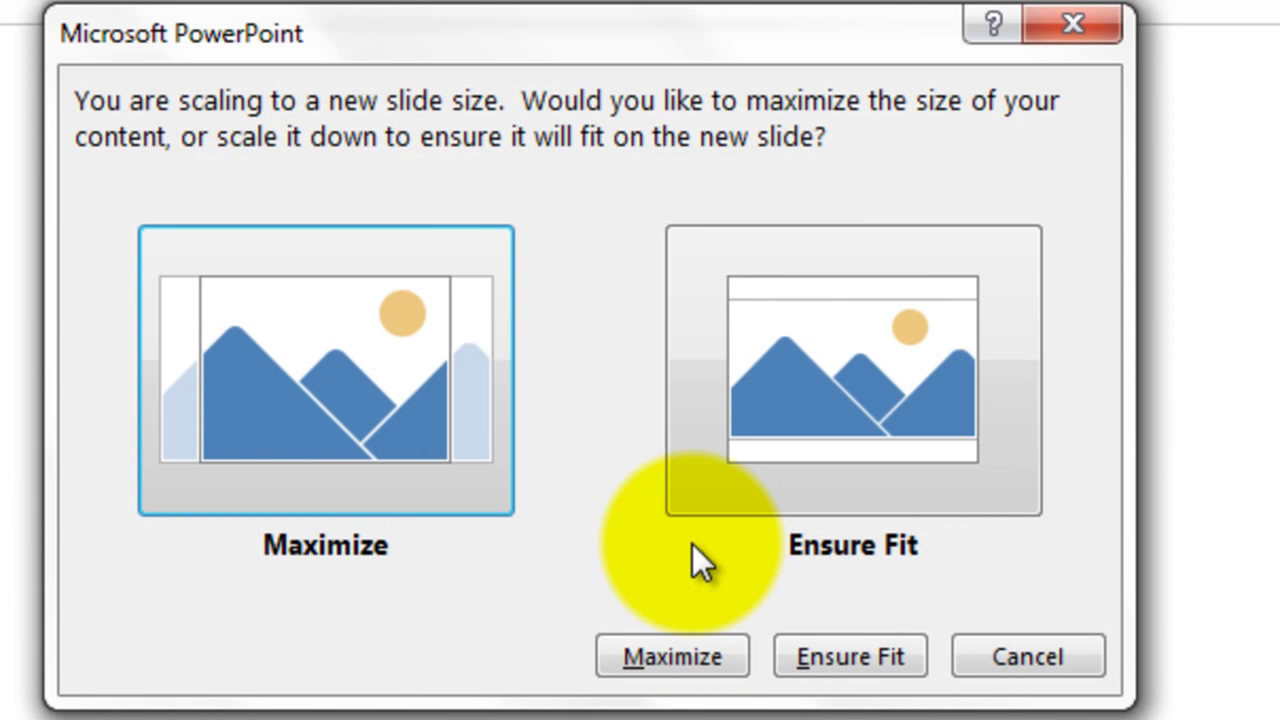
pyautogui.click(660, 657)
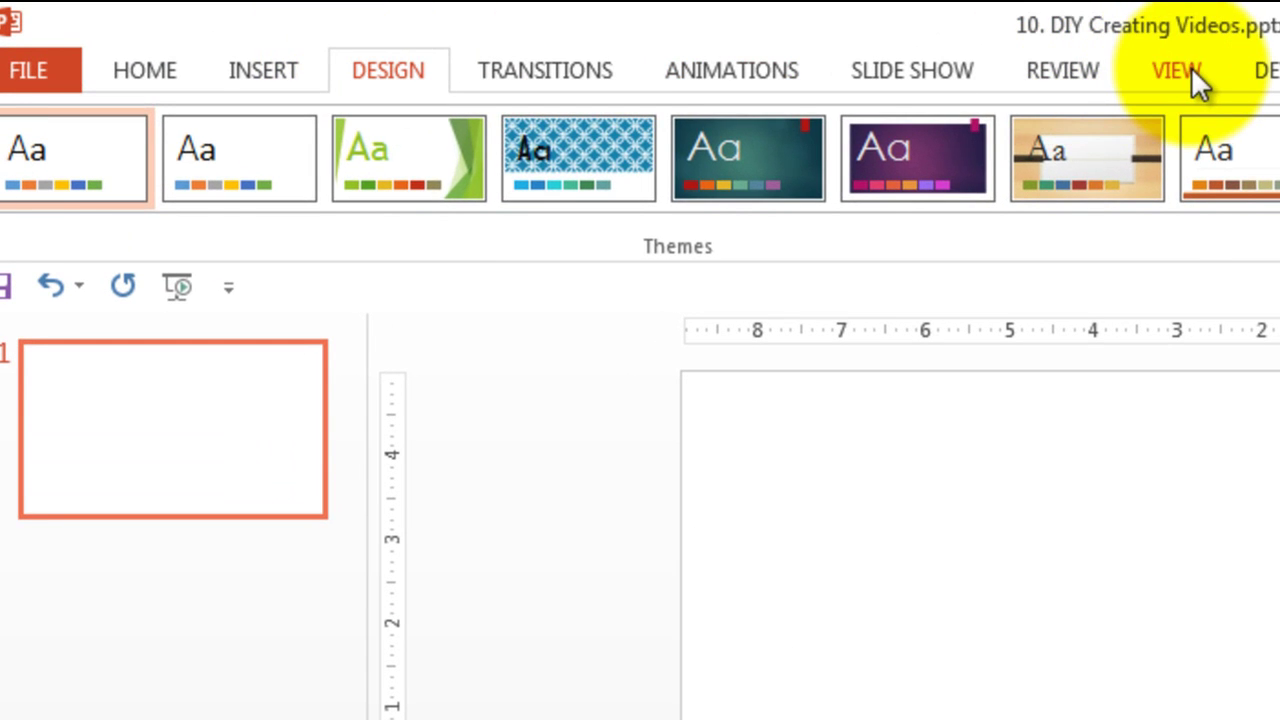
# In Slide Master view, give the master the Style 12 black gradient background
pyautogui.click(700, 40)
pyautogui.click(425, 165)
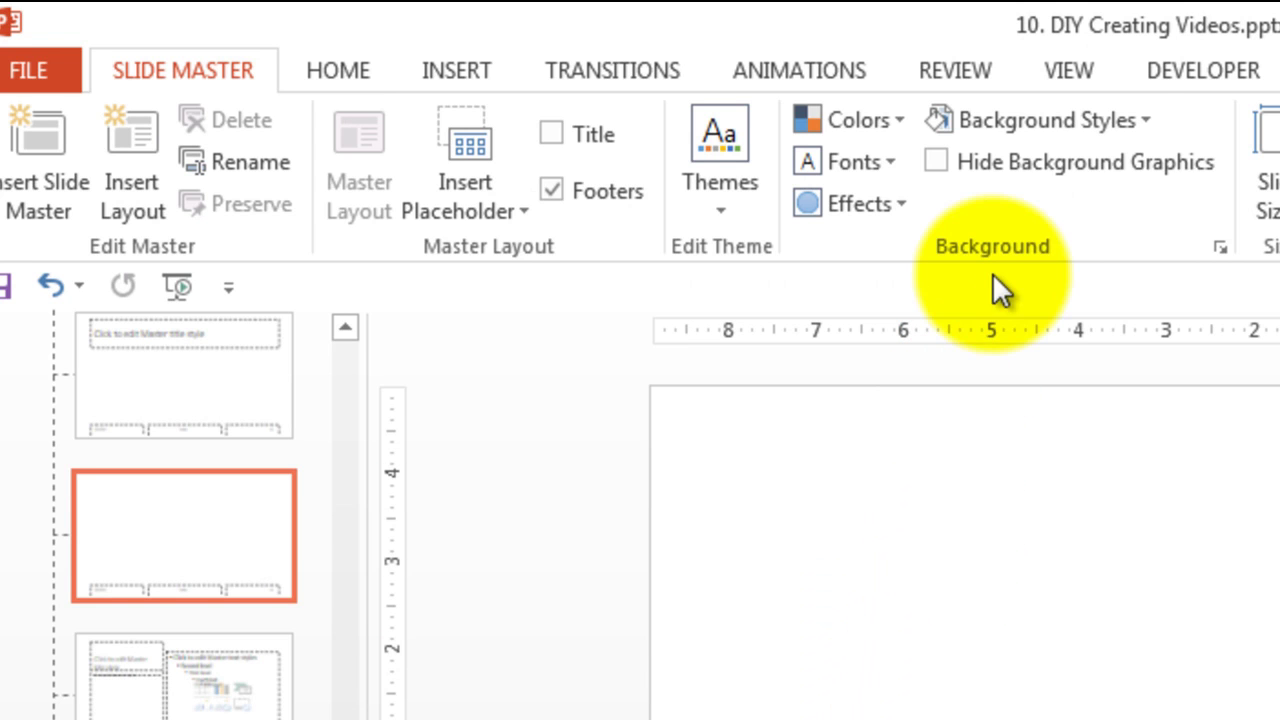
pyautogui.click(1100, 120)
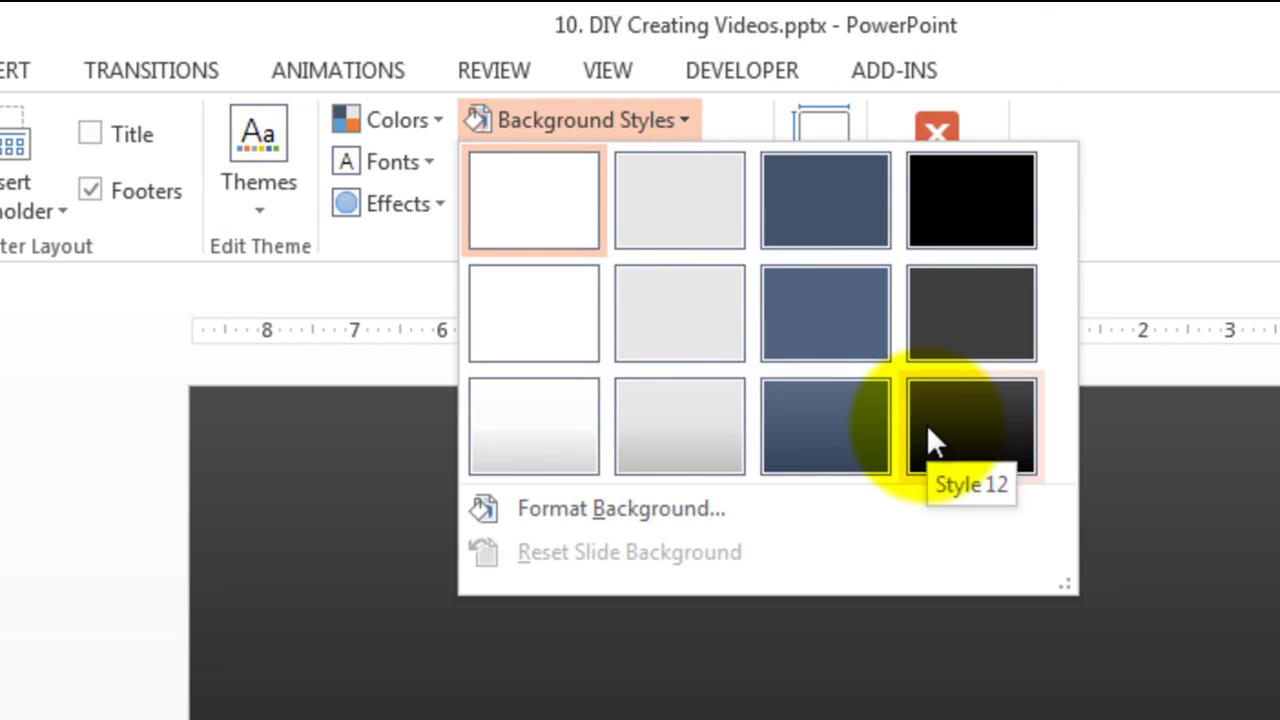
pyautogui.click(926, 424)
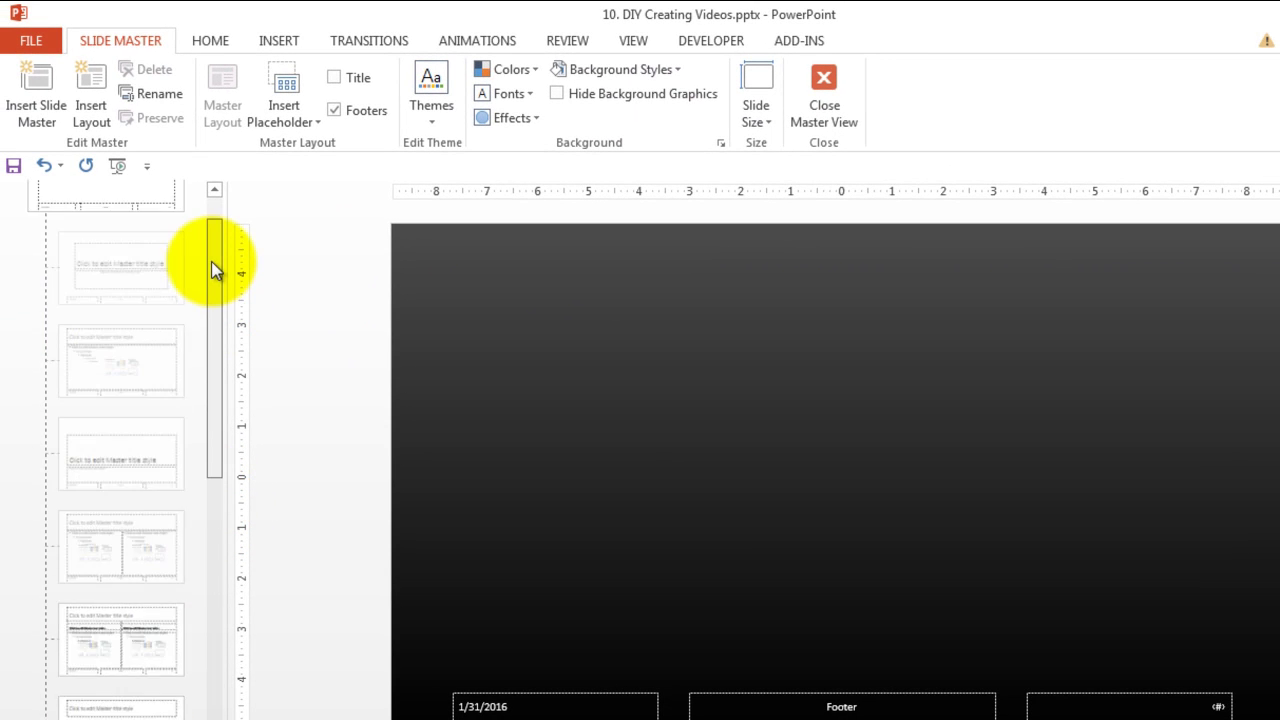
pyautogui.moveTo(214, 512); pyautogui.dragTo(213, 225)
# Change the theme colours, give the Title Slide layout a dark background, and close Master View
pyautogui.click(166, 334)
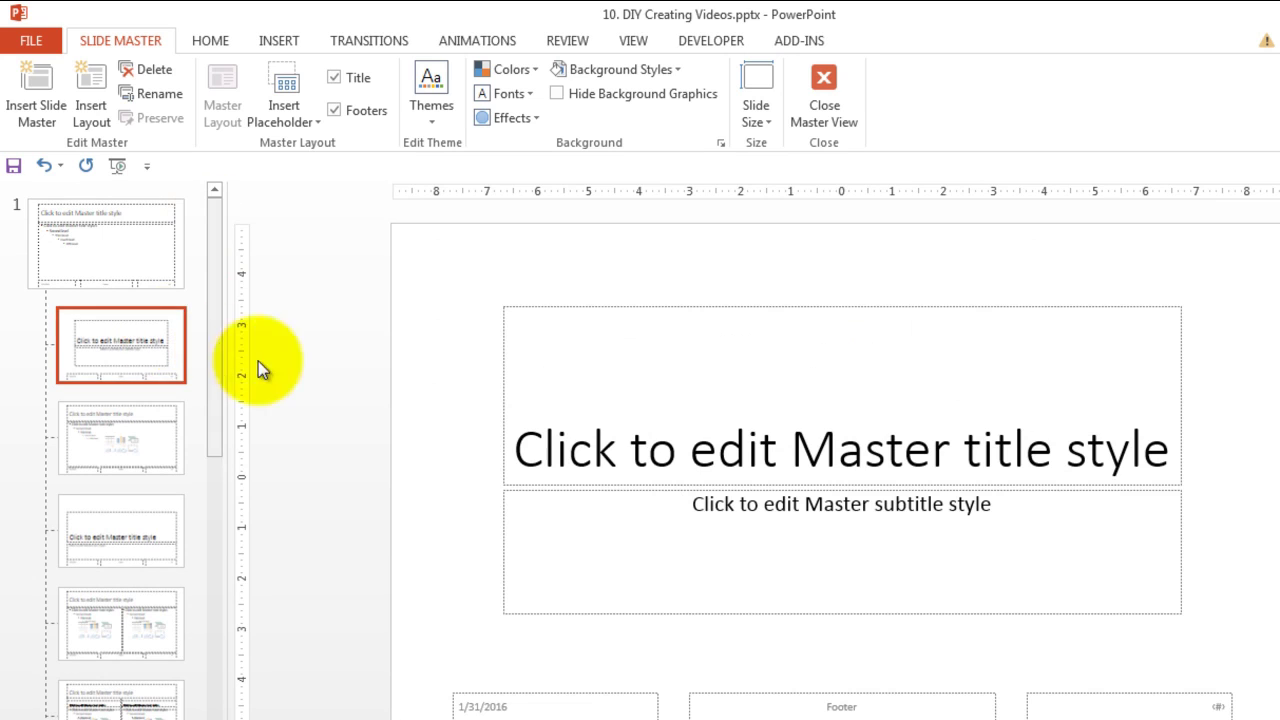
pyautogui.click(670, 69)
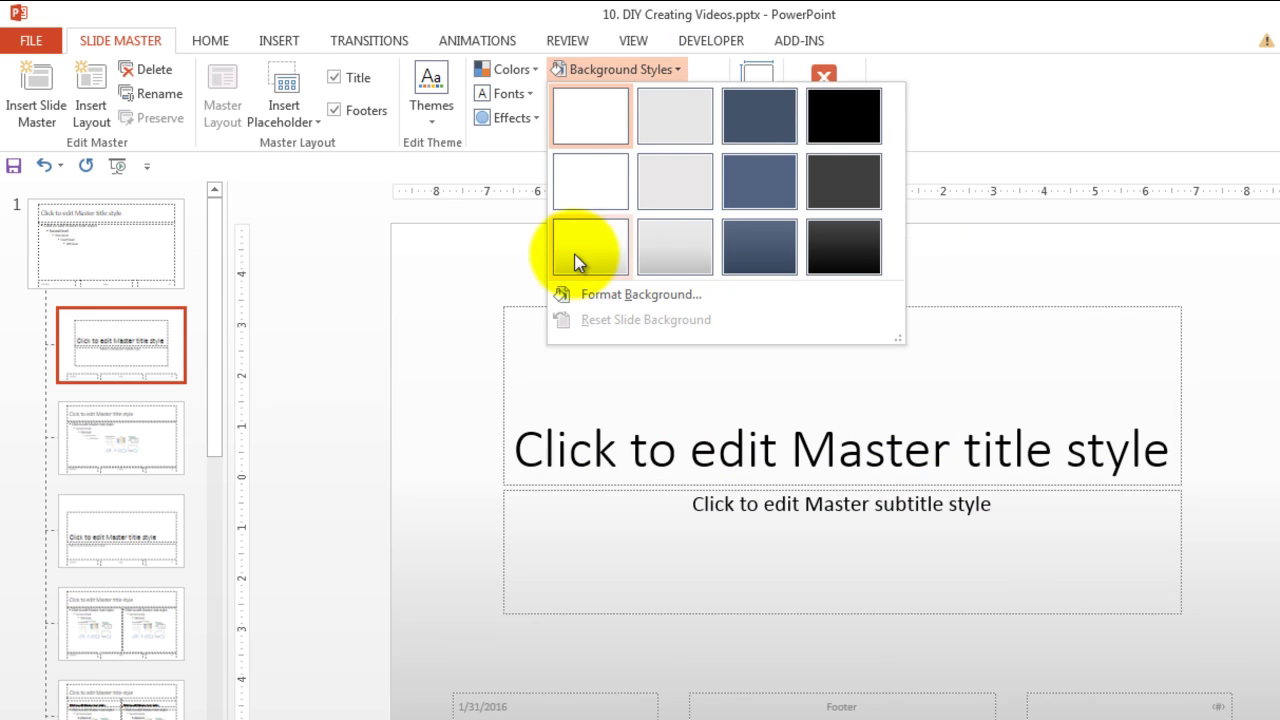
pyautogui.click(484, 266)
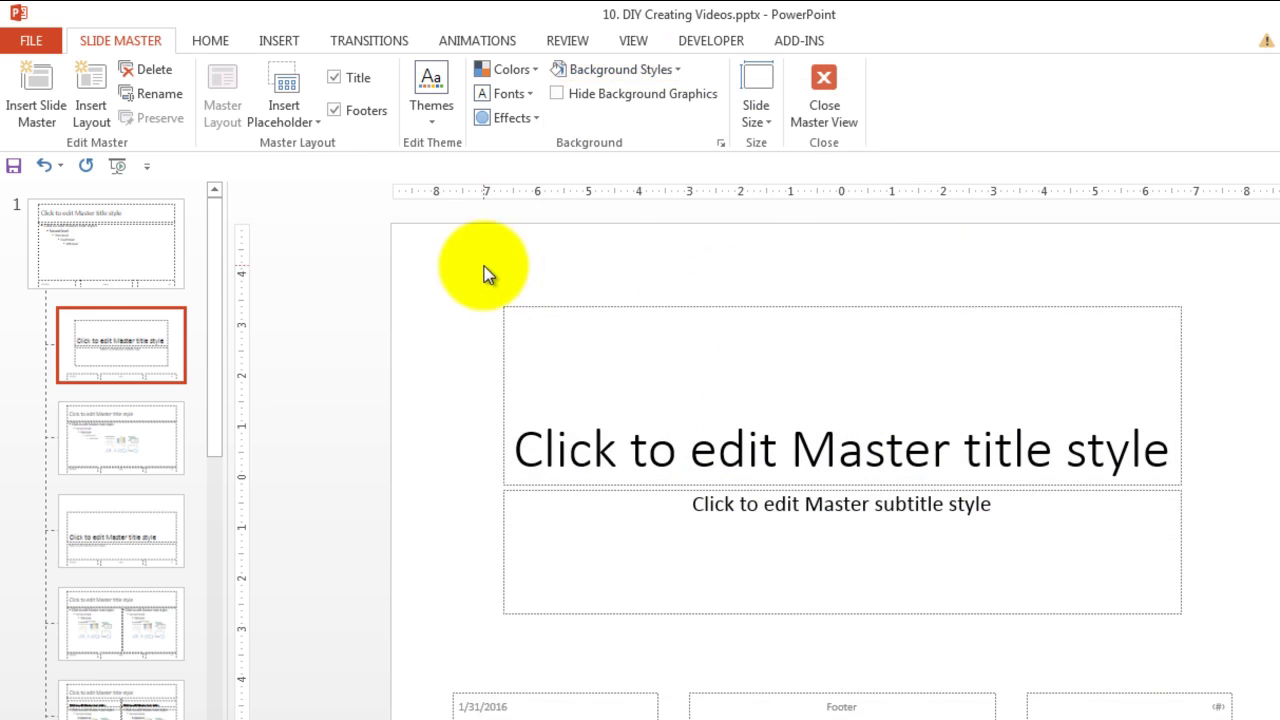
pyautogui.click(530, 70)
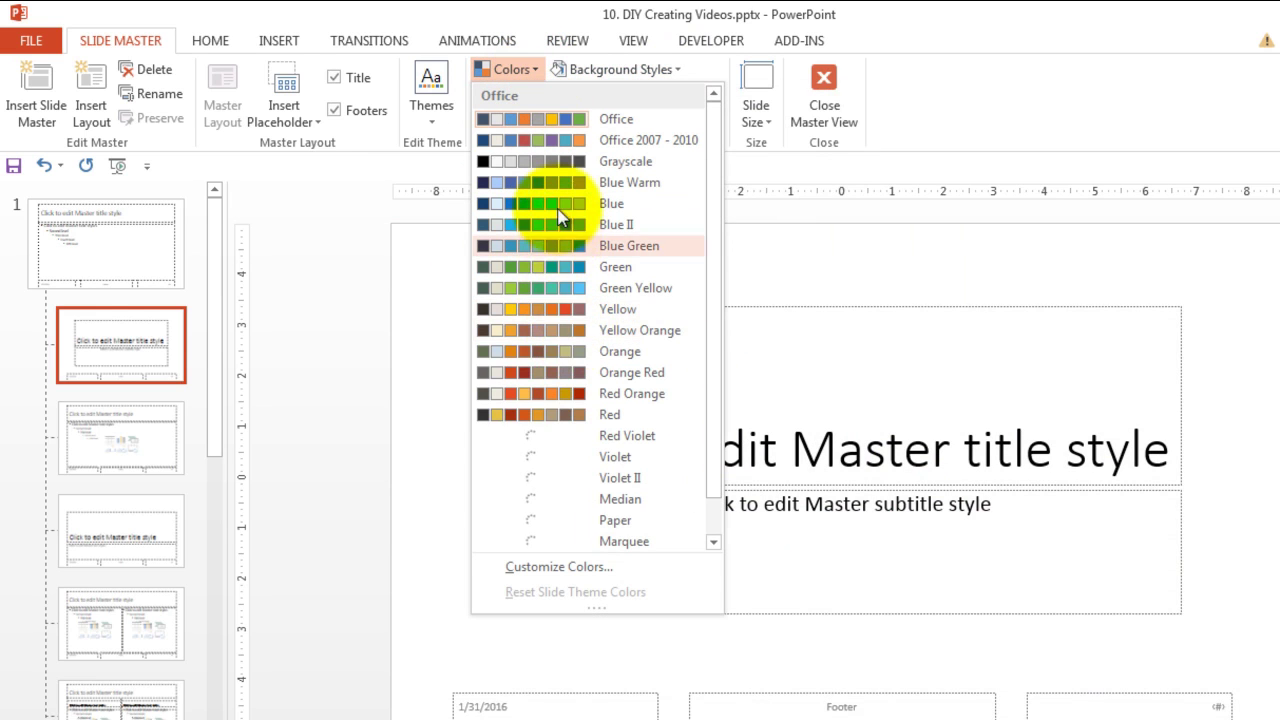
pyautogui.click(554, 389)
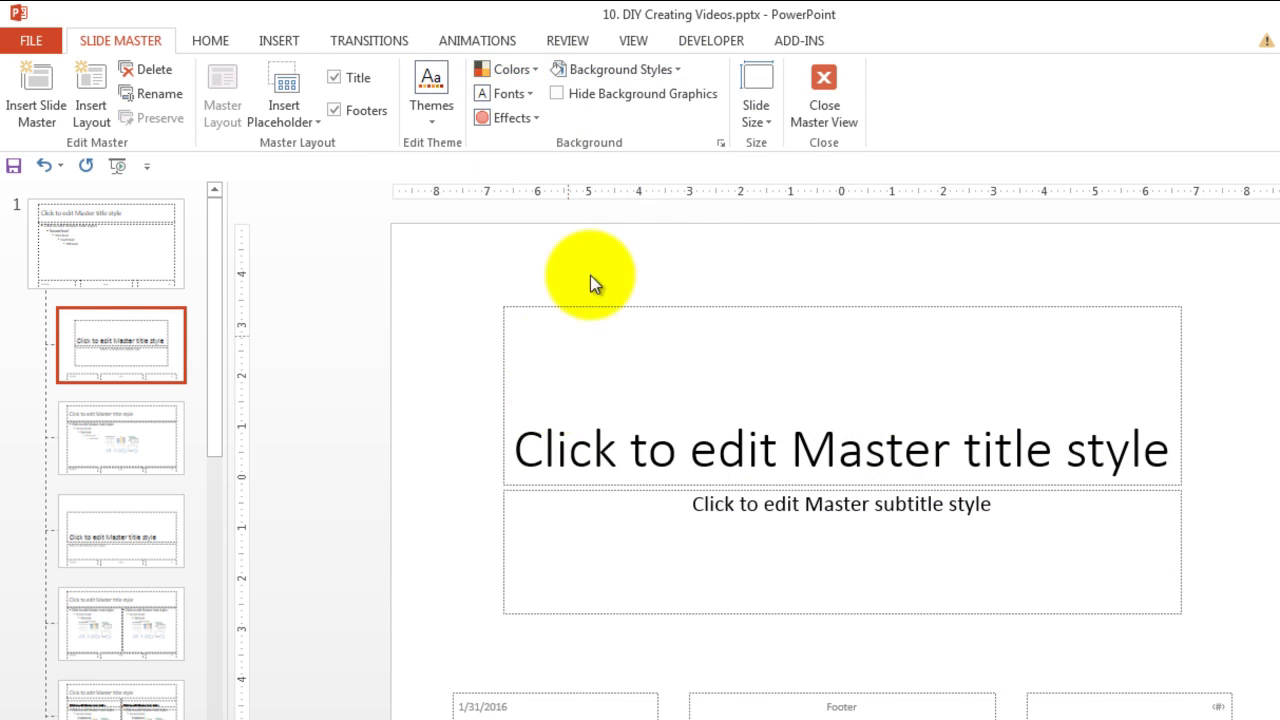
pyautogui.click(680, 68)
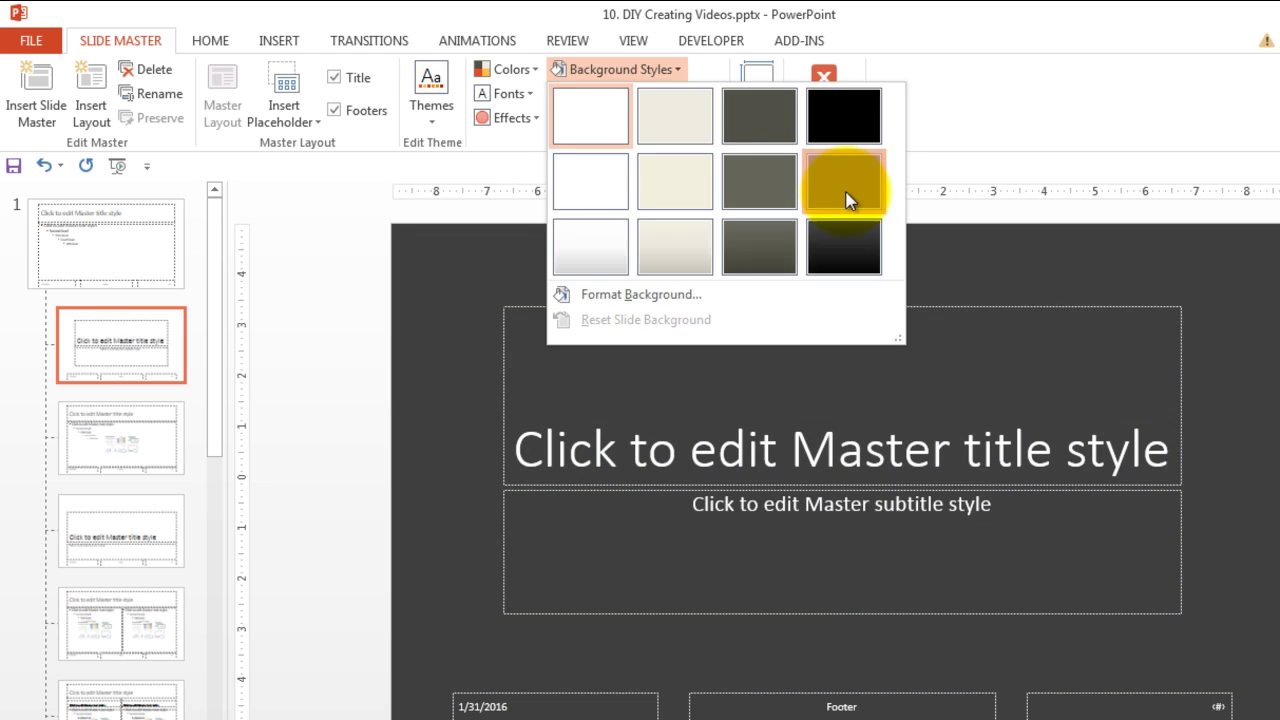
pyautogui.click(848, 195)
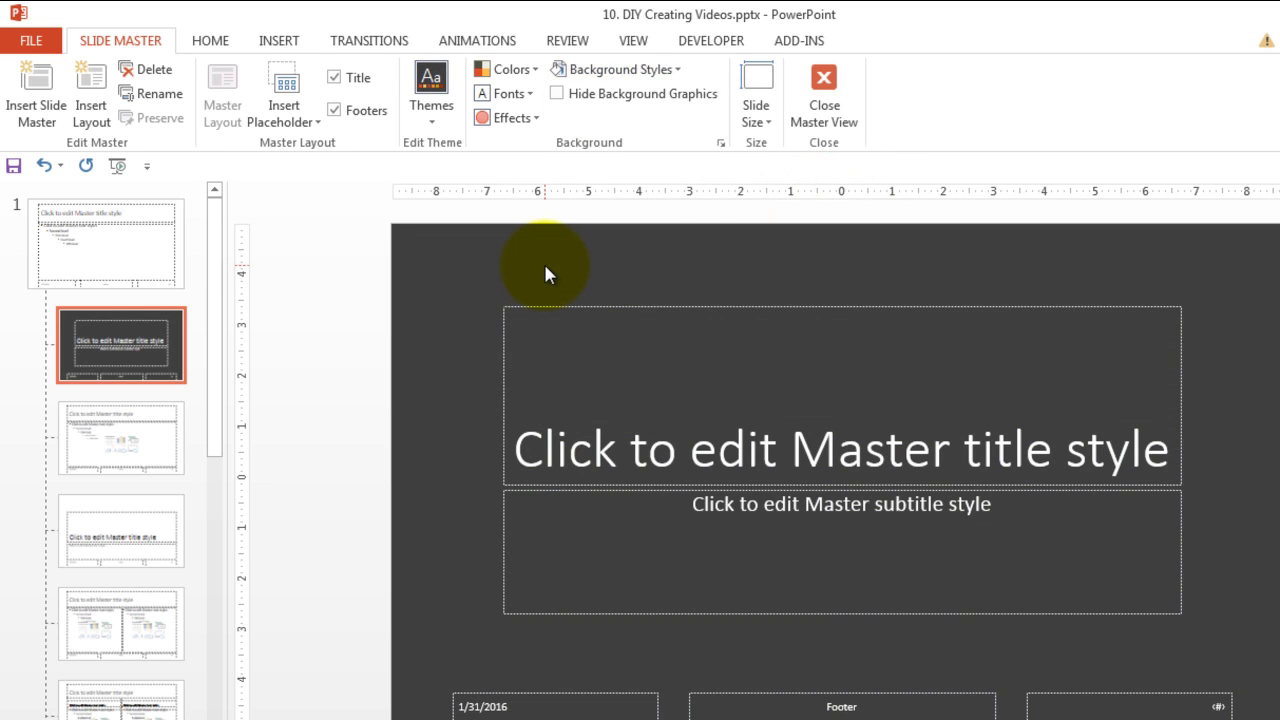
pyautogui.click(840, 102)
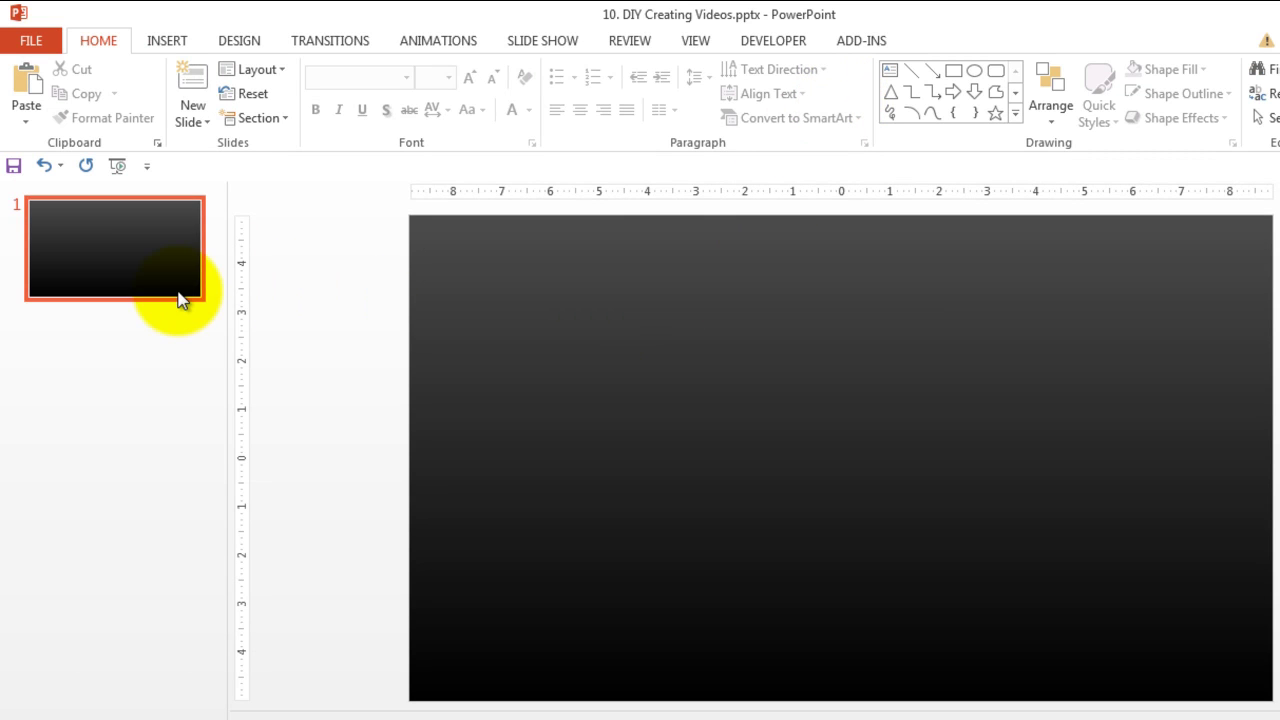
# Add a new title slide and move it to the front of the deck
pyautogui.click(204, 115)
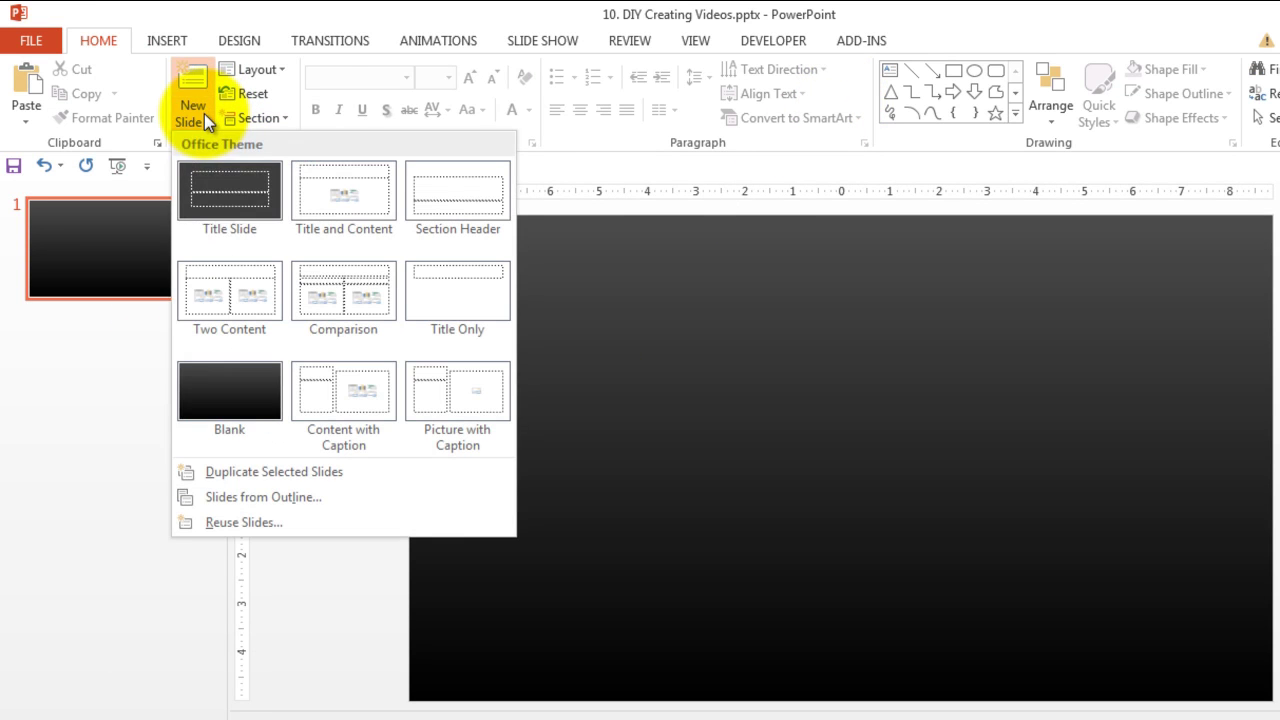
pyautogui.click(223, 194)
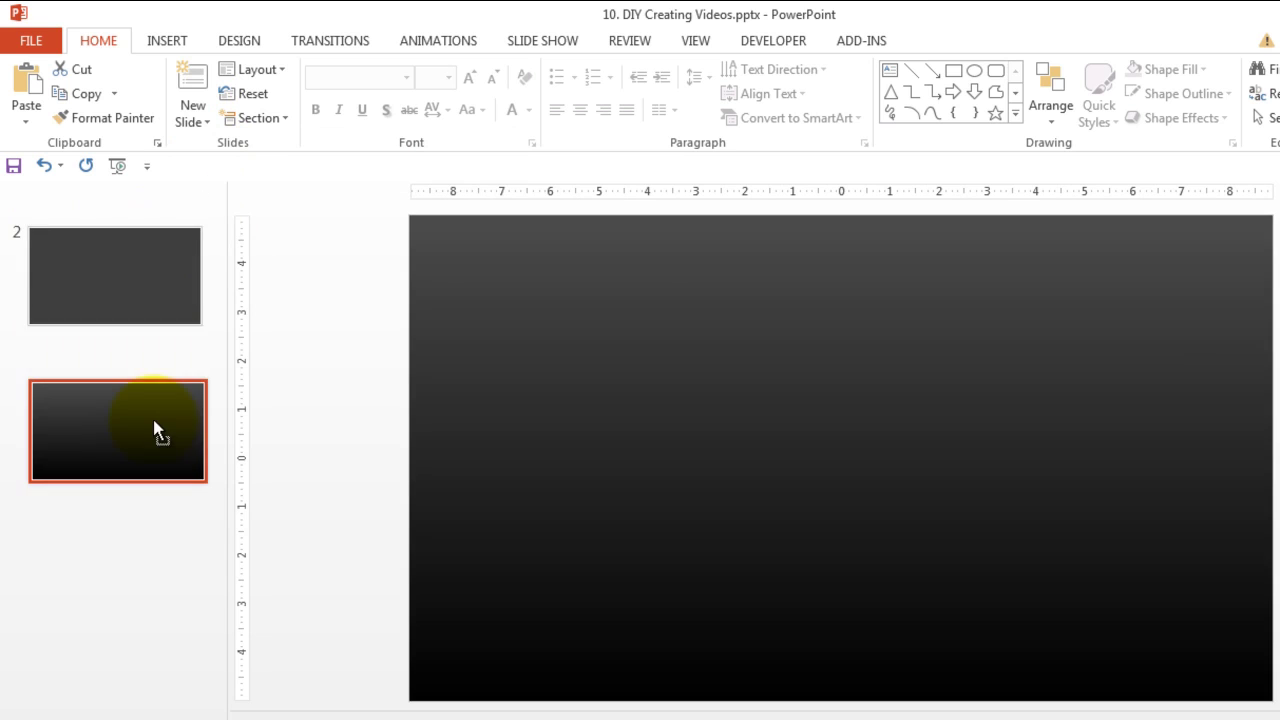
pyautogui.moveTo(151, 246); pyautogui.dragTo(153, 420)
pyautogui.click(143, 288)
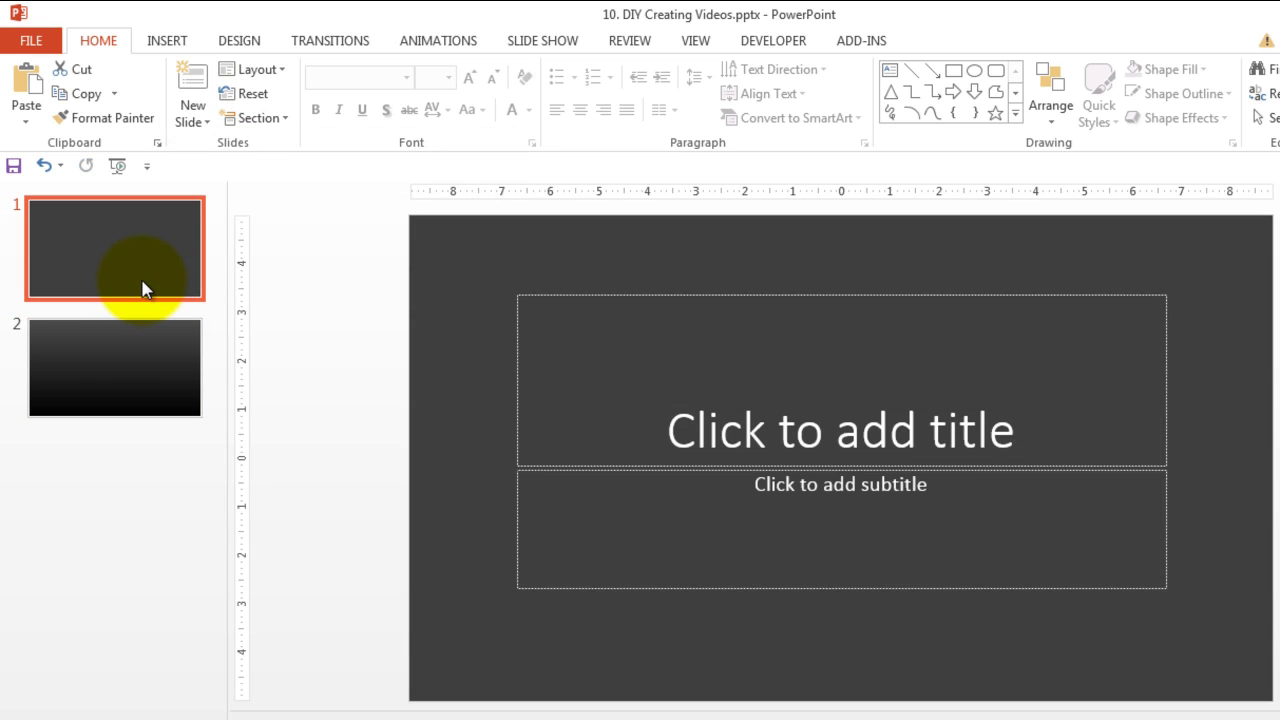
# Switch input to Bengali and type the two-line title 'nomoskar / shobbaike swagat janai'
pyautogui.click(797, 425)
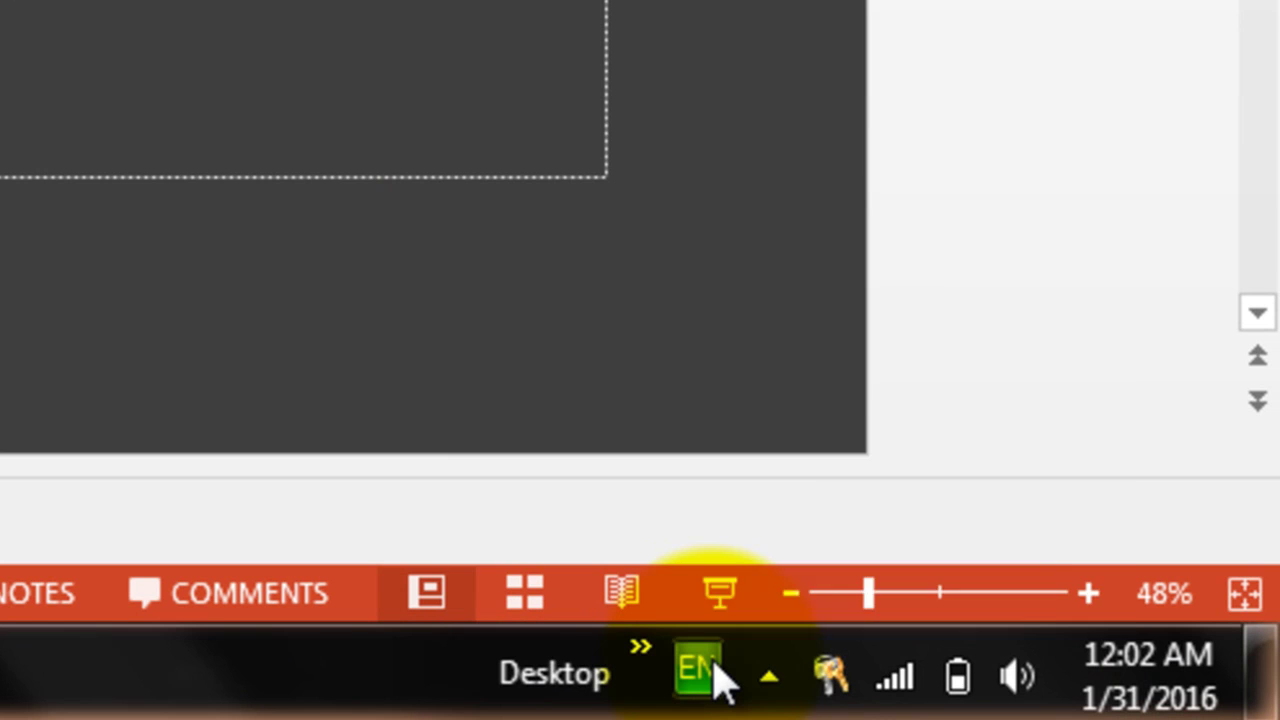
pyautogui.click(708, 668)
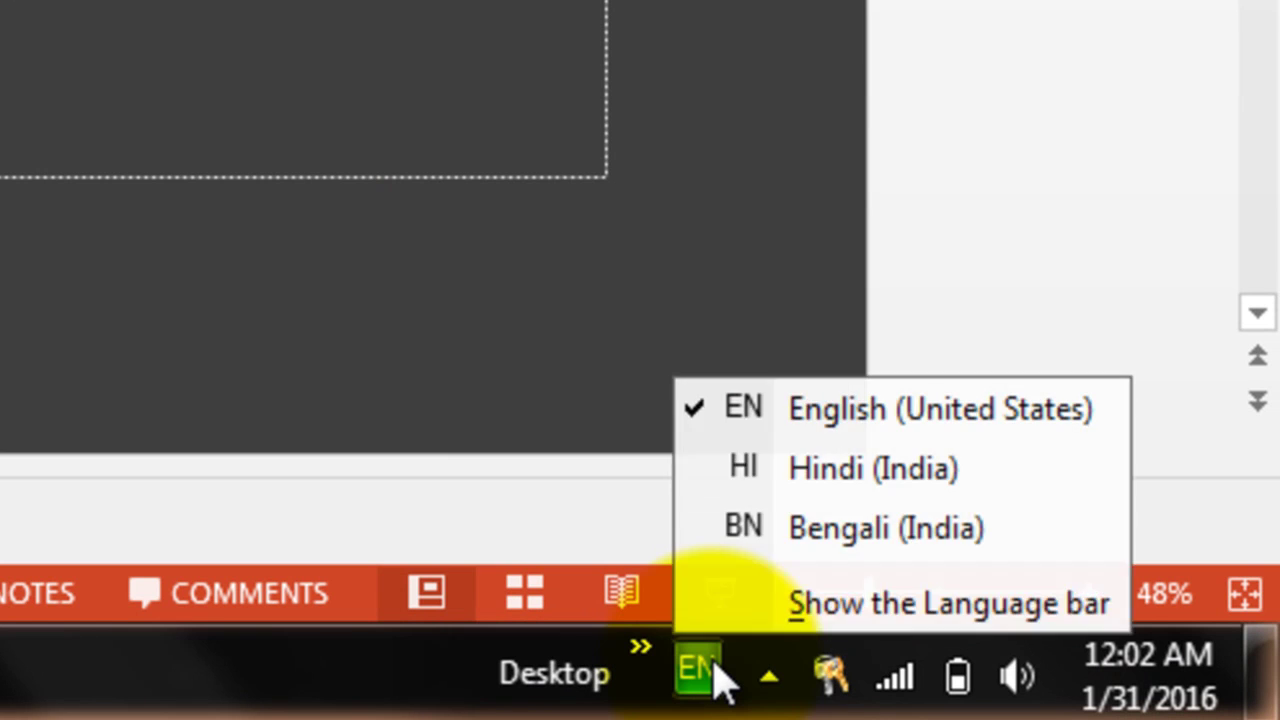
pyautogui.click(748, 530)
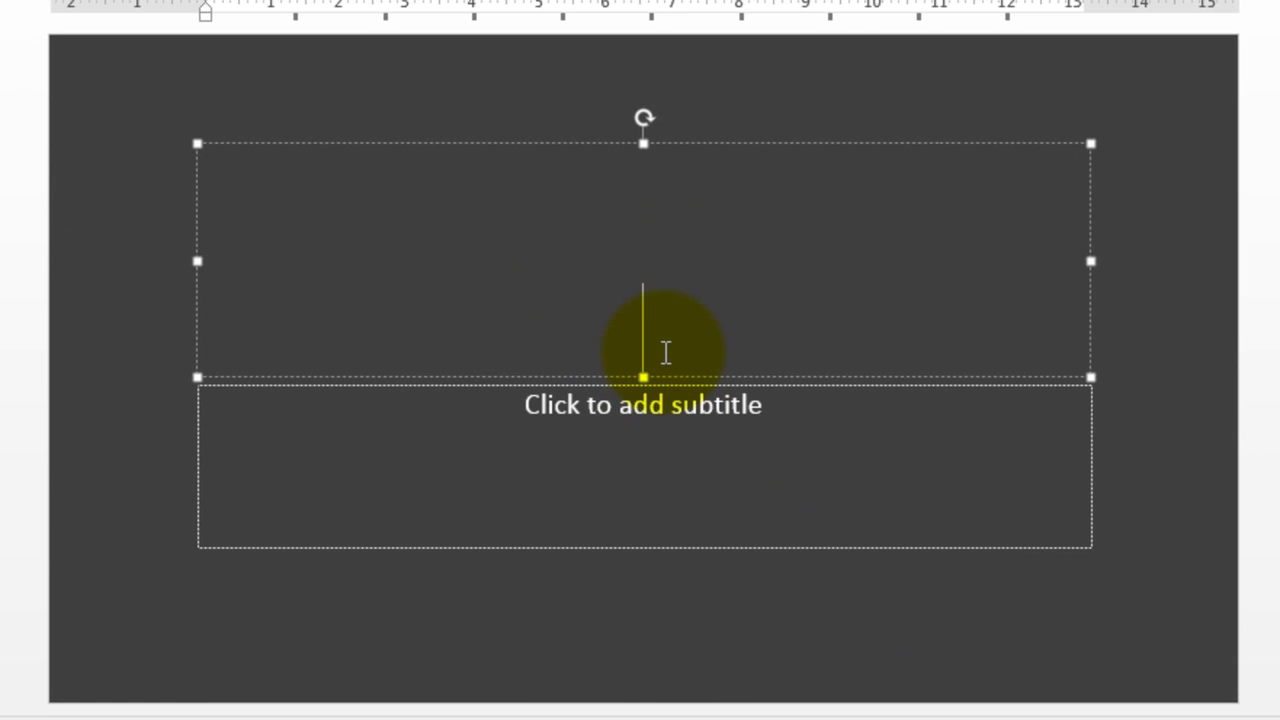
pyautogui.write('nomoskar')
pyautogui.press('space')
pyautogui.press('Return')
pyautogui.write('shobba')
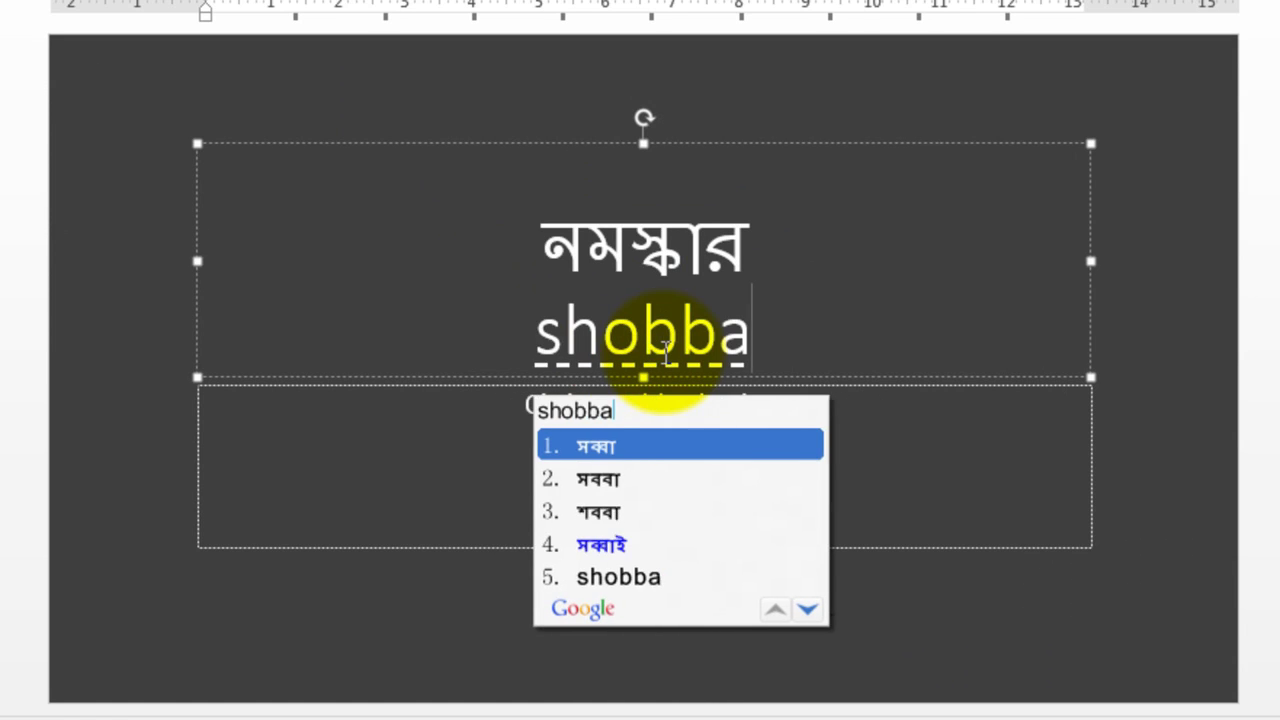
pyautogui.write('ike ')
pyautogui.write('swagat')
pyautogui.press('space')
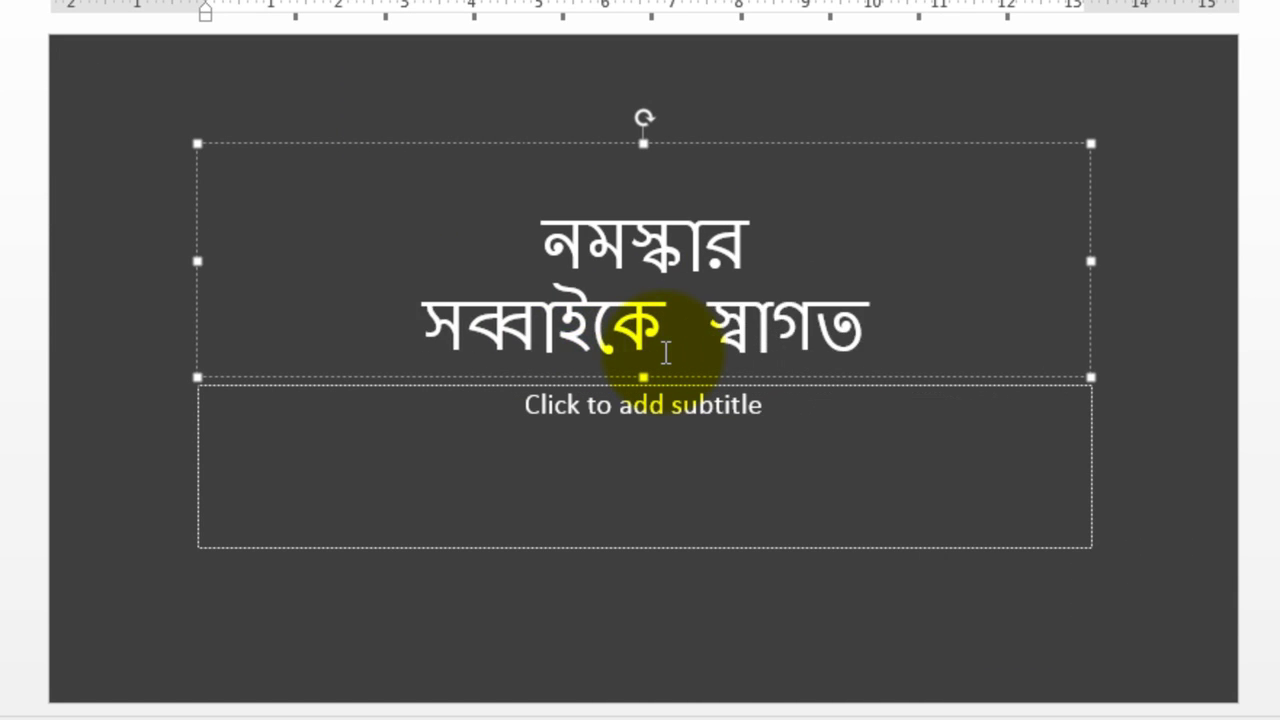
pyautogui.write('janai')
pyautogui.press('space')
# Type the Bengali subtitle 'iti / buddhir dhenki' followed by ':)'
pyautogui.hotkey('ctrl', 'Return')
pyautogui.write('iti')
pyautogui.press('space')
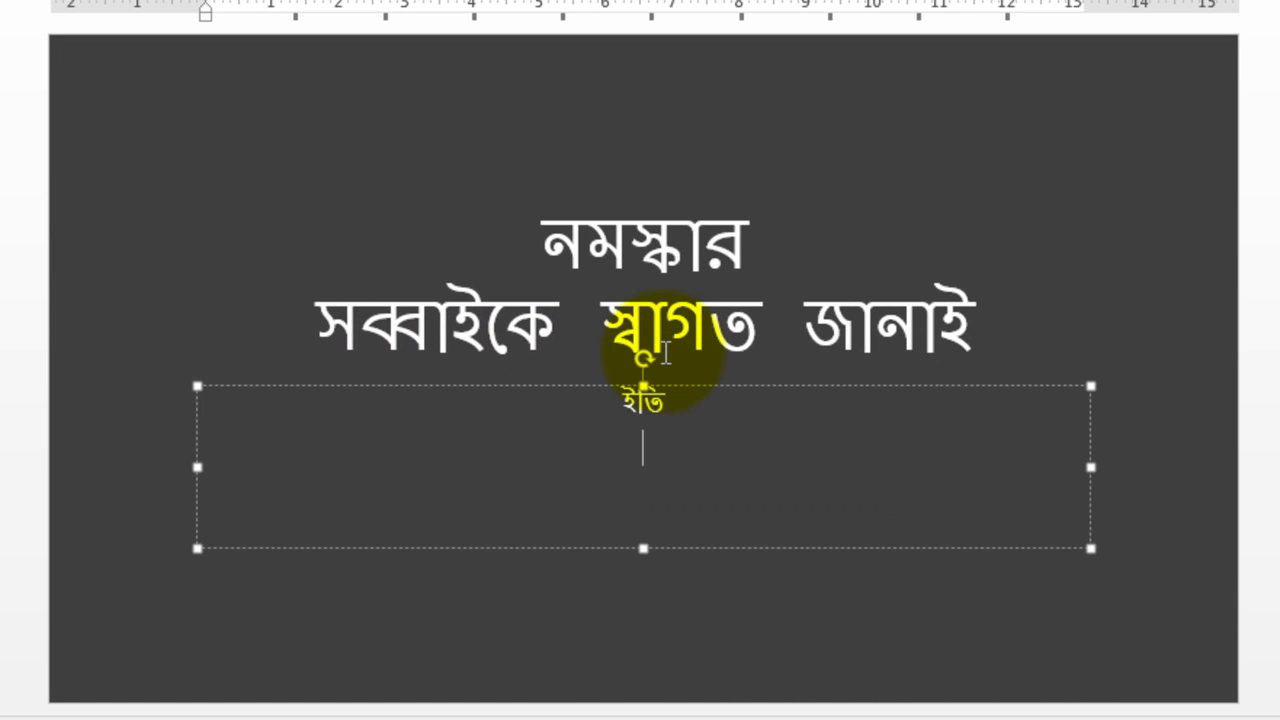
pyautogui.press('Return')
pyautogui.write('buddhir dhenki')
pyautogui.press('Return')
pyautogui.write(':)')
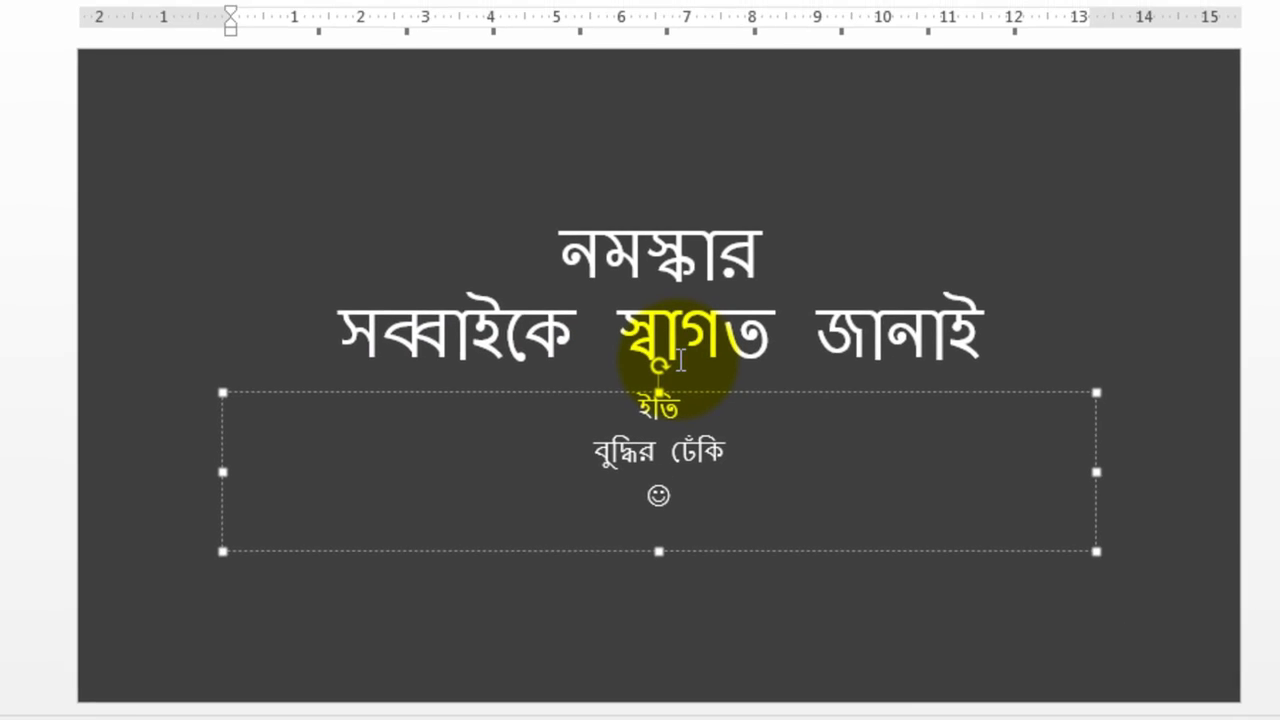
# Apply the Shonar Bangla font to the slide's title and subtitle text
pyautogui.hotkey('alt', 'h')
pyautogui.press('f')
pyautogui.press('f')
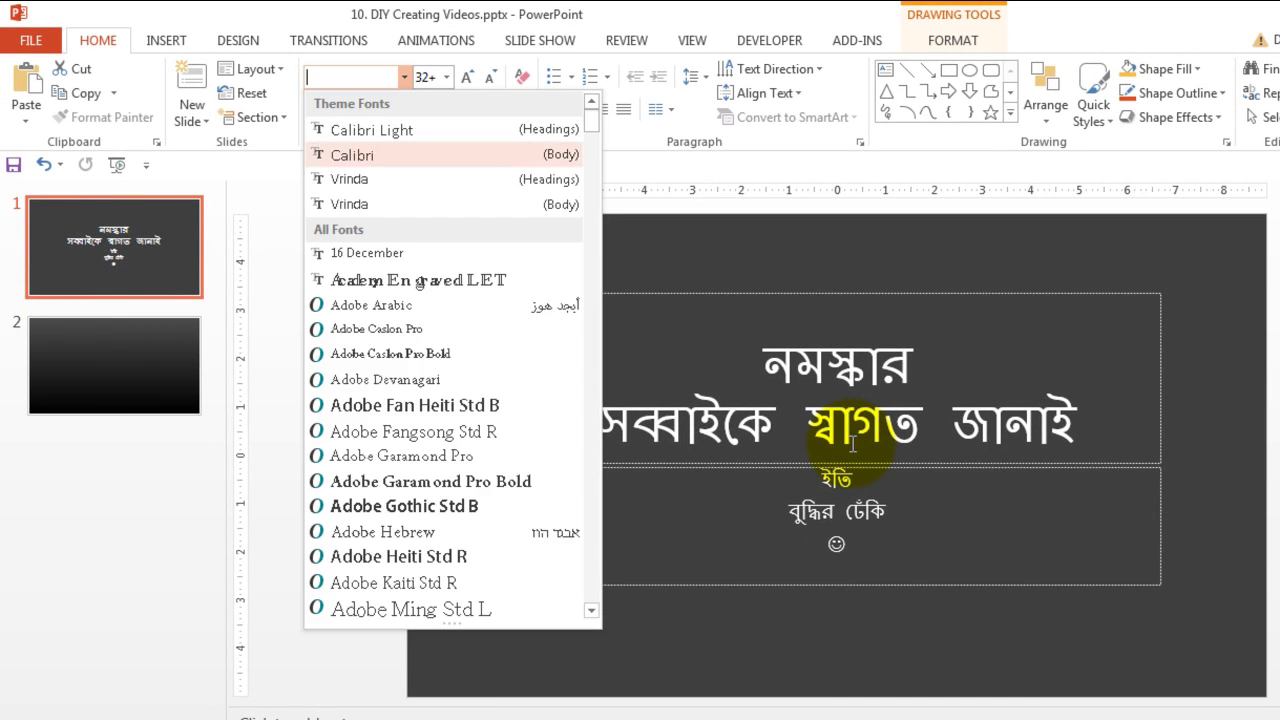
pyautogui.scroll(-15, 852, 445)
pyautogui.scroll(-10, 852, 445)
pyautogui.scroll(-10, 852, 445)
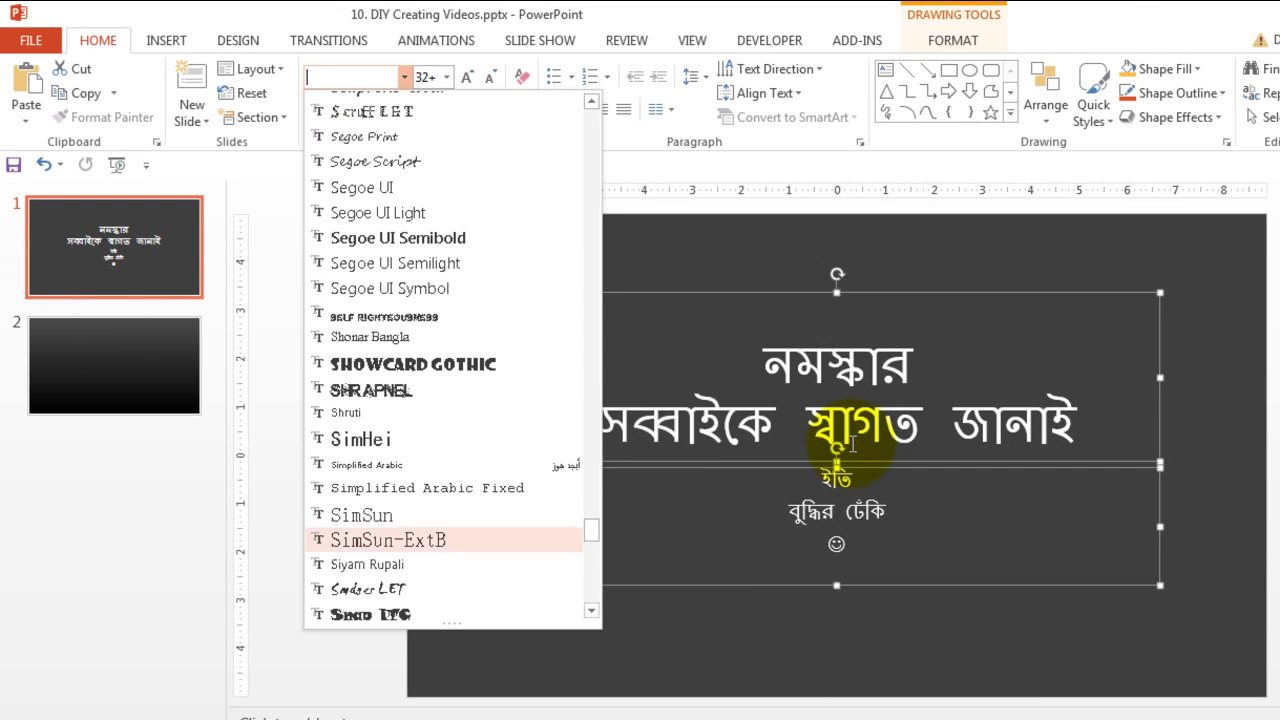
pyautogui.press('Up')
pyautogui.press('Up')
pyautogui.press('Up')
pyautogui.press('Return')
pyautogui.press('Escape')
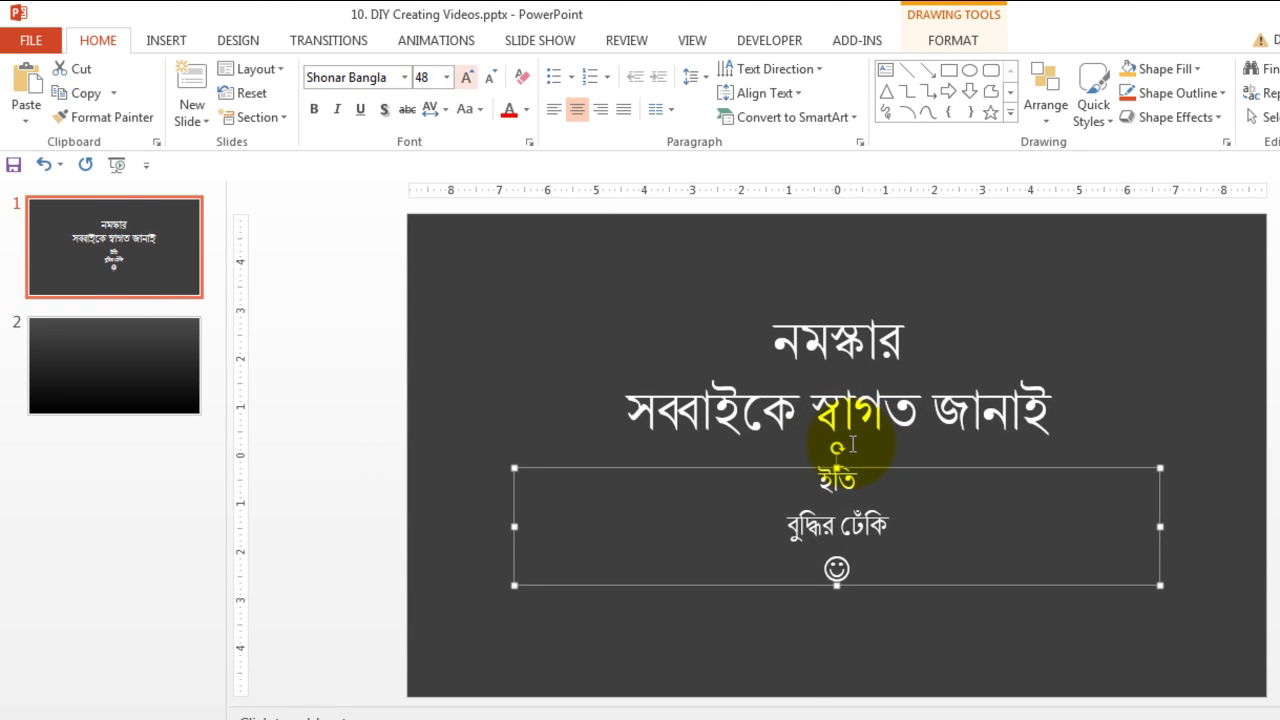
pyautogui.press('Escape')
# On slide 2, add an orange Shonar Bangla heading 'ichhe moto' at size 28
pyautogui.press('pagedown')
pyautogui.hotkey('alt', 'n')
pyautogui.write('xichh')
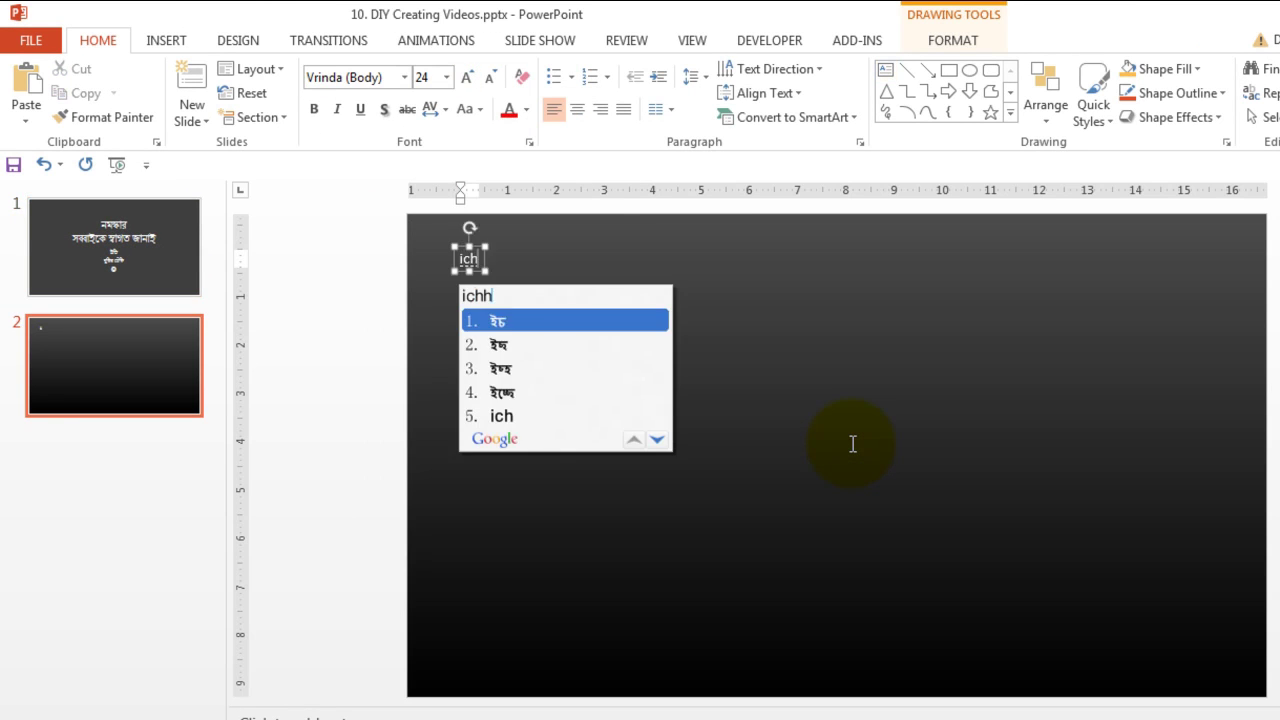
pyautogui.write('e moto')
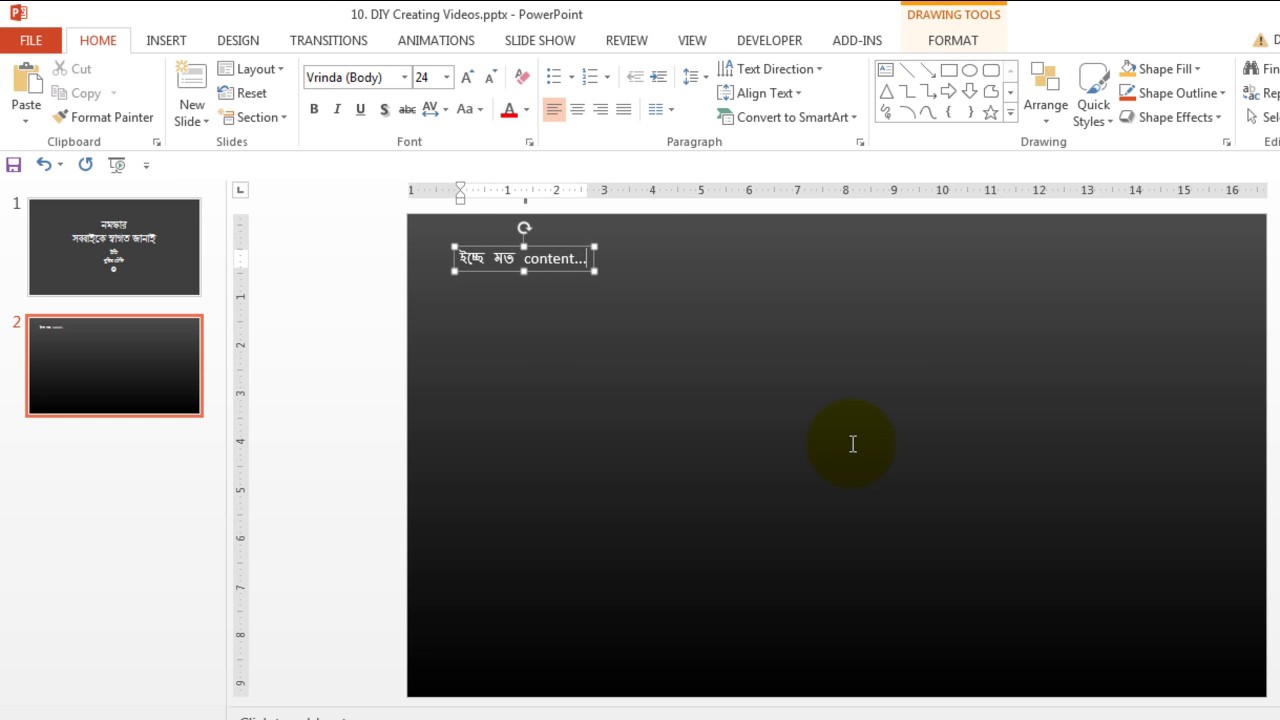
pyautogui.press('Escape')
pyautogui.hotkey('alt', 'h')
pyautogui.press('f')
pyautogui.press('c')
pyautogui.press('Return')
pyautogui.hotkey('alt', 'h')
pyautogui.press('f')
pyautogui.press('f')
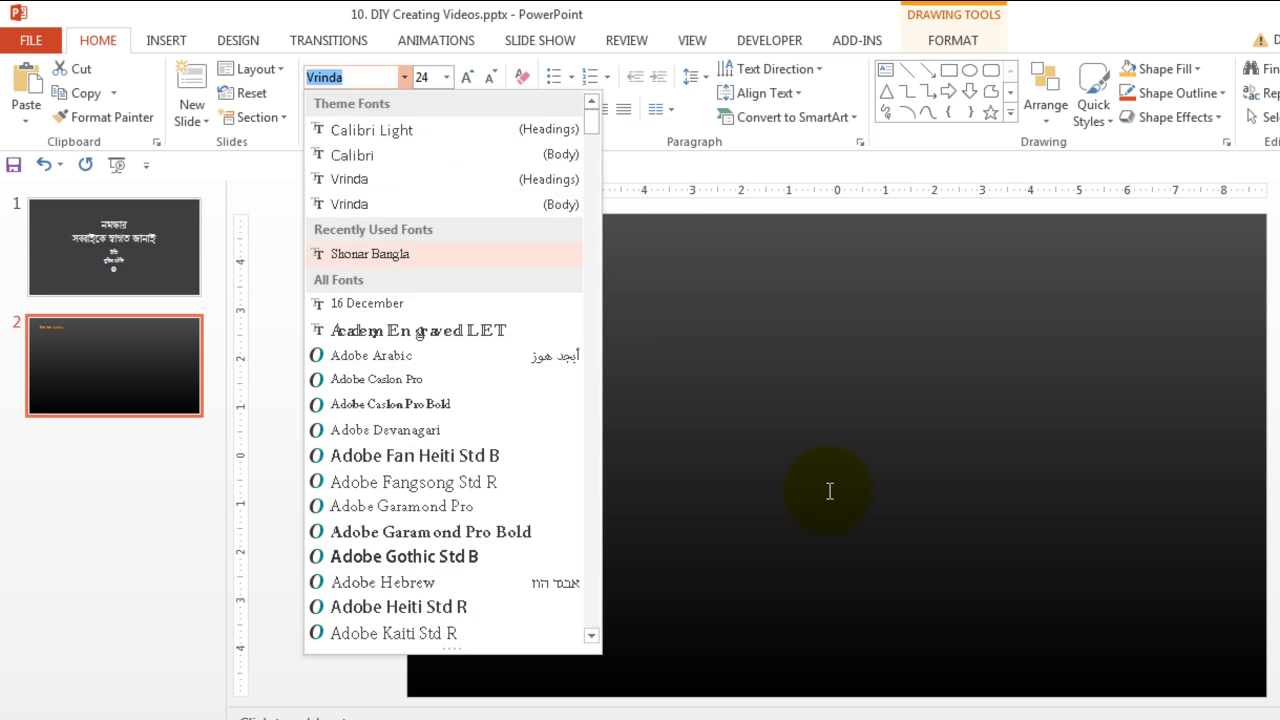
pyautogui.press('Return')
pyautogui.hotkey('ctrl', 'shift', '.')
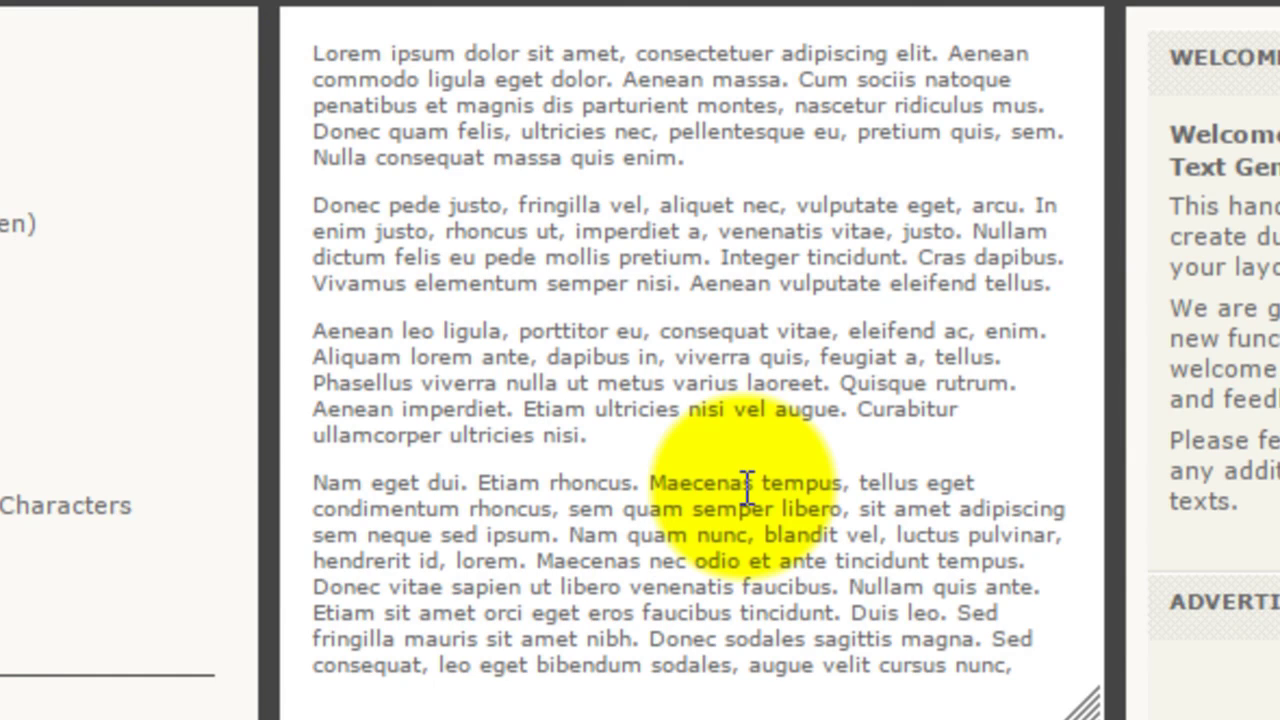
# Paste the Lorem ipsum text into slide 2's content placeholder
pyautogui.hotkey('ctrl', 'a')
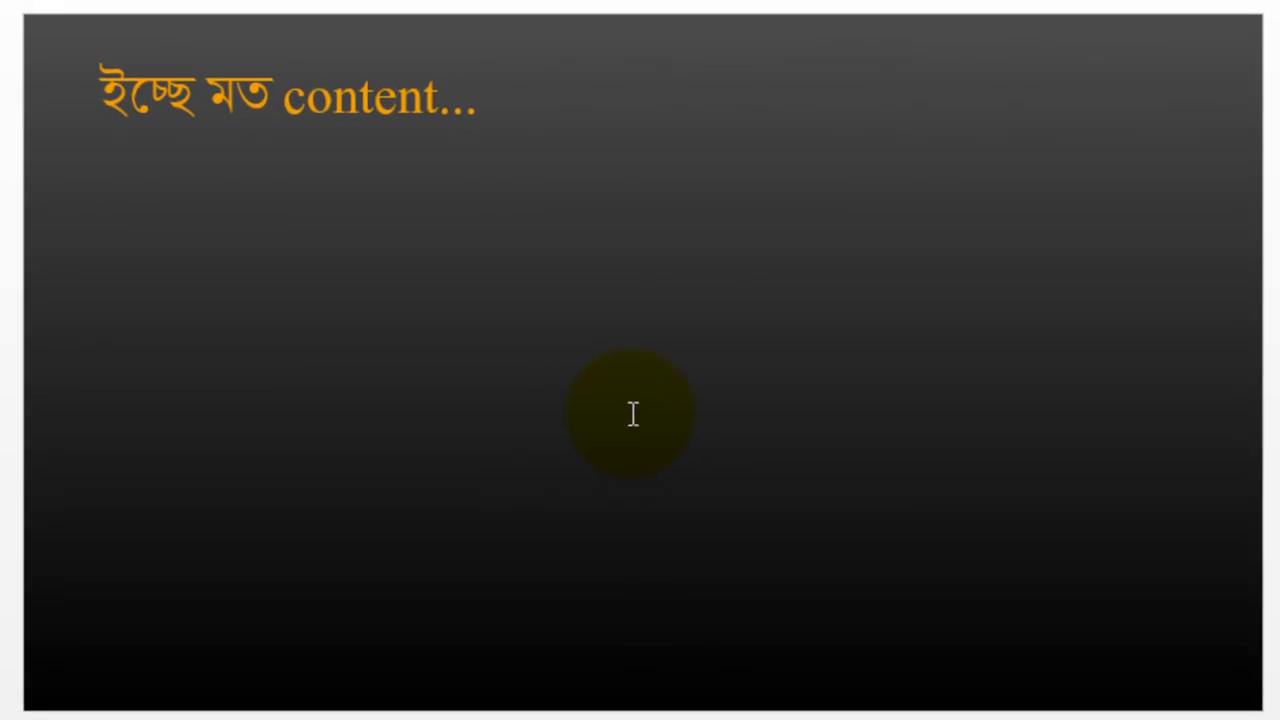
pyautogui.click(631, 412)
pyautogui.hotkey('ctrl', 'v')
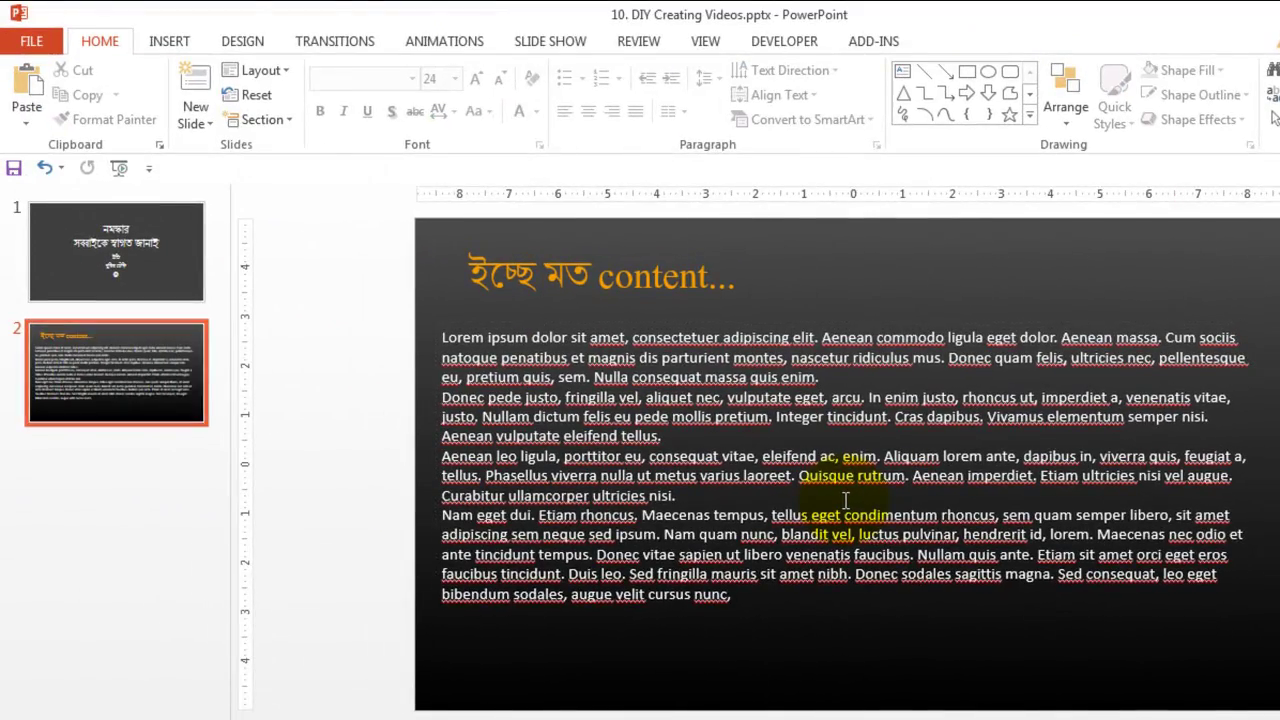
# Duplicate slide 2, extend its heading with 'o aro aro content!', and space the paragraphs
pyautogui.rightClick(167, 376)
pyautogui.click(845, 500)
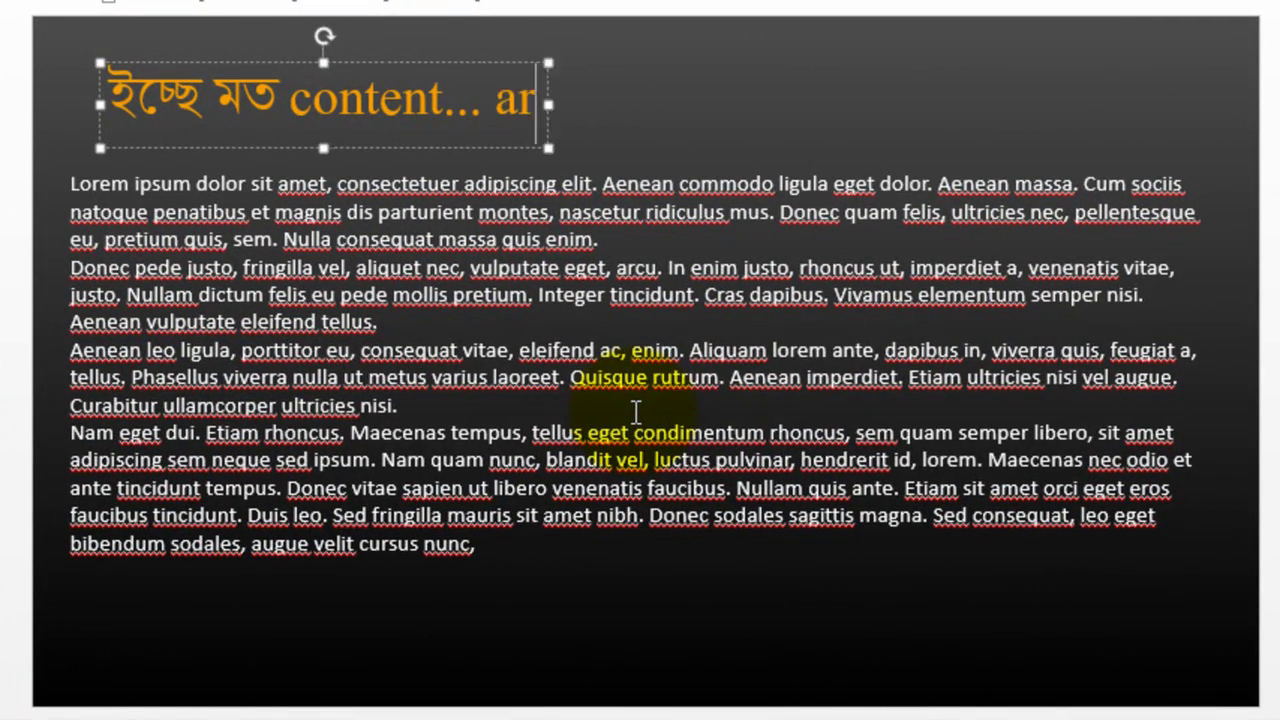
pyautogui.click(324, 105)
pyautogui.write('o ')
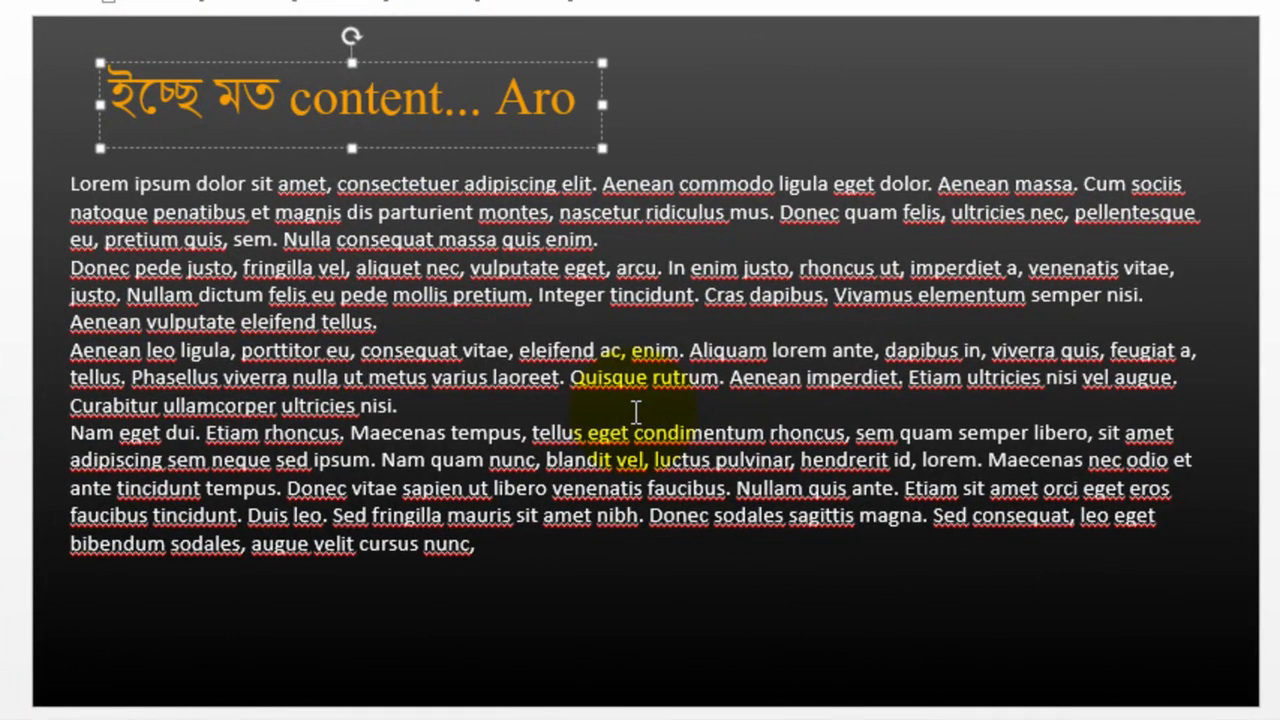
pyautogui.write('aro aro content!')
pyautogui.click(635, 411)
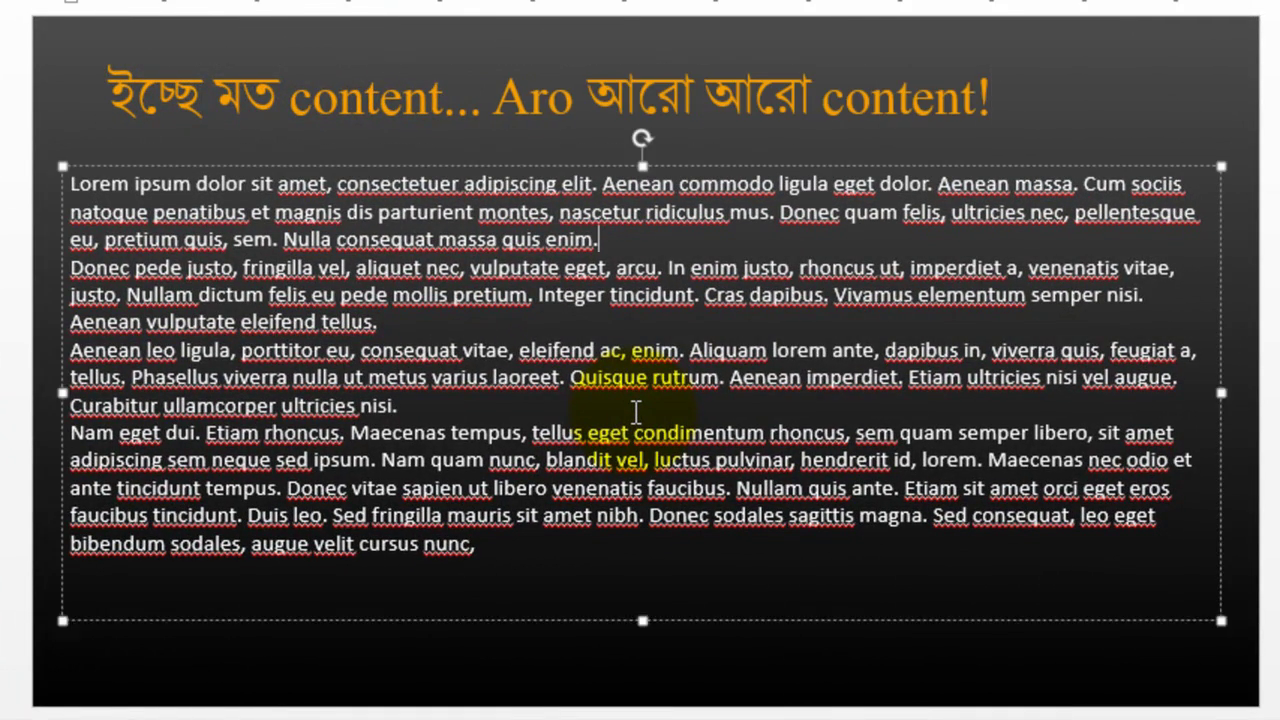
pyautogui.press('Return')
pyautogui.press('Return')
pyautogui.press('Return')
pyautogui.press('Escape')
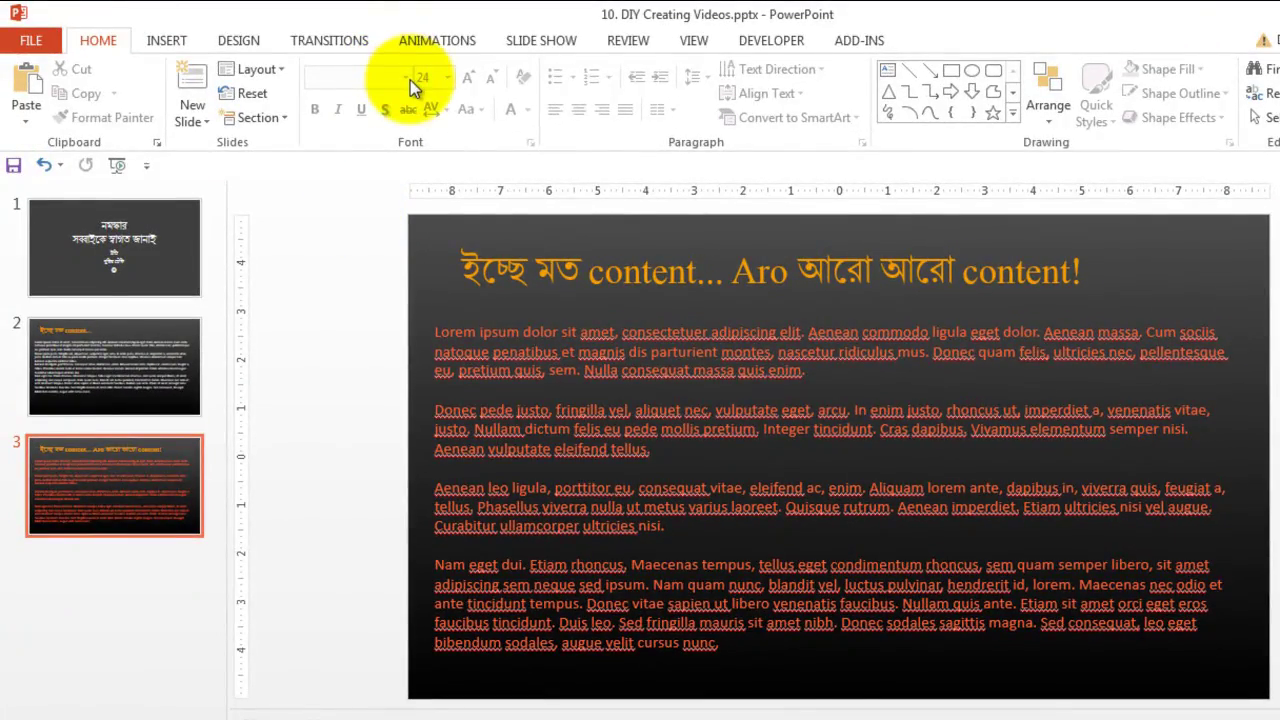
# Insert a blank Title Only slide at the start of the deck
pyautogui.press('Home')
pyautogui.hotkey('alt', 'h')
pyautogui.press('i')
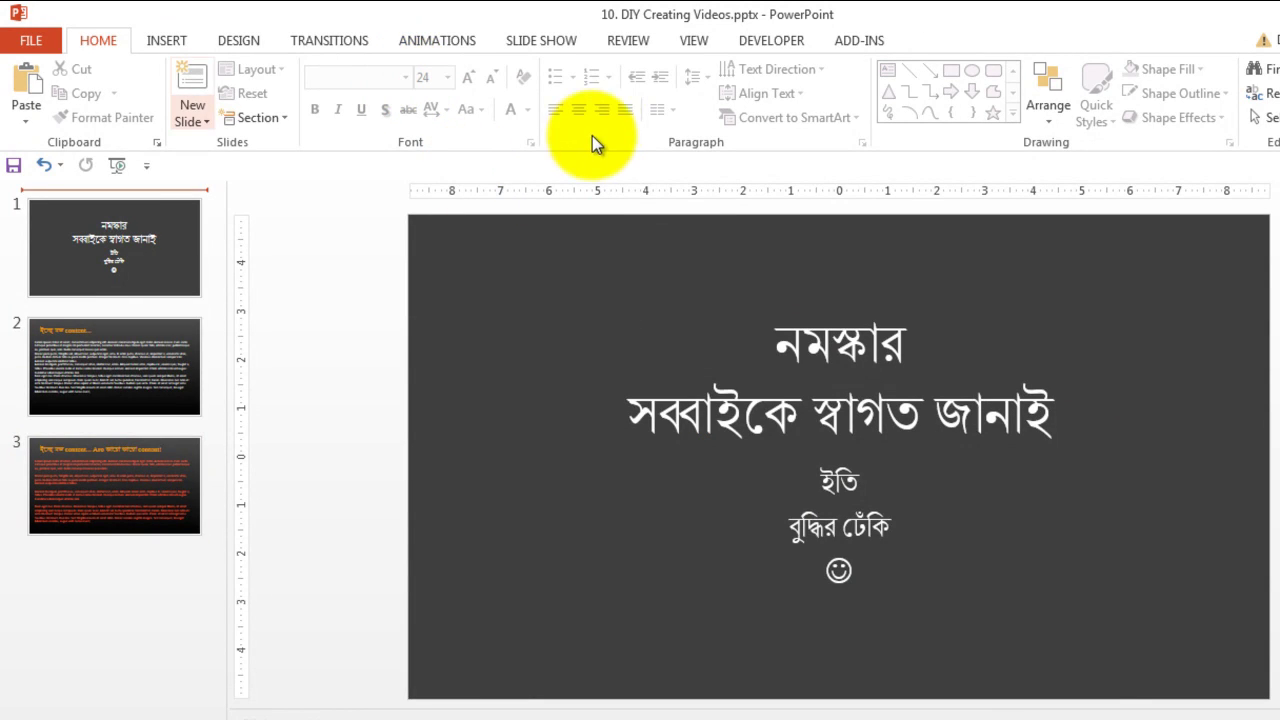
pyautogui.press('Return')
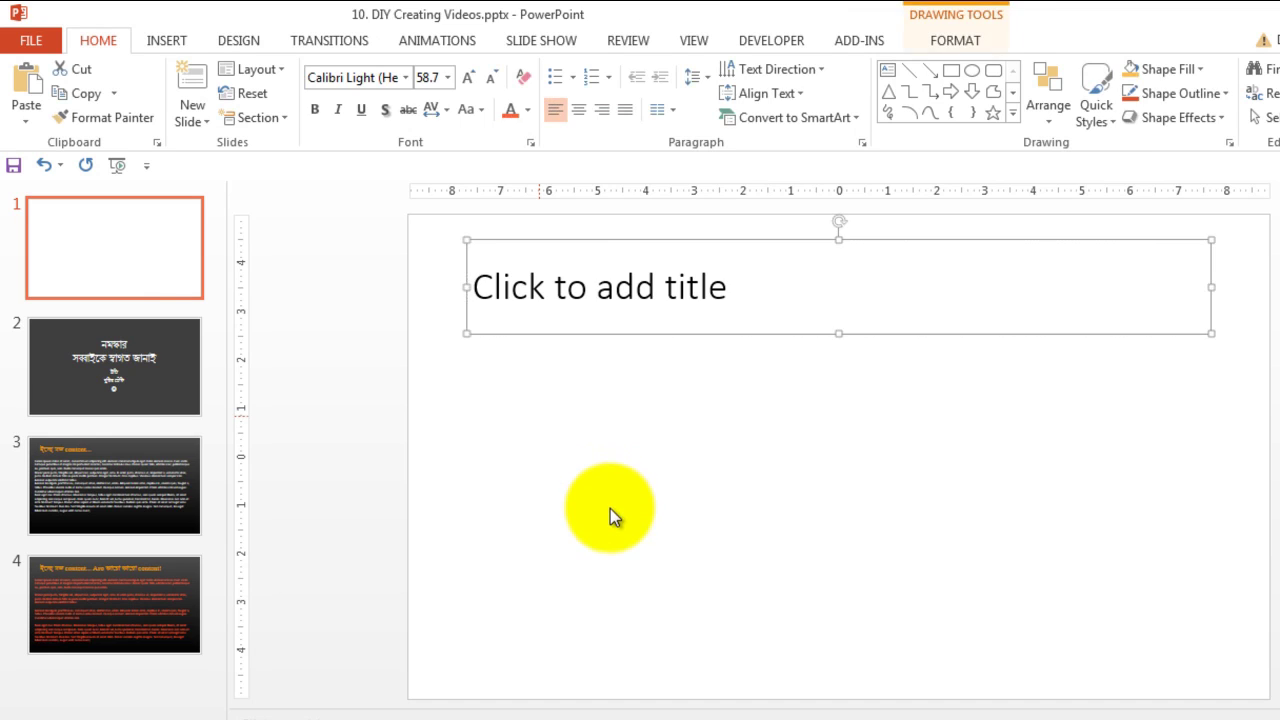
# Drag the intro image from the project folder onto the first slide
pyautogui.hotkey('alt', 'Tab')
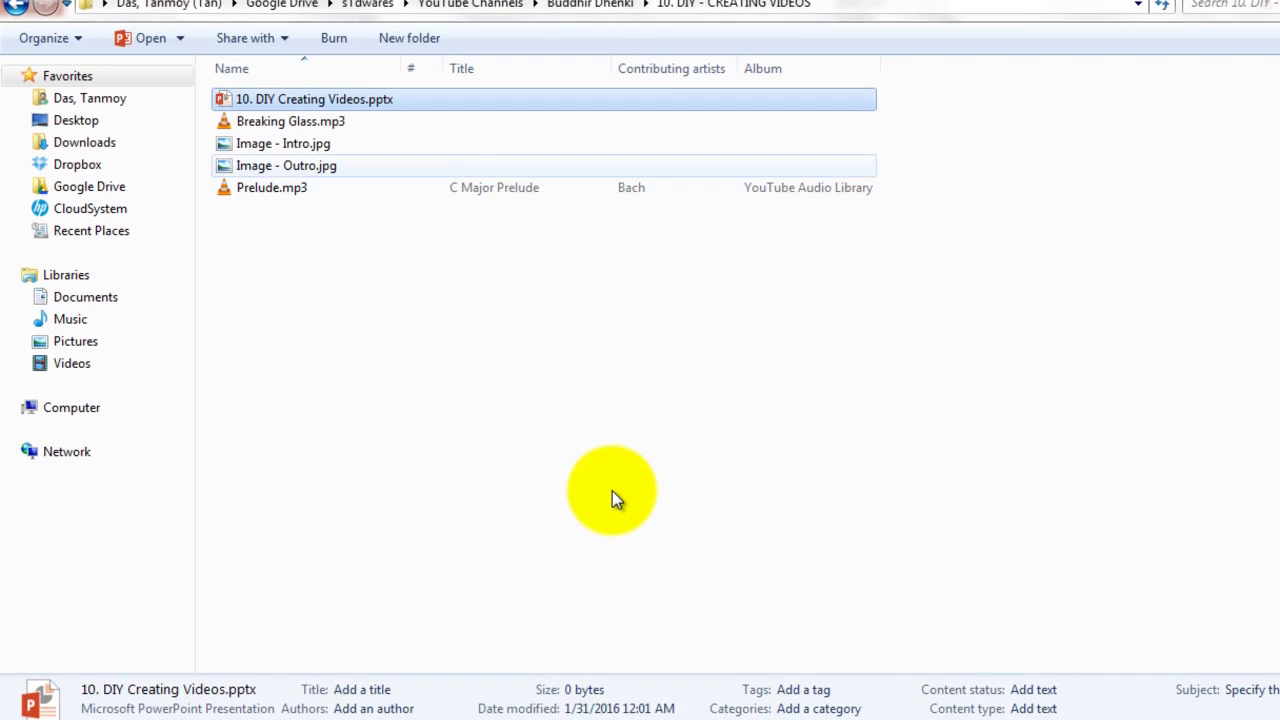
pyautogui.moveTo(283, 93); pyautogui.dragTo(745, 700)
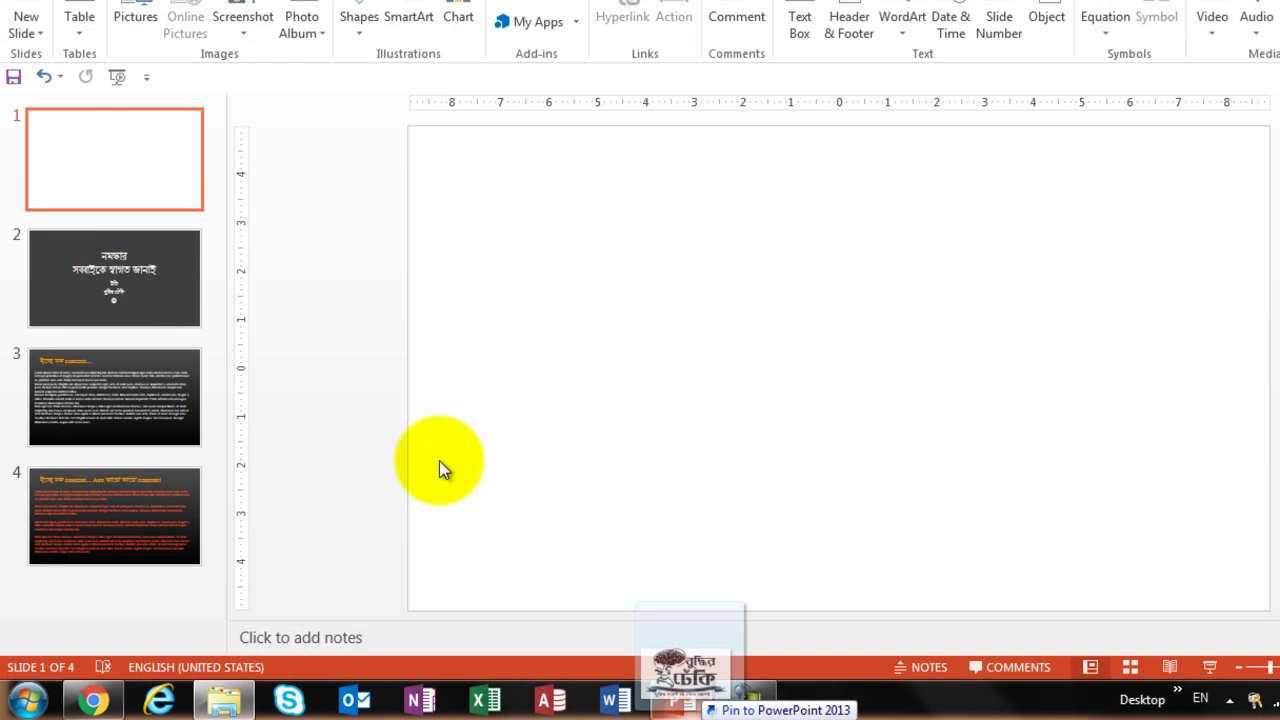
pyautogui.moveTo(612, 447); pyautogui.dragTo(412, 430)
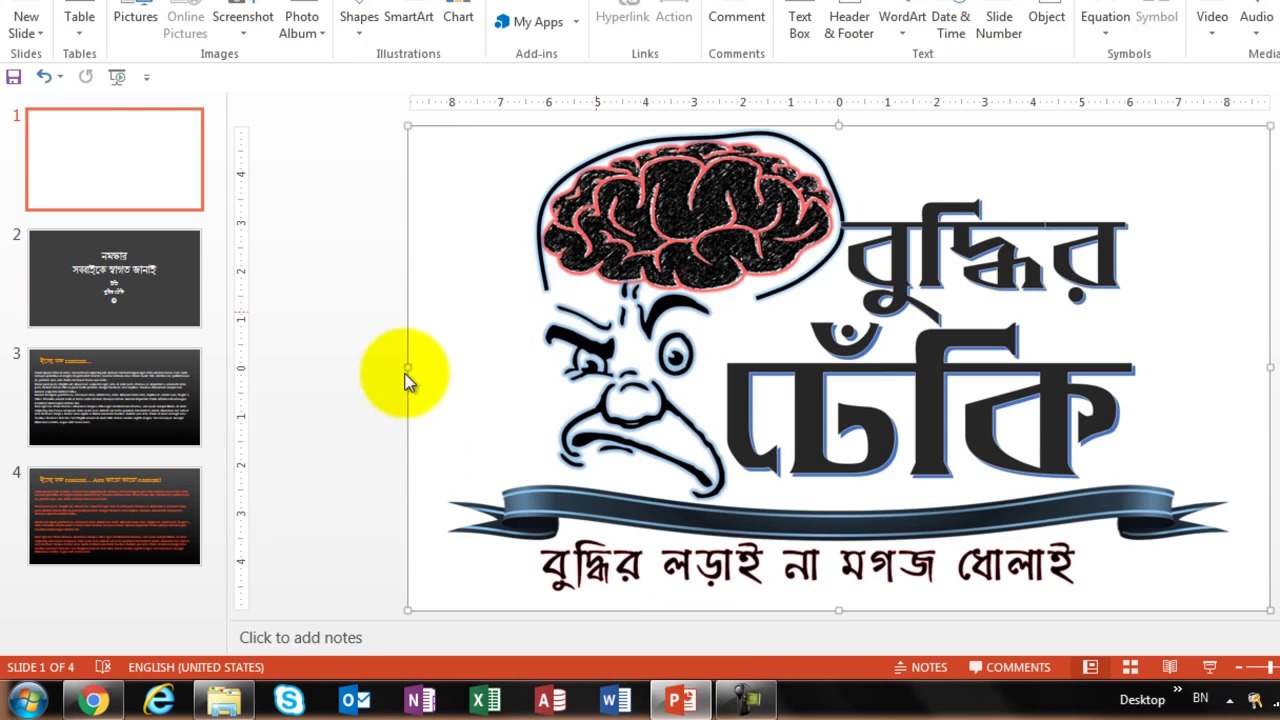
pyautogui.click(388, 258)
# Add a Title Only slide at the end, delete its title, and place Image - Outro.jpg on it
pyautogui.press('End')
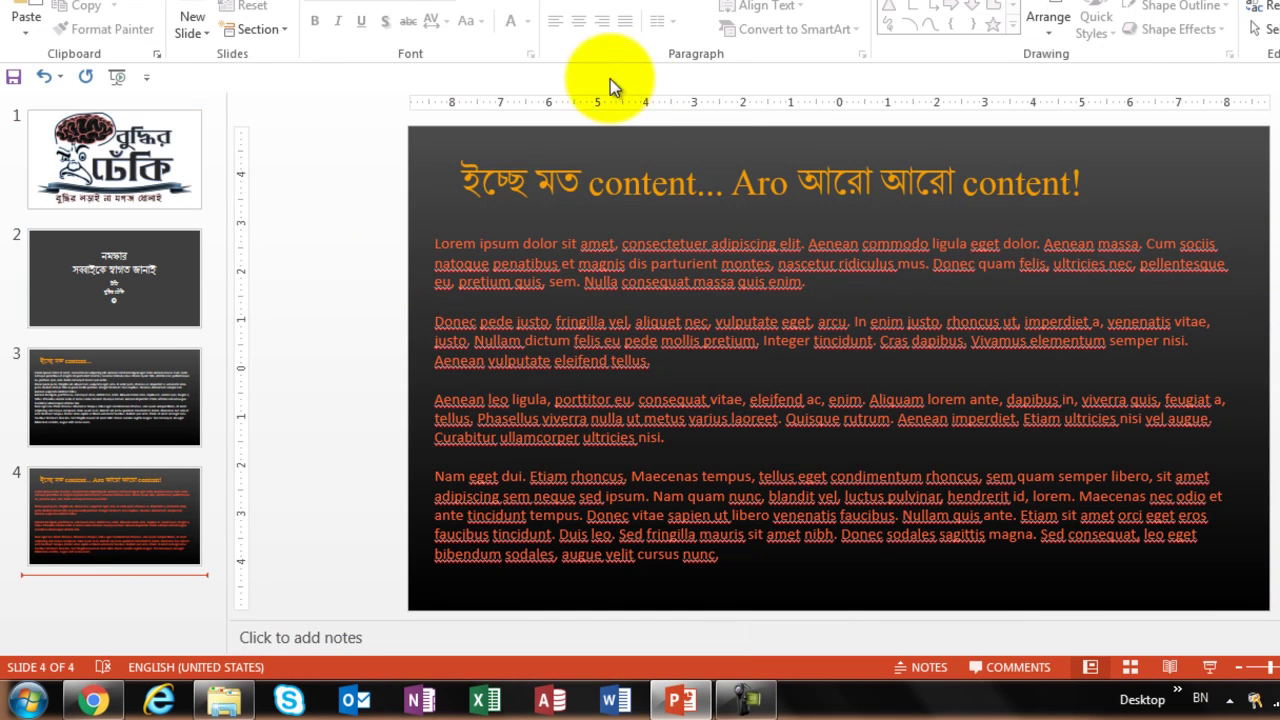
pyautogui.click(192, 33)
pyautogui.click(442, 200)
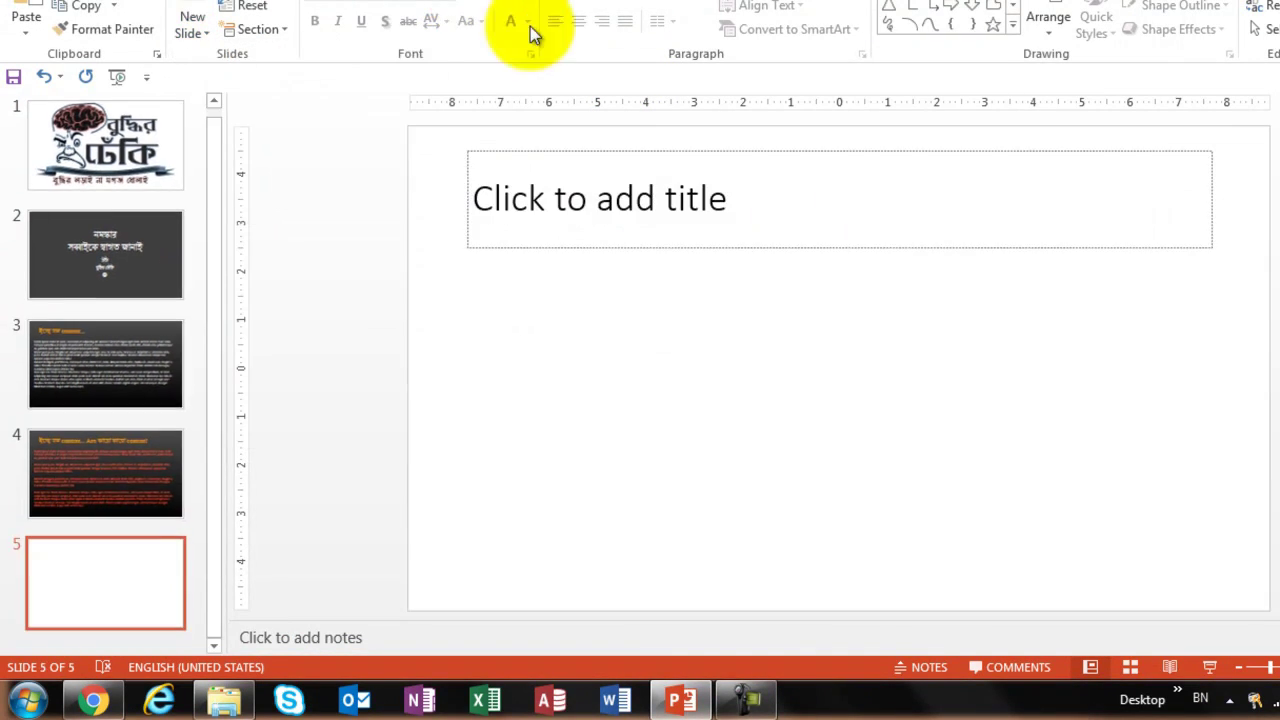
pyautogui.hotkey('ctrl', 'a')
pyautogui.press('Delete')
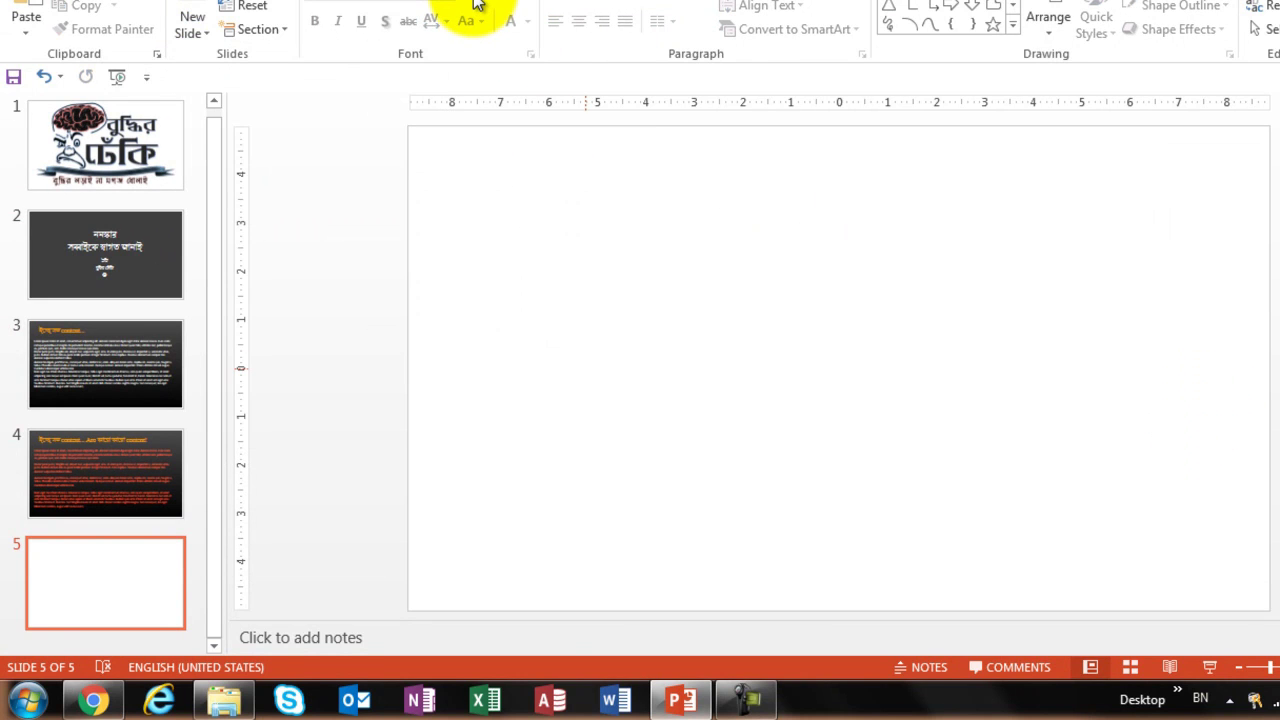
pyautogui.hotkey('alt', 'Tab')
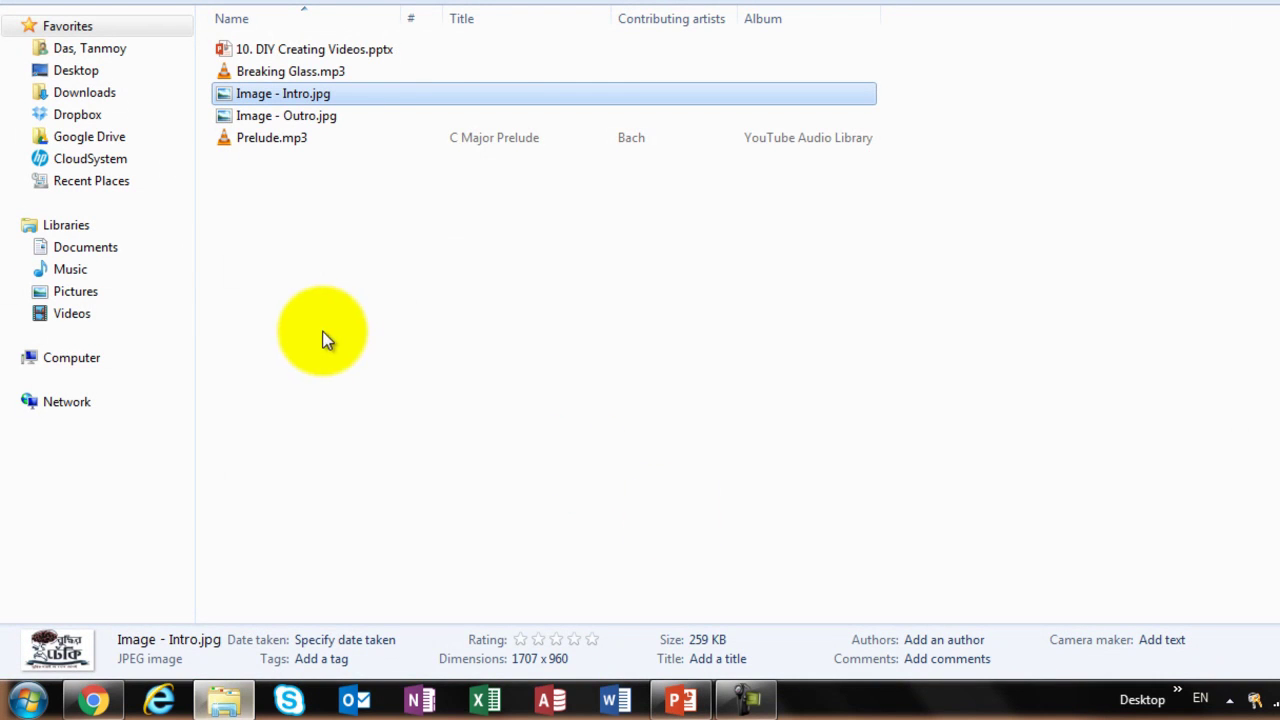
pyautogui.moveTo(286, 115)
pyautogui.mouseDown()
pyautogui.moveTo(543, 258)
pyautogui.moveTo(480, 168)
pyautogui.moveTo(457, 157)
pyautogui.mouseUp()
# Insert another Title Only slide before slide 1
pyautogui.press('Home')
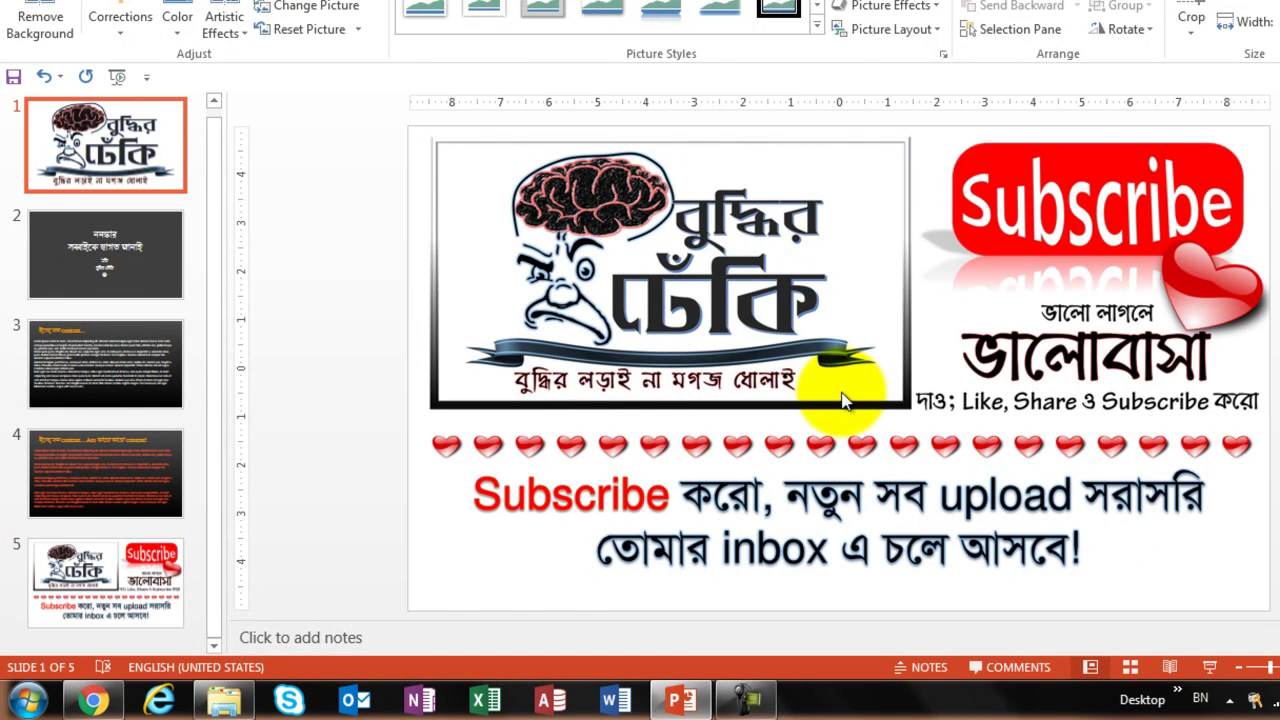
pyautogui.press('Down')
pyautogui.press('Down')
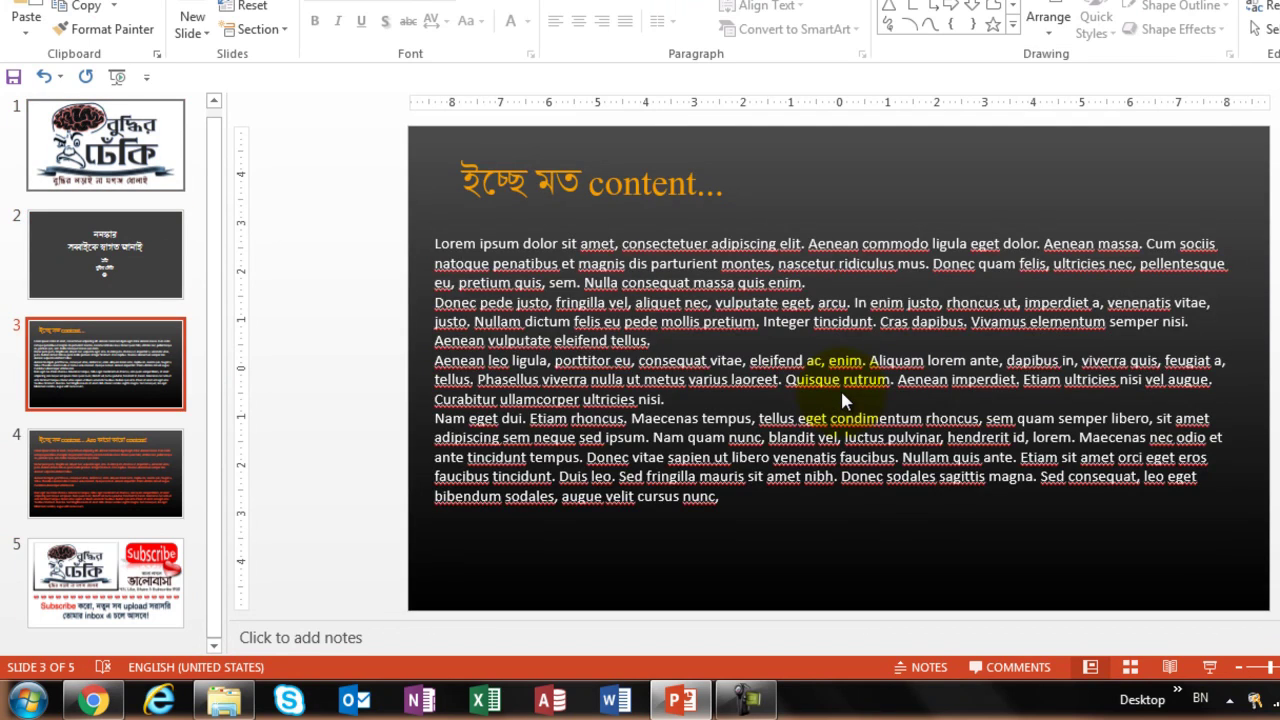
pyautogui.press('Down')
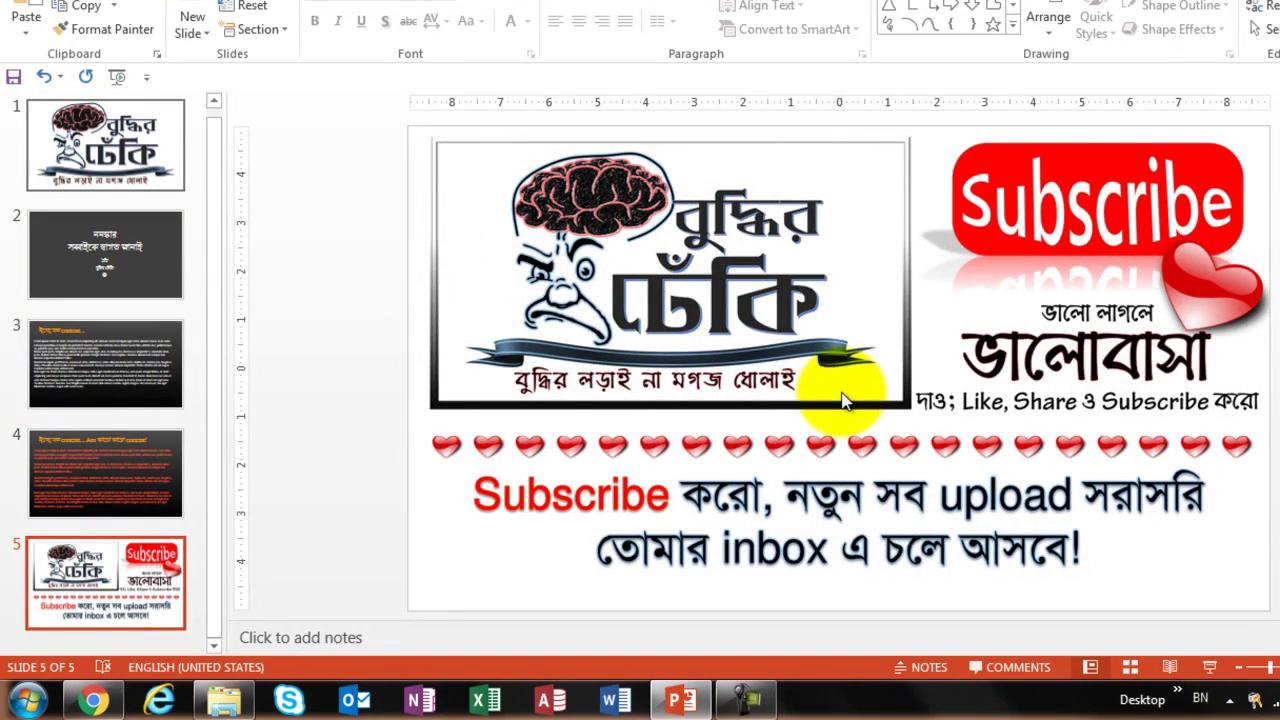
pyautogui.press('Home')
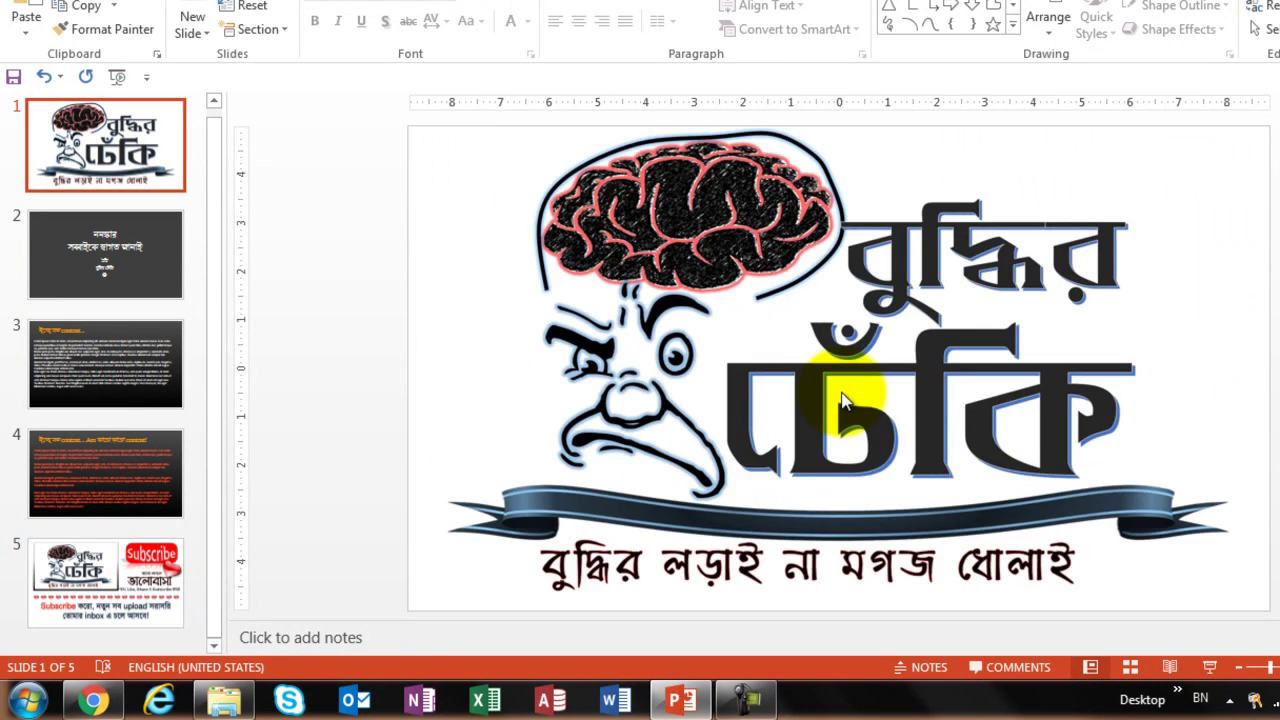
pyautogui.press('Up')
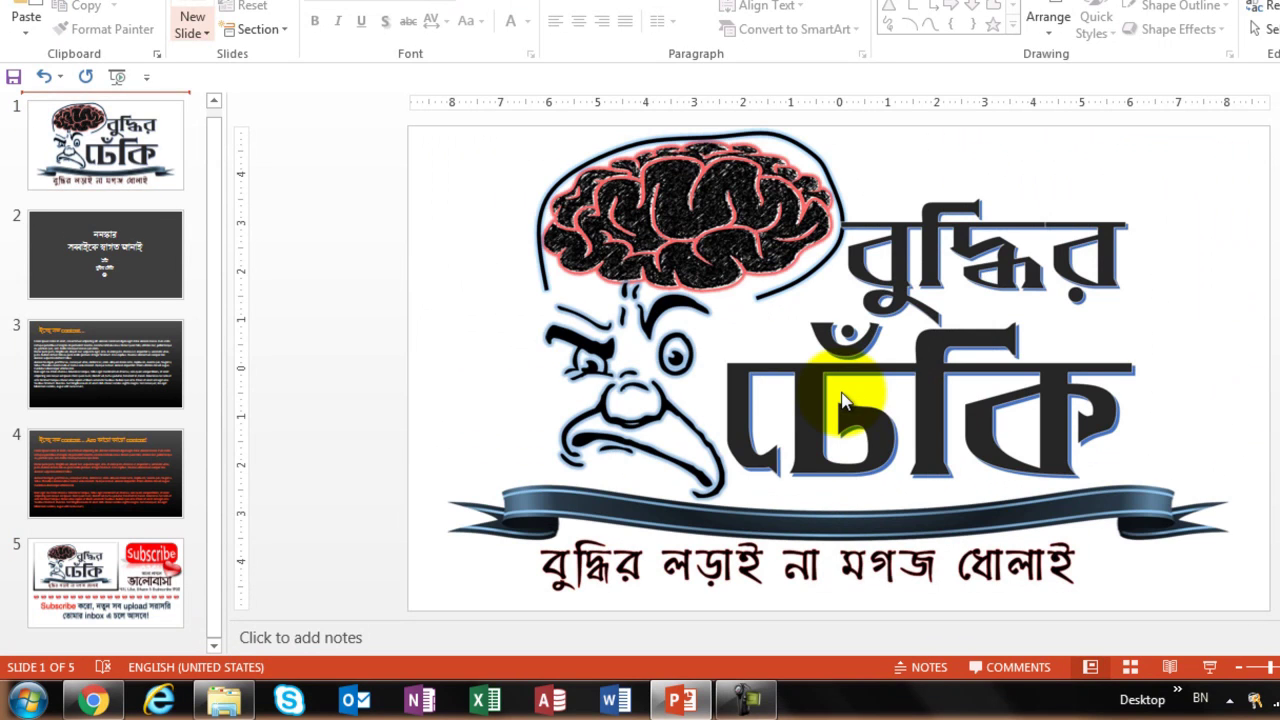
pyautogui.hotkey('alt', 'h')
pyautogui.press('i')
pyautogui.press('Down')
pyautogui.press('Right')
pyautogui.press('Return')
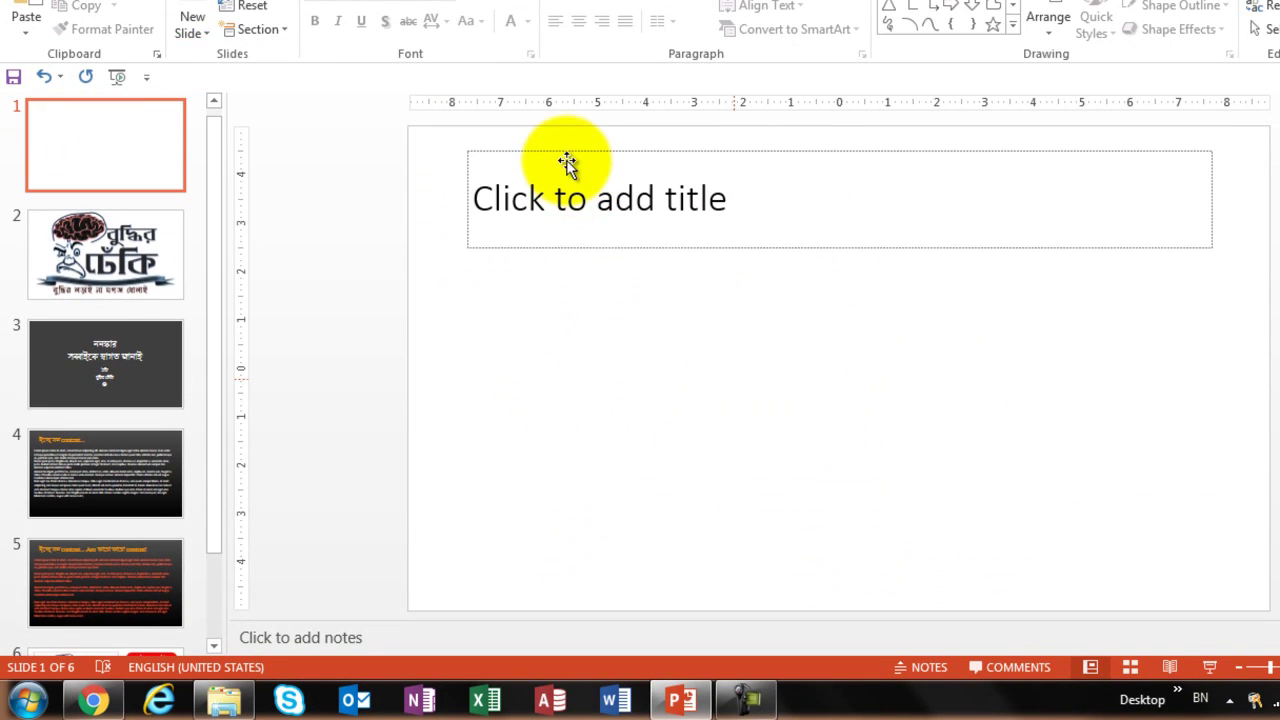
# Delete slide 1's title placeholder, add animations to the greeting, and apply the Box transition
pyautogui.click(565, 157)
pyautogui.press('Delete')
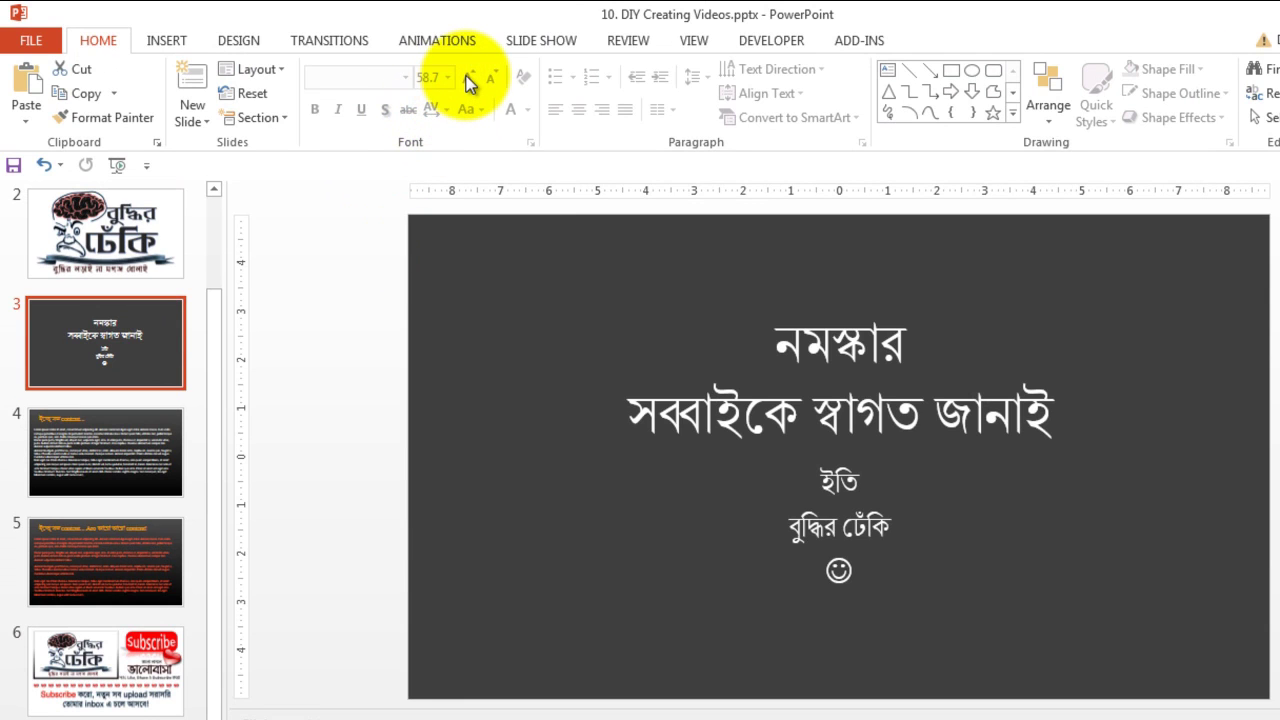
pyautogui.hotkey('alt', 'a')
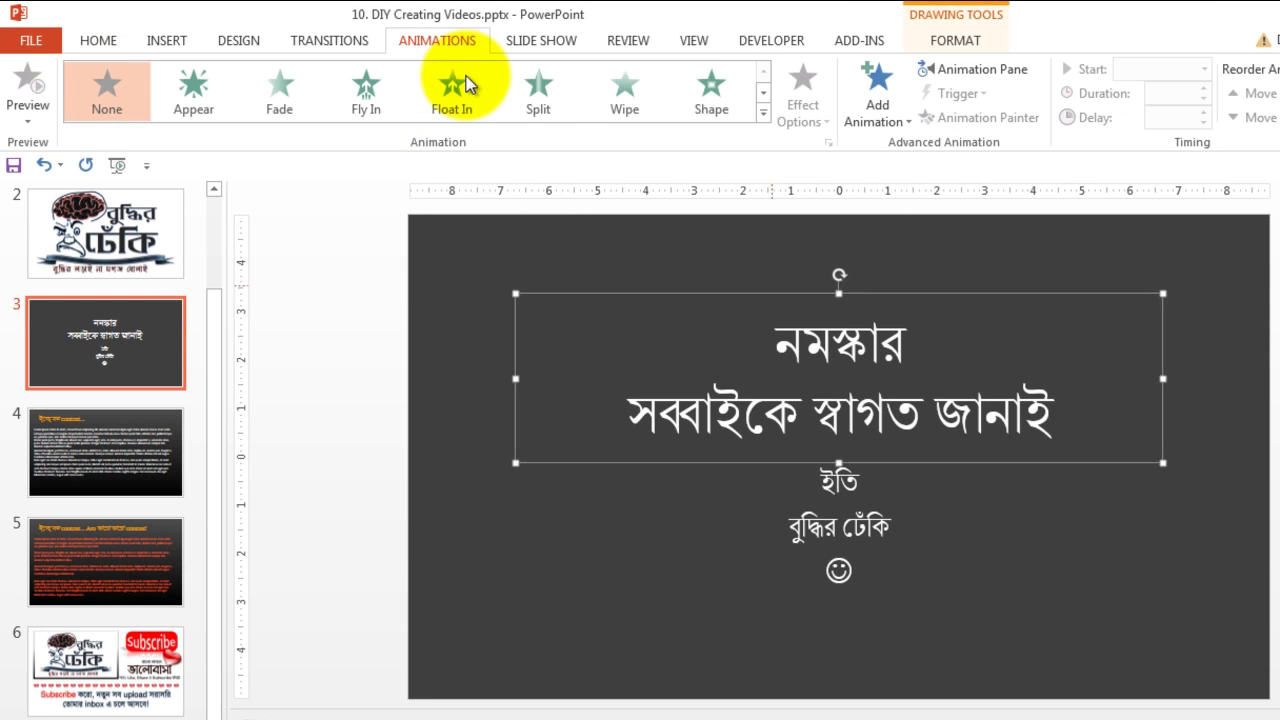
pyautogui.click(612, 431)
pyautogui.click(763, 113)
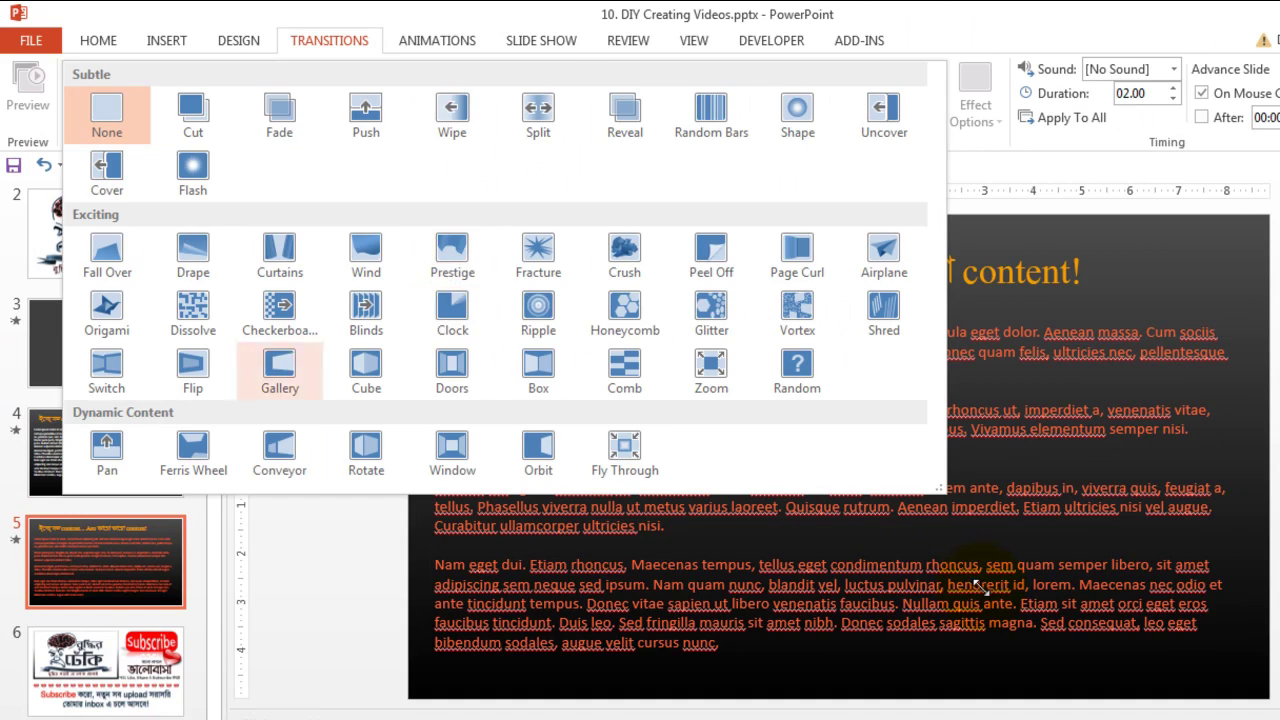
pyautogui.click(538, 370)
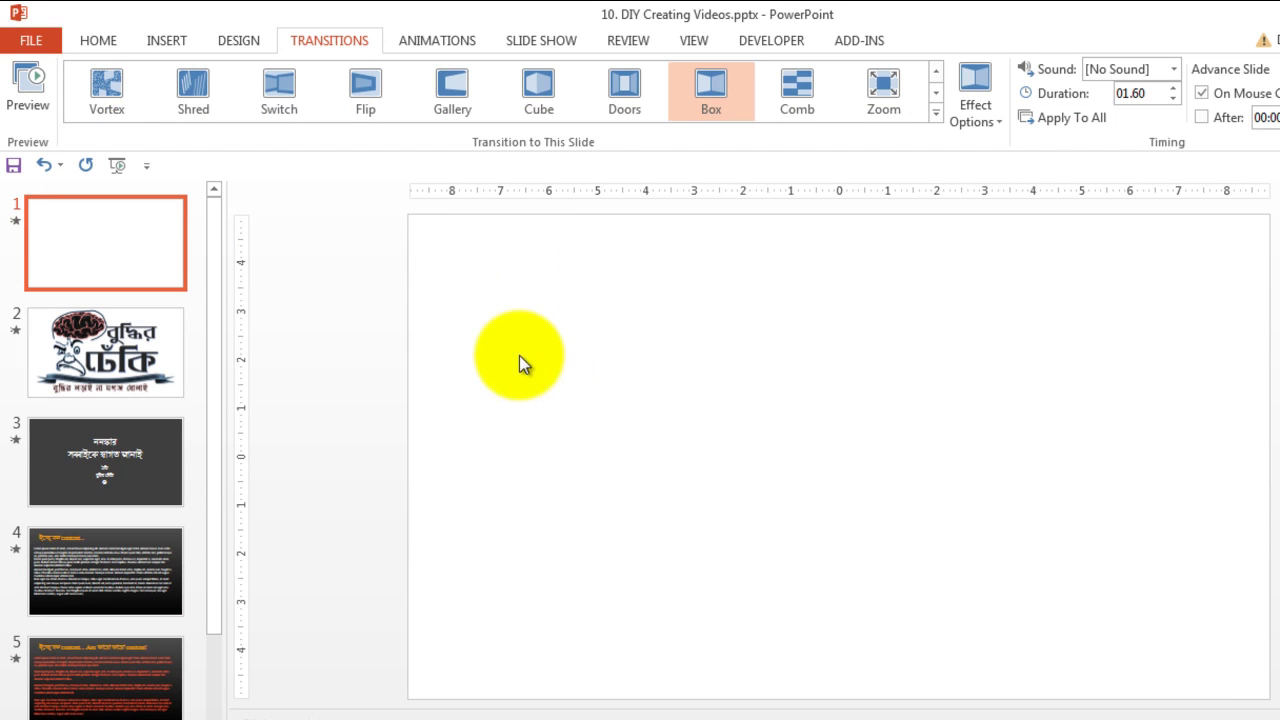
# Save the deck as an MPEG-4 Video named '10. DIY Creating Videos.mp4'
pyautogui.hotkey('alt', 'f')
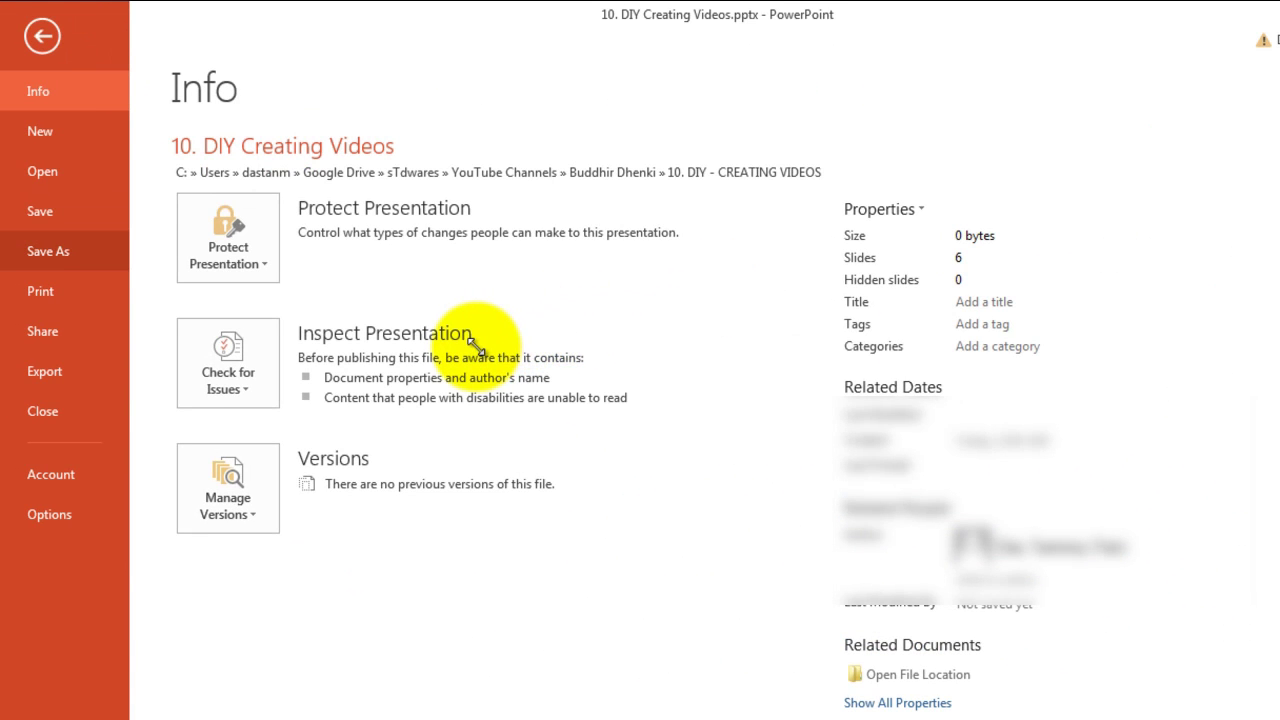
pyautogui.press('a')
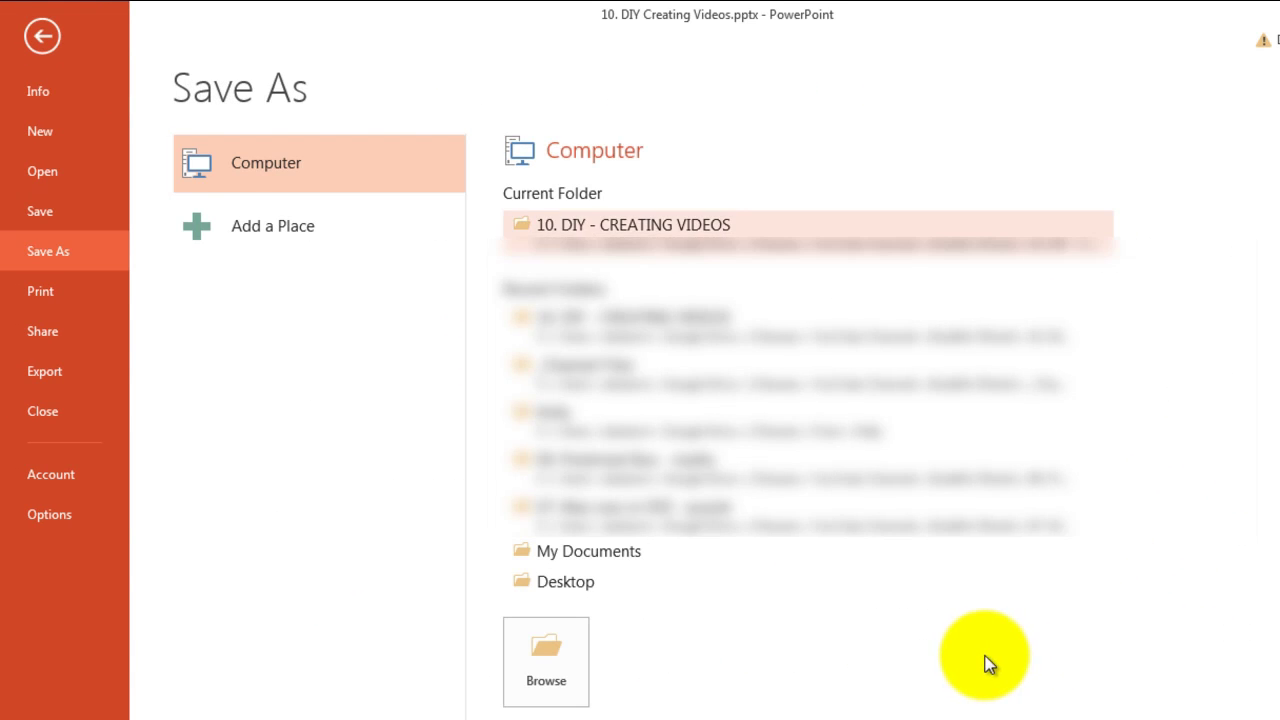
pyautogui.click(818, 345)
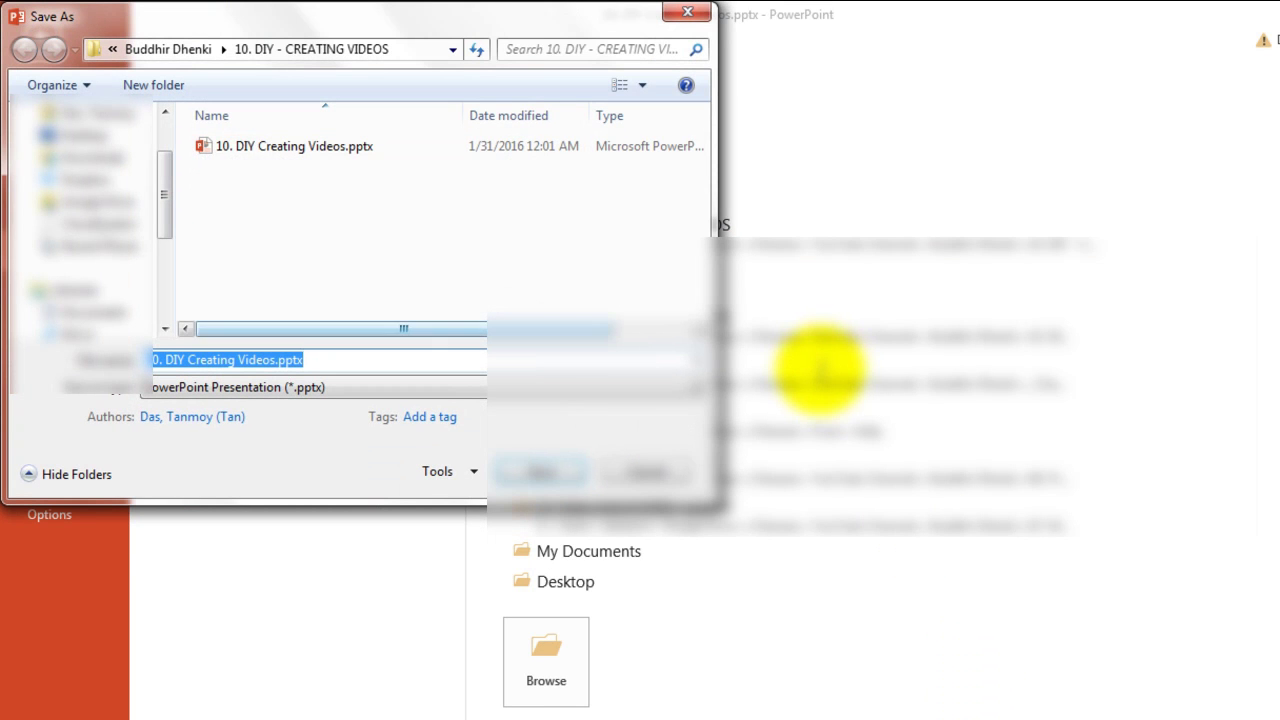
pyautogui.hotkey('alt', 'Down')
pyautogui.press('Up')
pyautogui.press('Up')
pyautogui.press('Up')
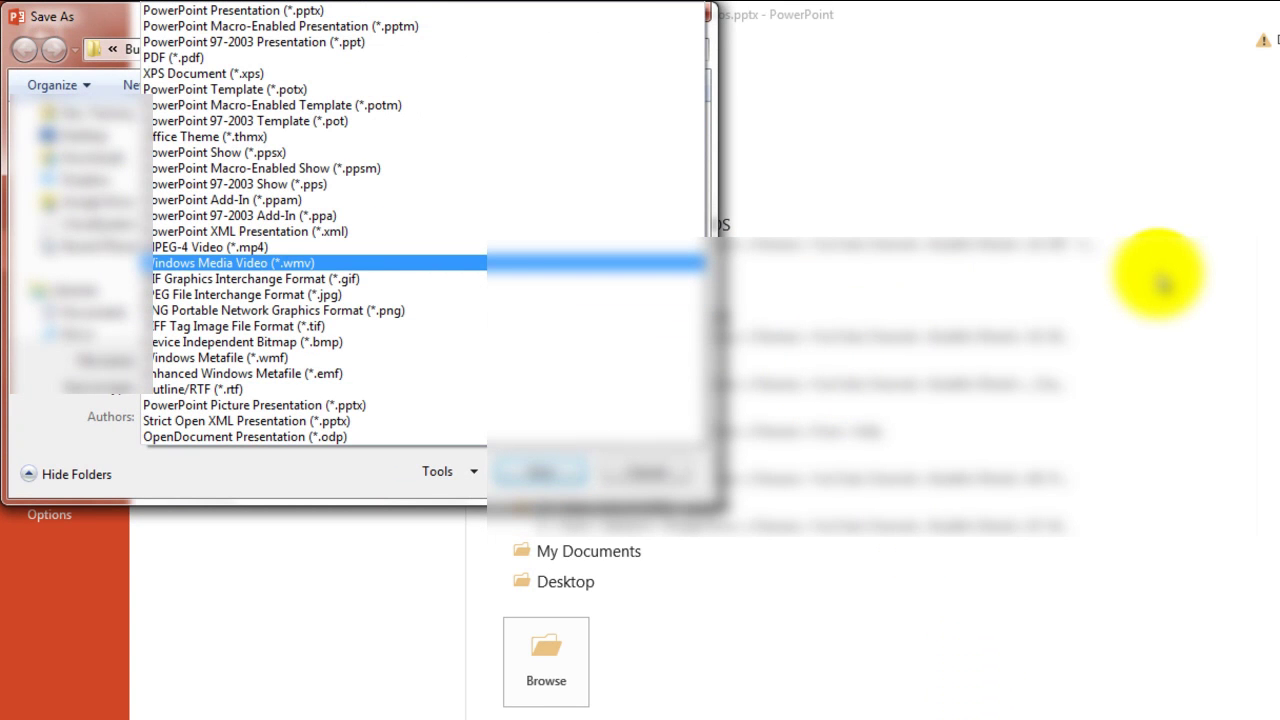
pyautogui.press('Up')
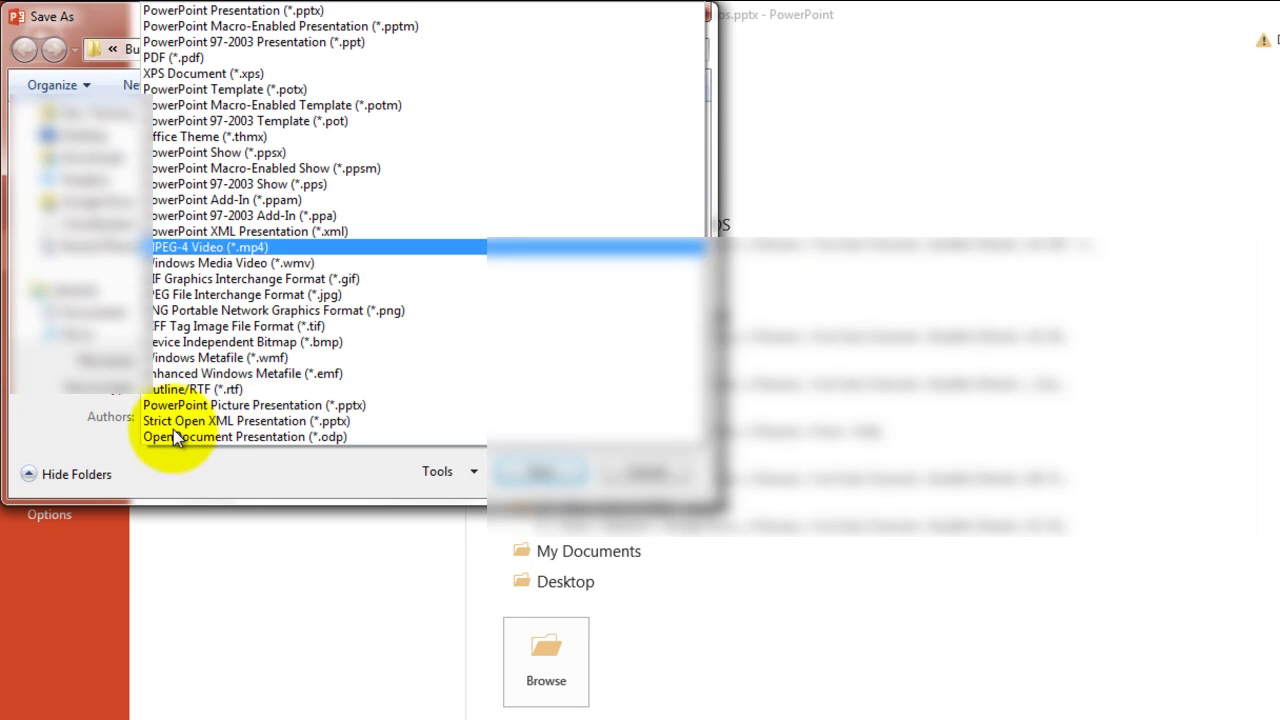
pyautogui.press('Return')
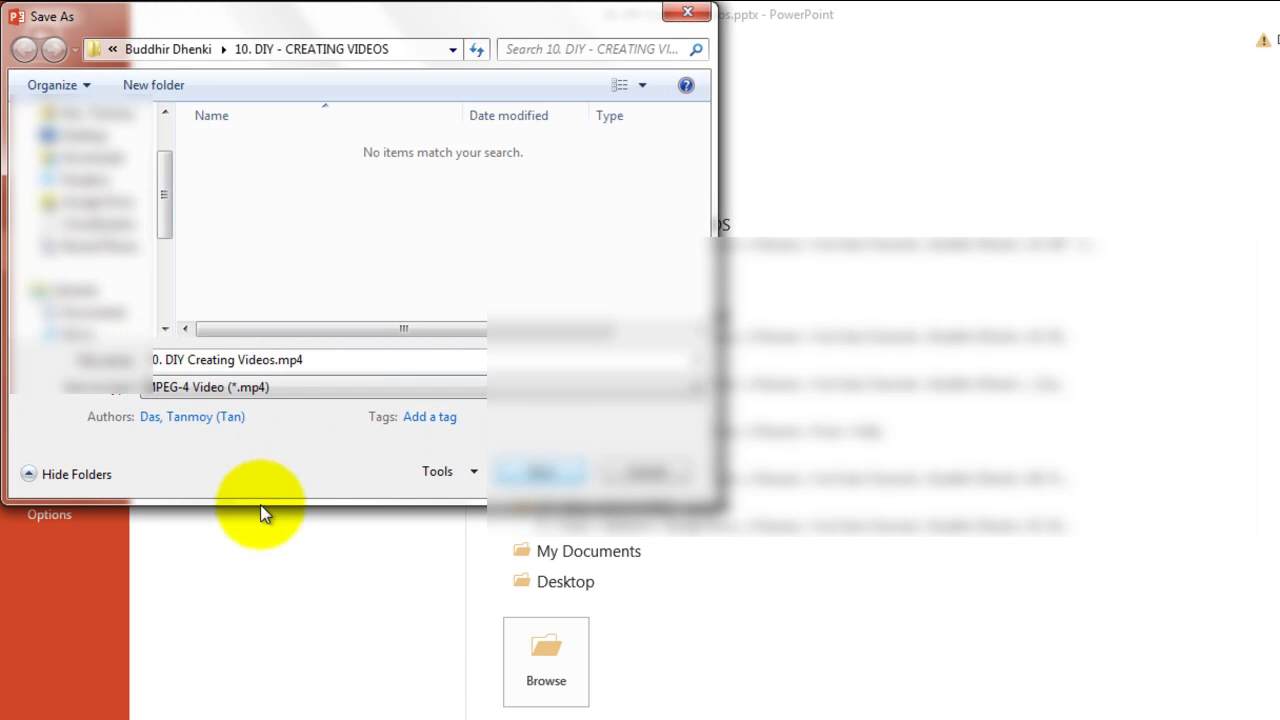
pyautogui.press('Return')
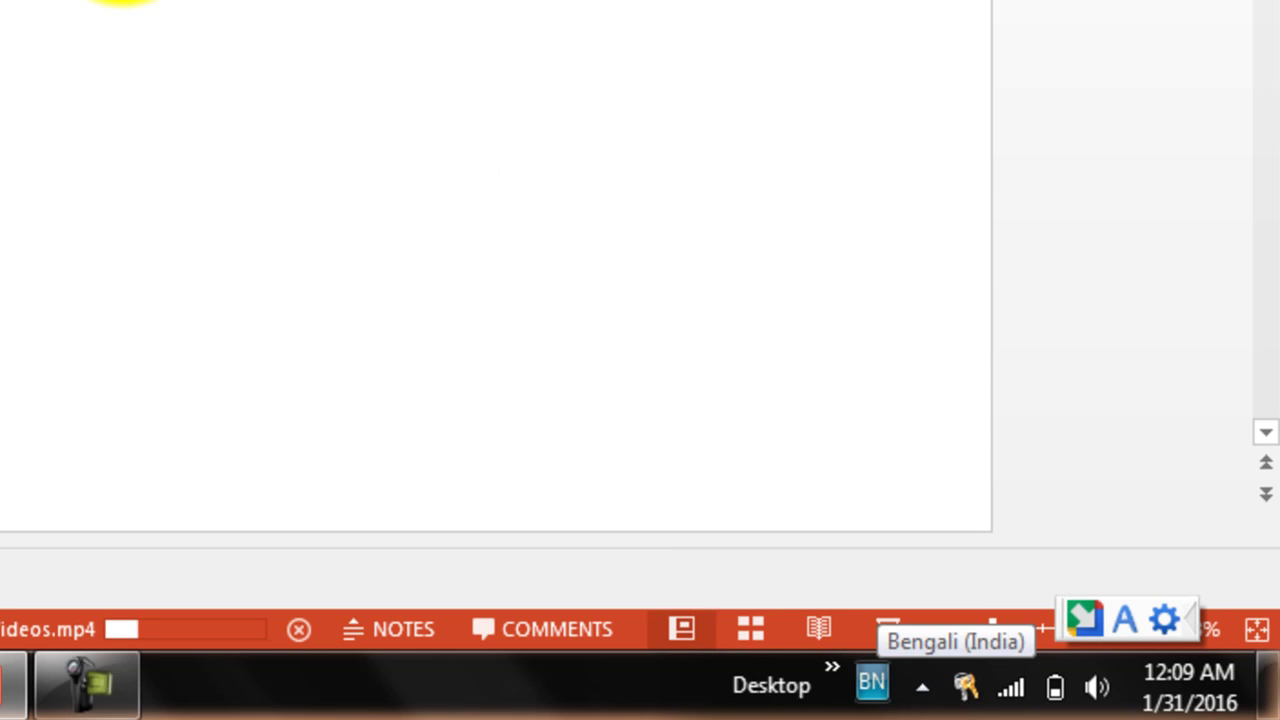
# Check the input language indicator, then launch Camtasia Studio from the Start menu
pyautogui.click(872, 683)
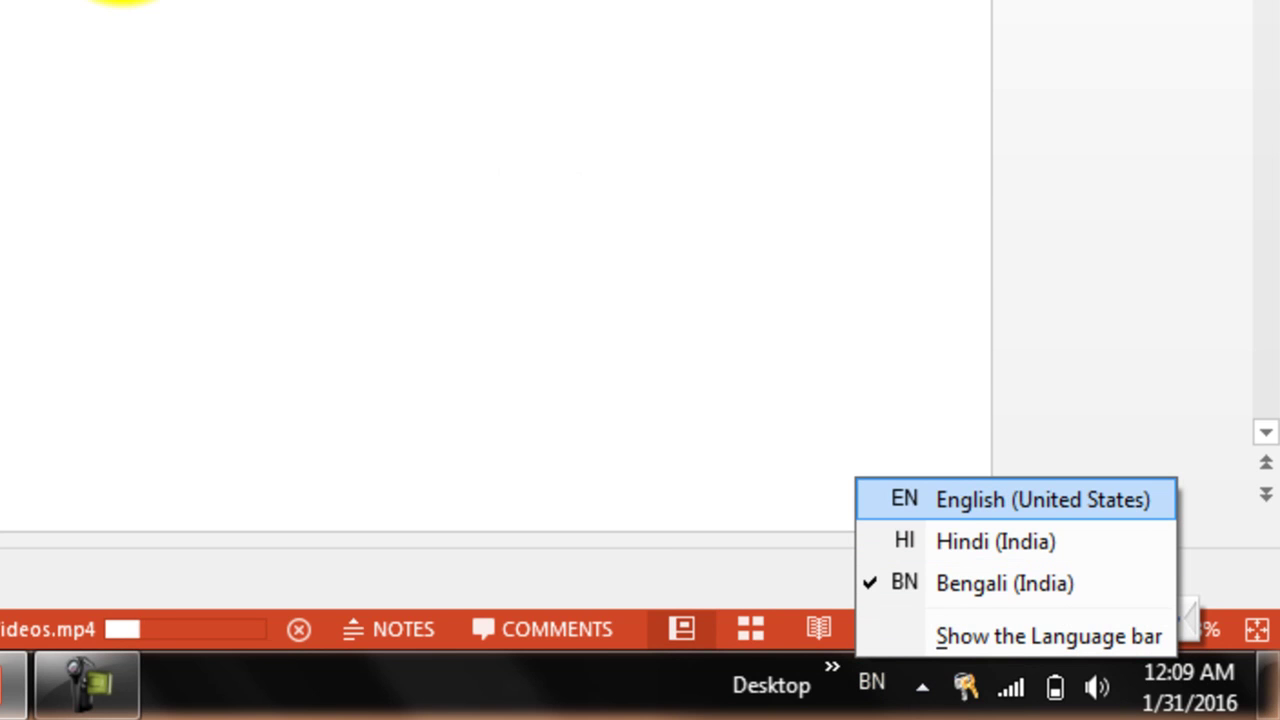
pyautogui.click(238, 2)
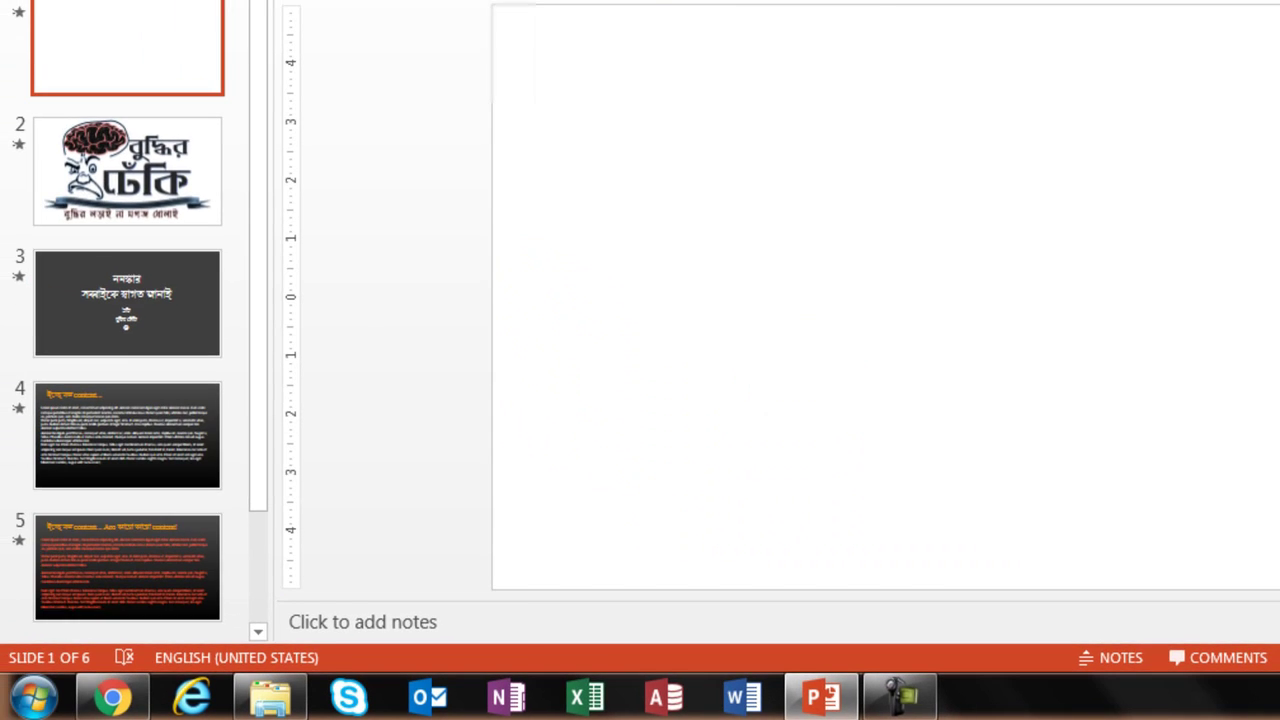
pyautogui.press('super')
pyautogui.press('Up')
pyautogui.press('Up')
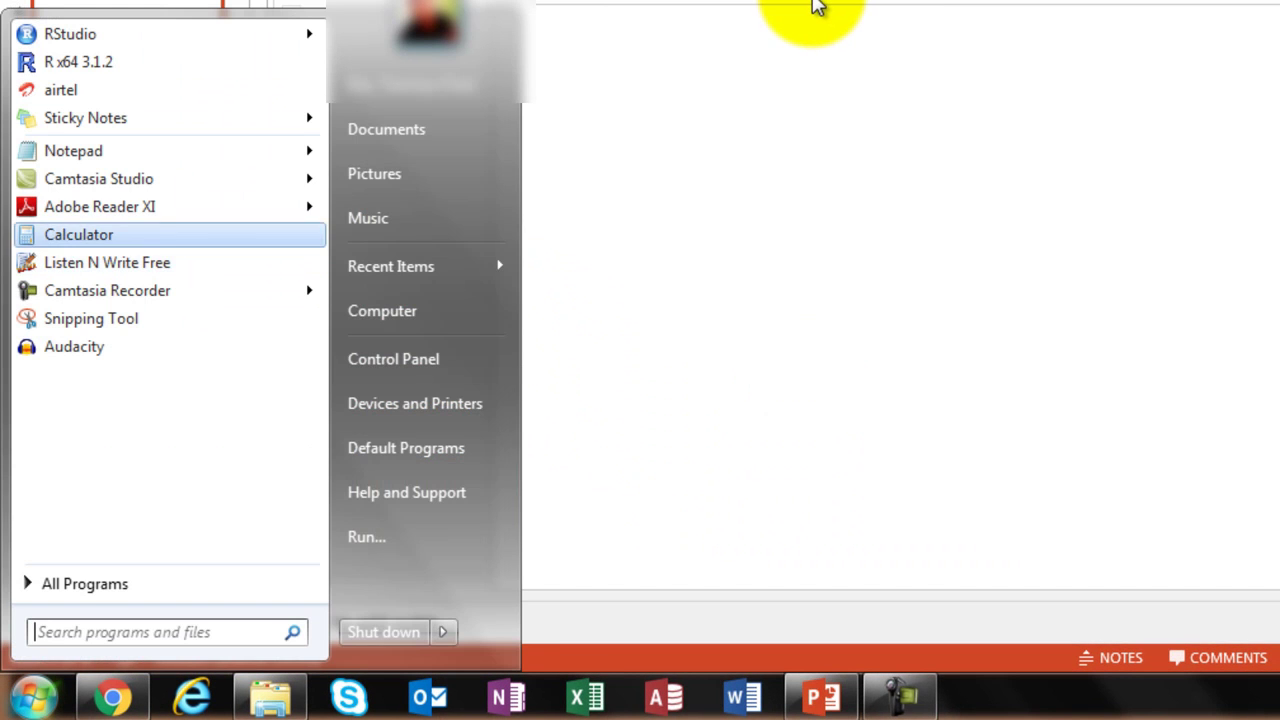
pyautogui.press('Up')
pyautogui.press('Up')
pyautogui.press('Return')
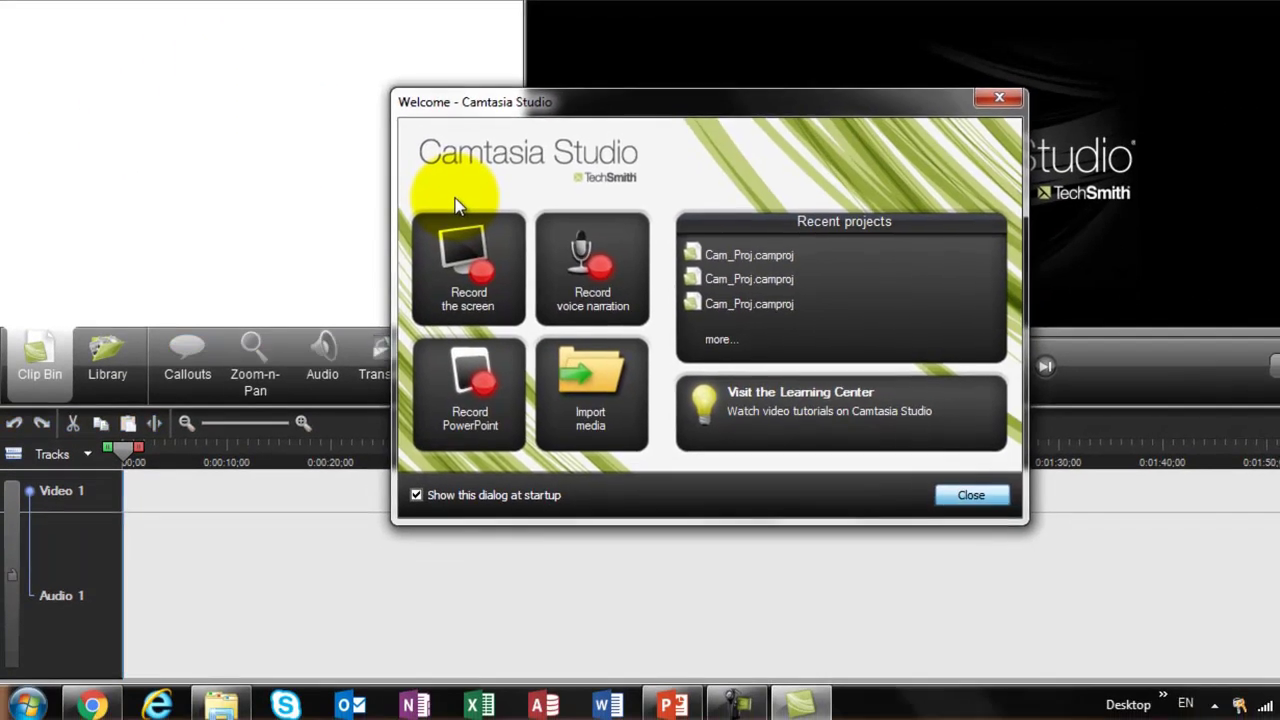
# Close the Welcome window and import the exported MP4 into the clip bin
pyautogui.press('Escape')
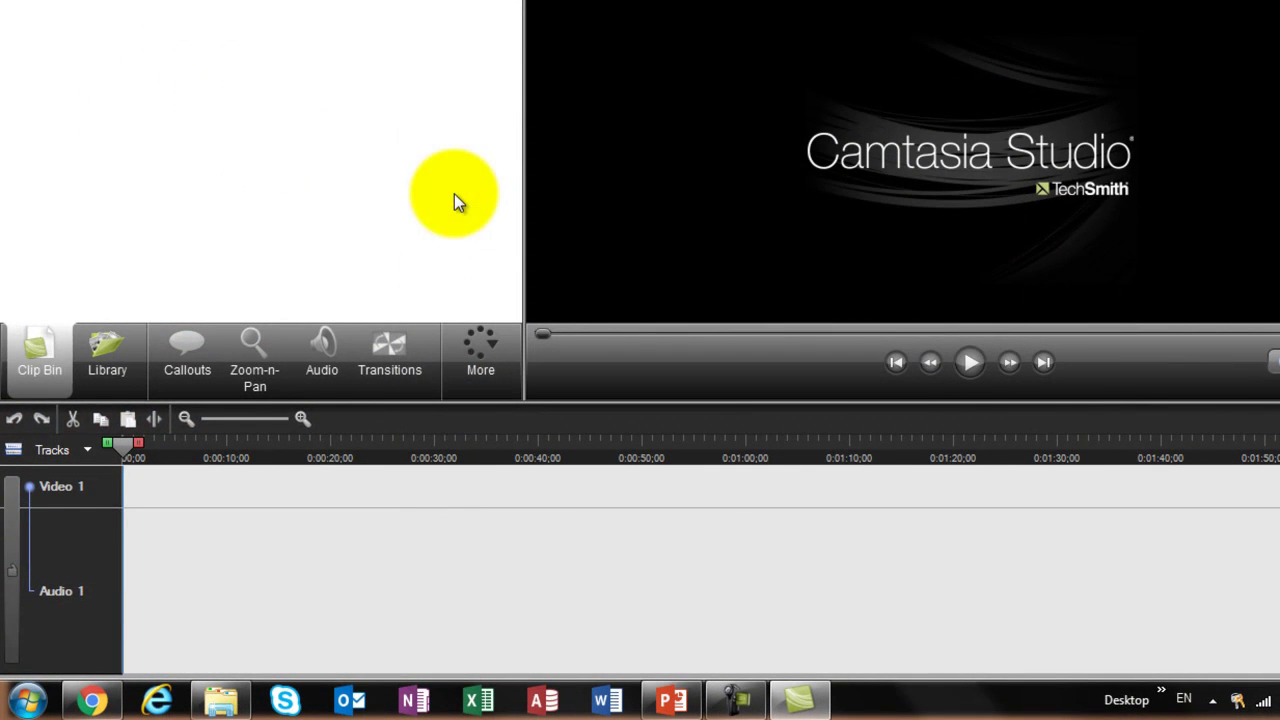
pyautogui.hotkey('alt', 'Tab')
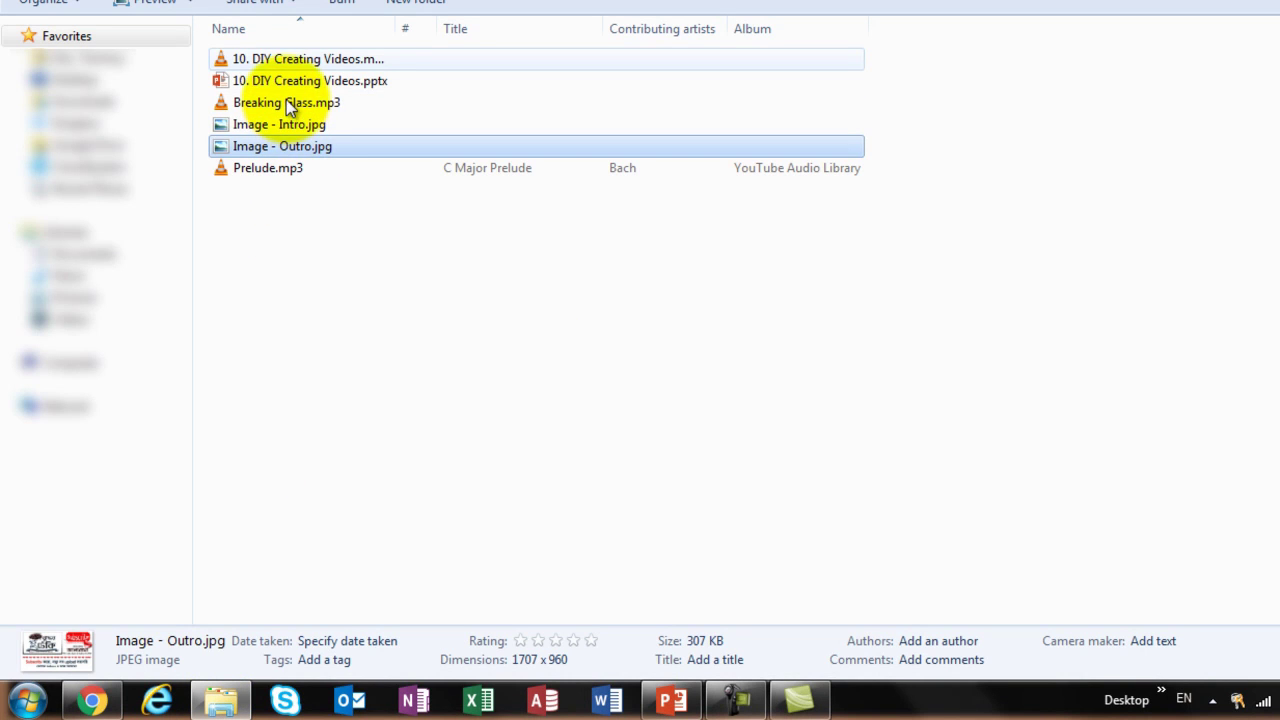
pyautogui.moveTo(300, 59)
pyautogui.mouseDown()
pyautogui.moveTo(640, 565)
pyautogui.moveTo(152, 591)
pyautogui.moveTo(200, 50)
pyautogui.moveTo(228, 66)
pyautogui.mouseUp()
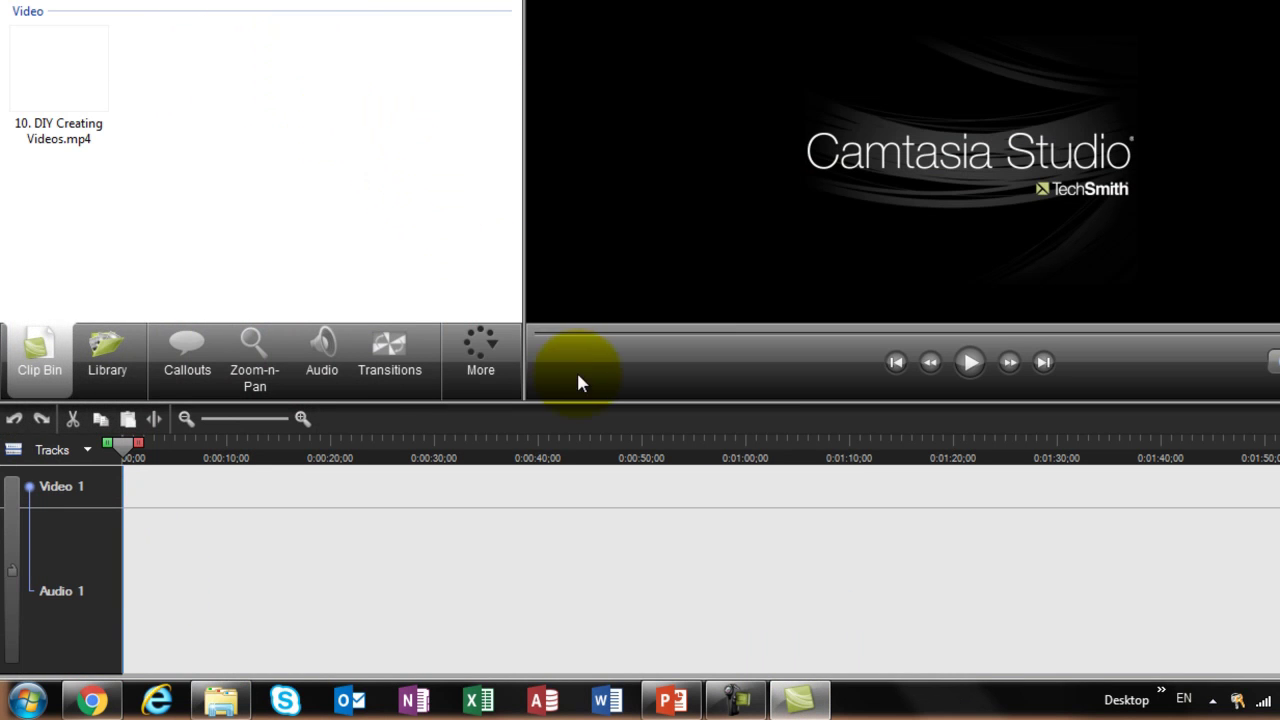
# Import Breaking Glass.mp3 and Prelude.mp3 into the clip bin
pyautogui.hotkey('alt', 'Tab')
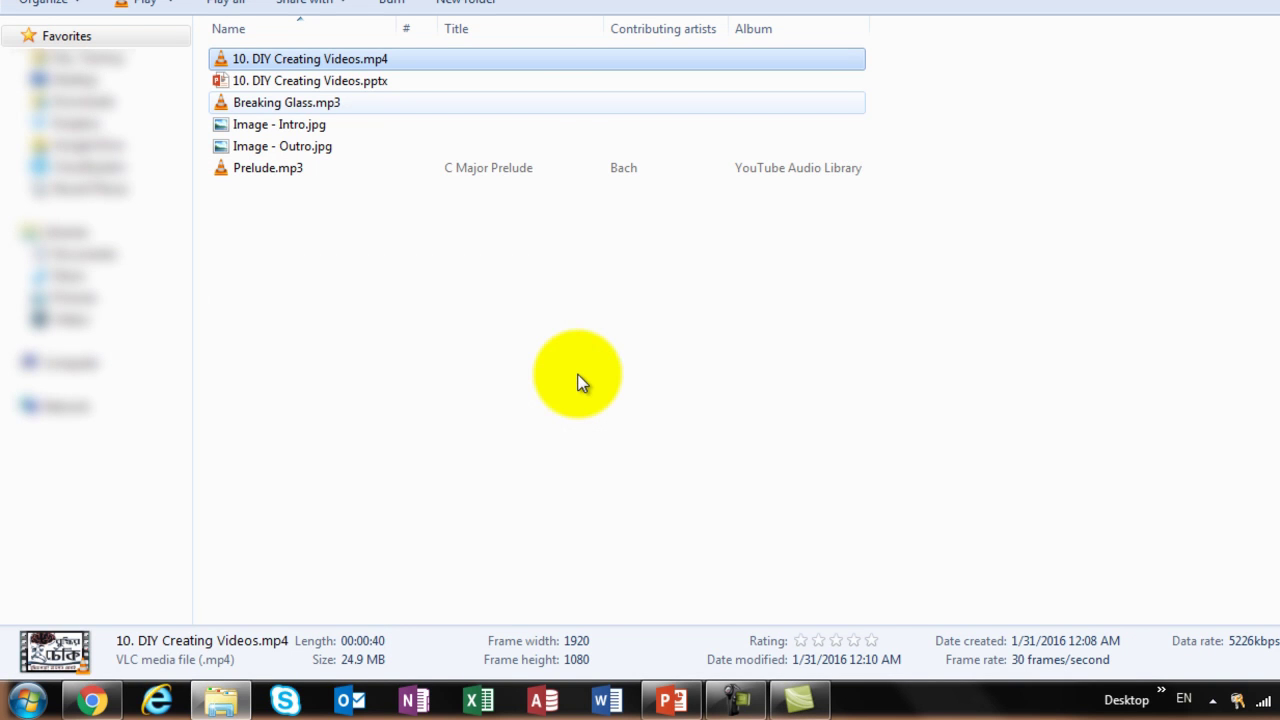
pyautogui.click(286, 102)
pyautogui.keyDown('ctrl'); pyautogui.click(307, 167); pyautogui.keyUp('ctrl')
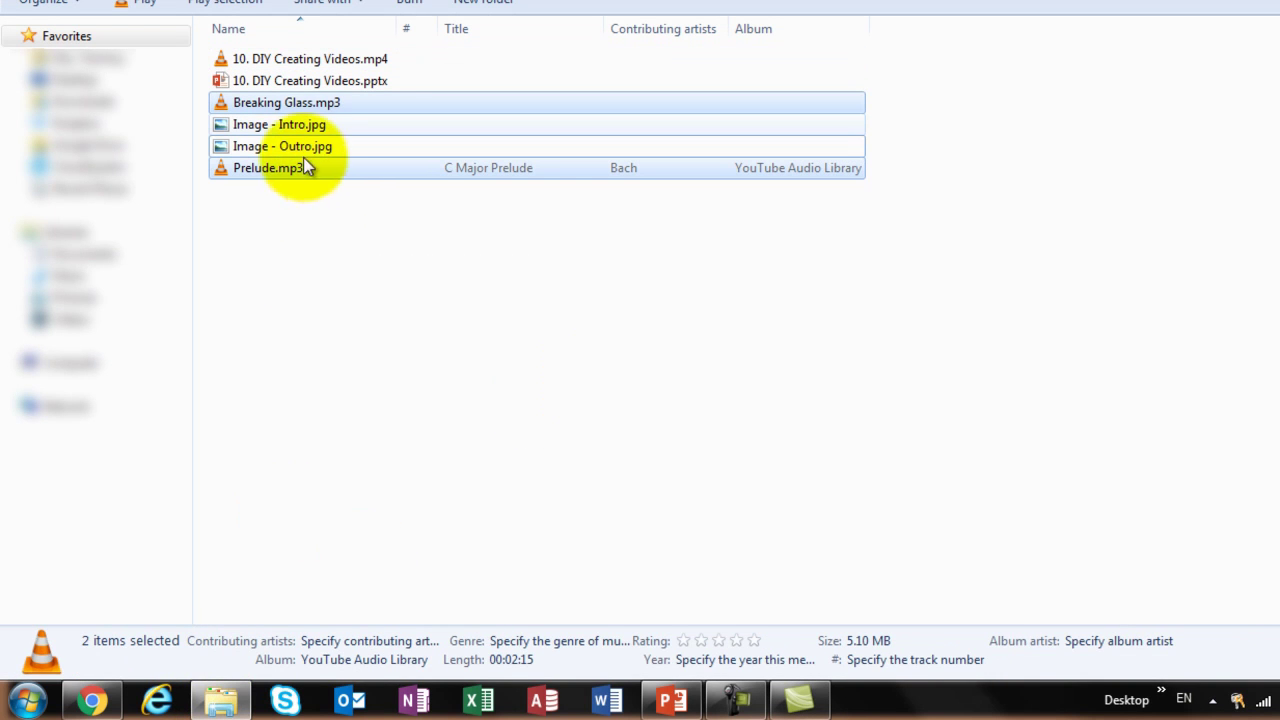
pyautogui.moveTo(307, 167)
pyautogui.mouseDown()
pyautogui.moveTo(618, 602)
pyautogui.moveTo(668, 703)
pyautogui.mouseUp()
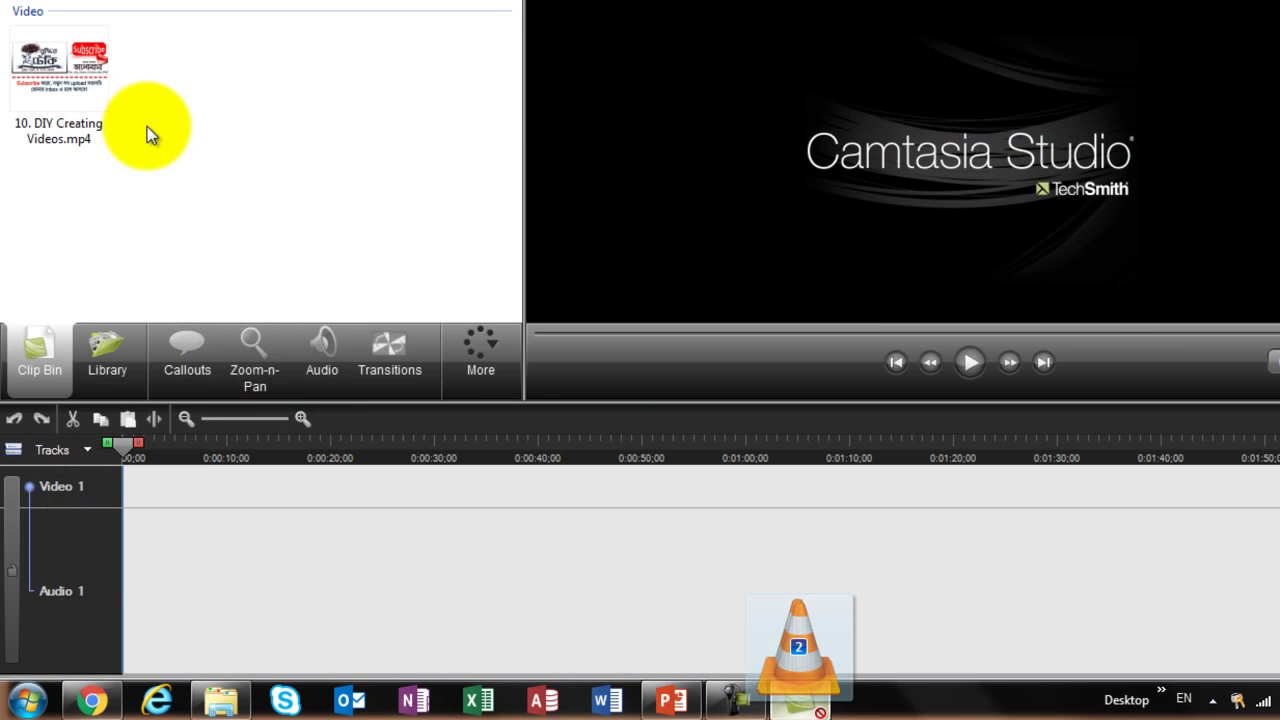
pyautogui.moveTo(800, 700); pyautogui.dragTo(147, 126)
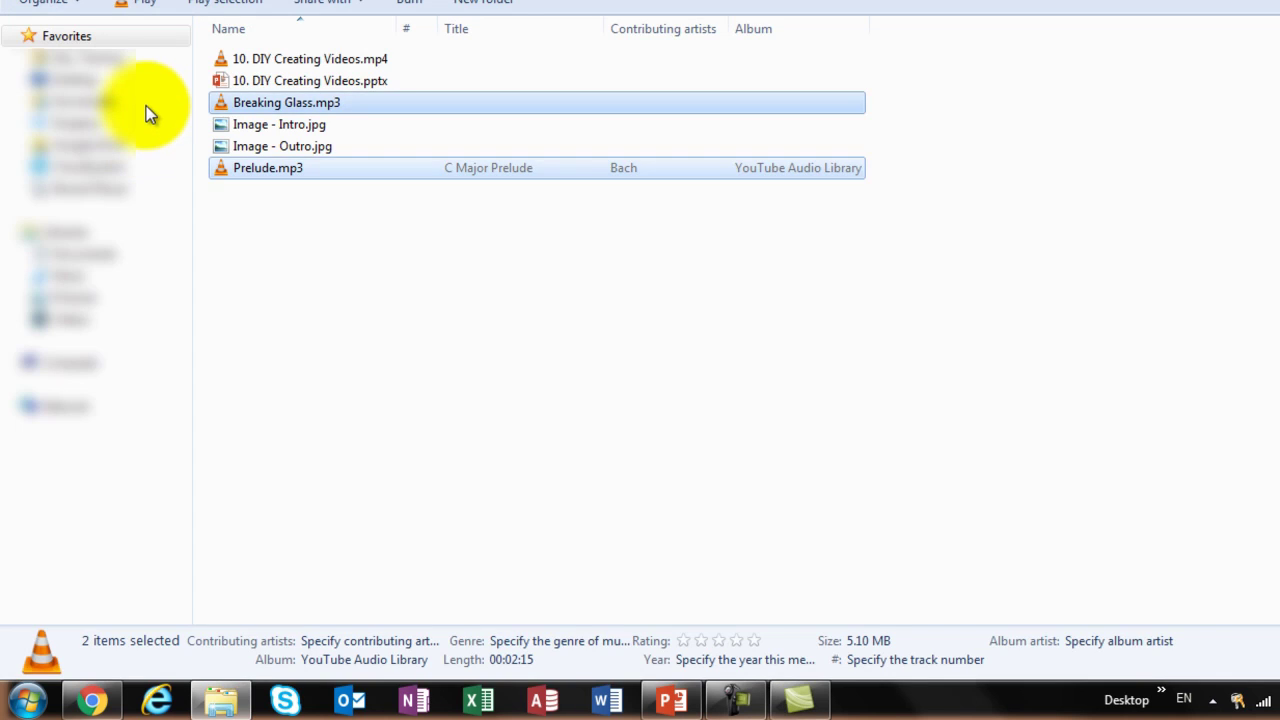
# Import Fader.JPG into the clip bin and place the MP4 on the Video 1 track
pyautogui.moveTo(259, 124); pyautogui.dragTo(790, 700)
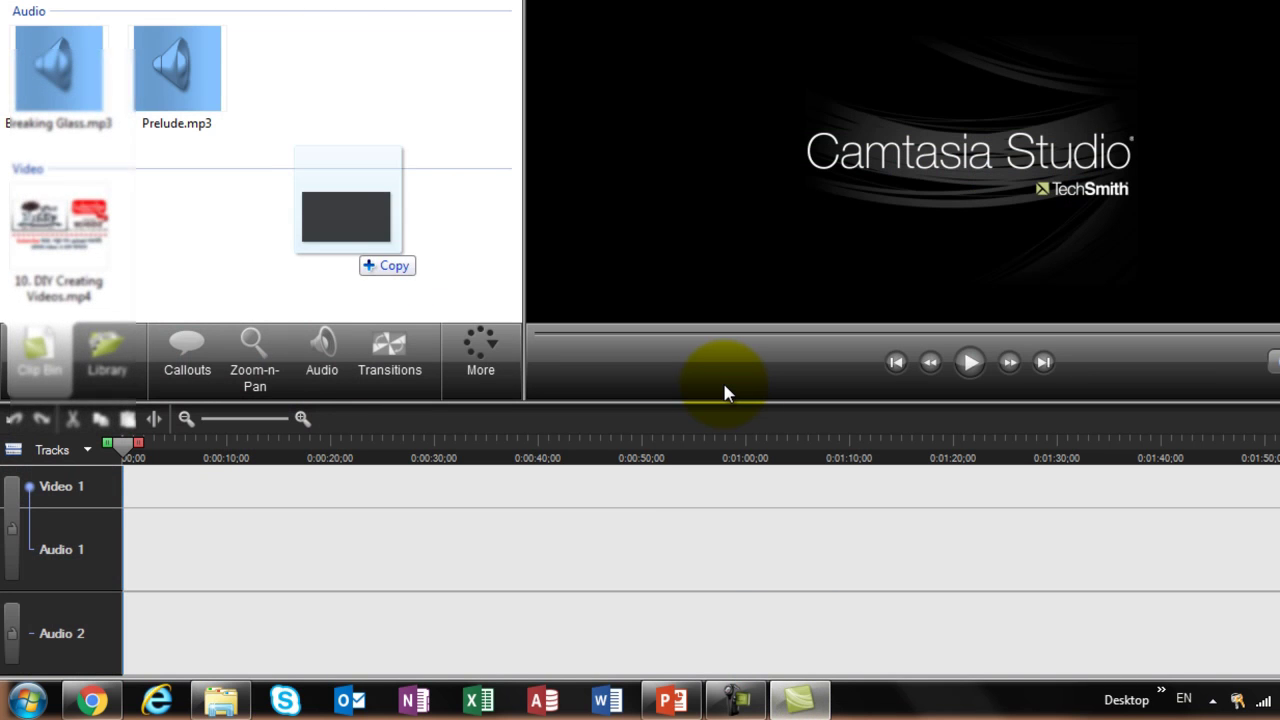
pyautogui.moveTo(790, 700); pyautogui.dragTo(347, 220)
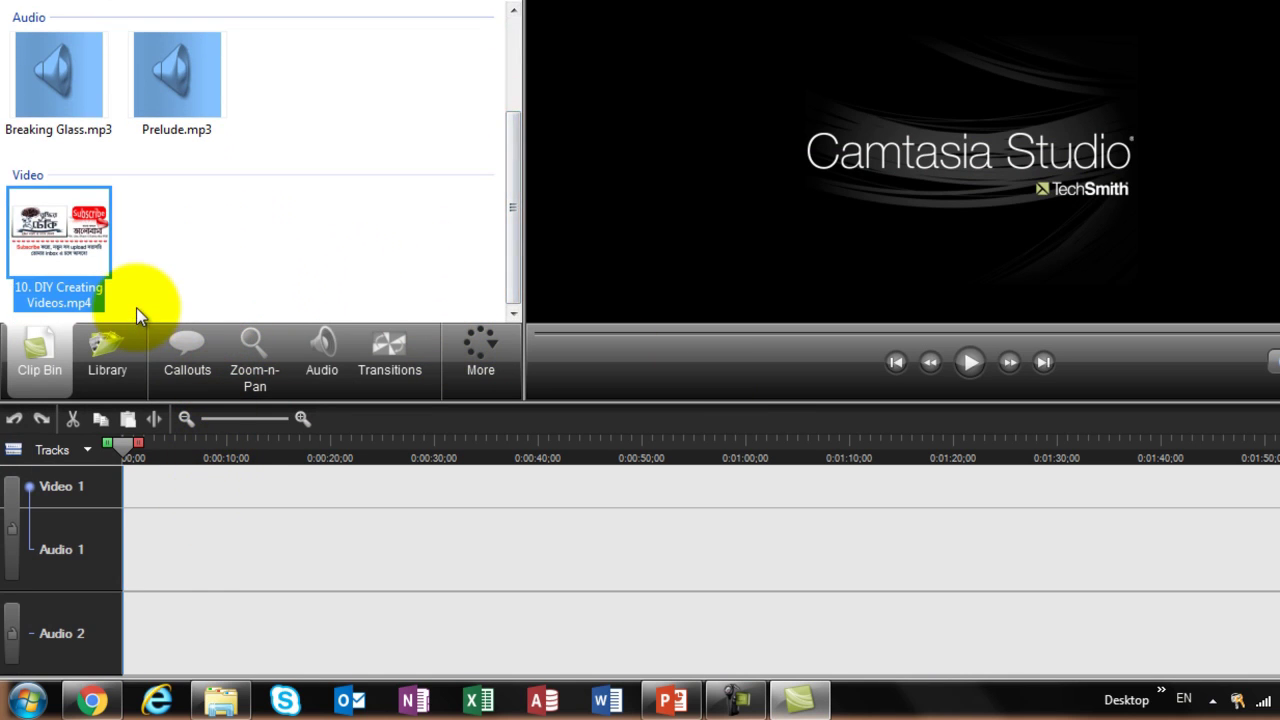
pyautogui.moveTo(138, 312); pyautogui.dragTo(420, 2)
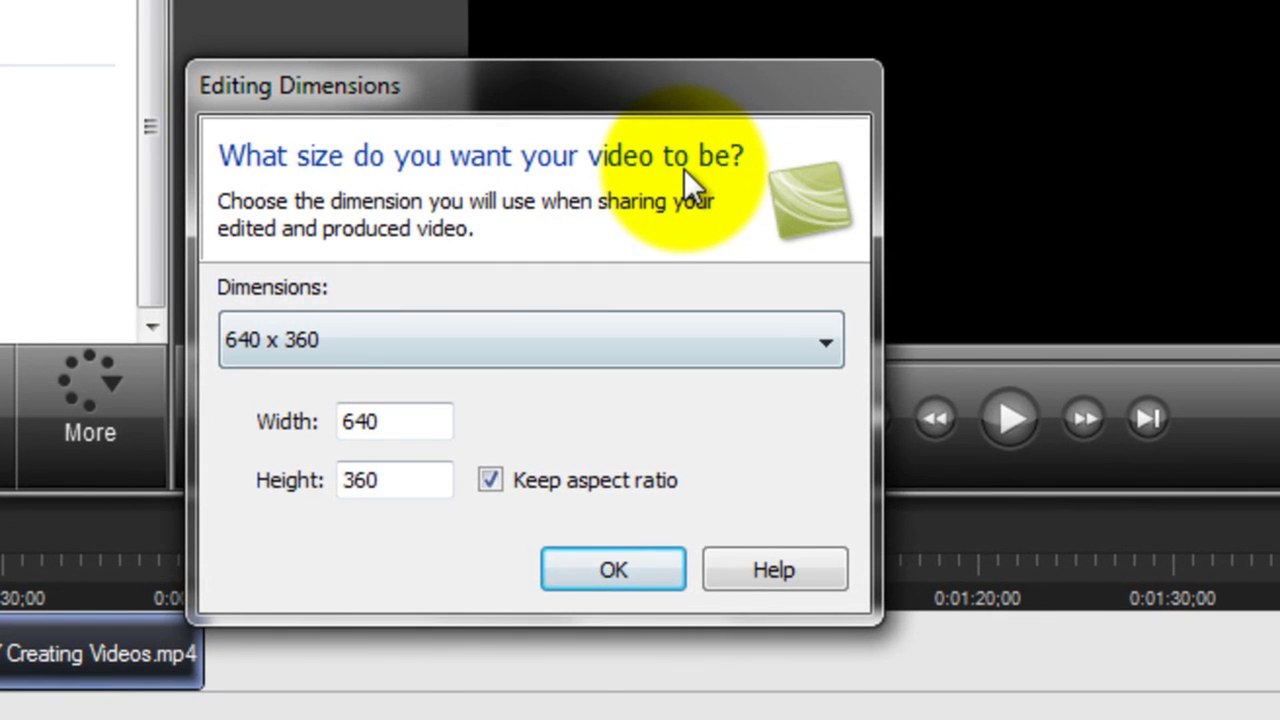
# Choose the 1280 x 720 preset from the Editing Dimensions dropdown and confirm it
pyautogui.hotkey('alt', 'Down')
pyautogui.press('Down')
pyautogui.press('Down')
pyautogui.press('Down')
pyautogui.press('Down')
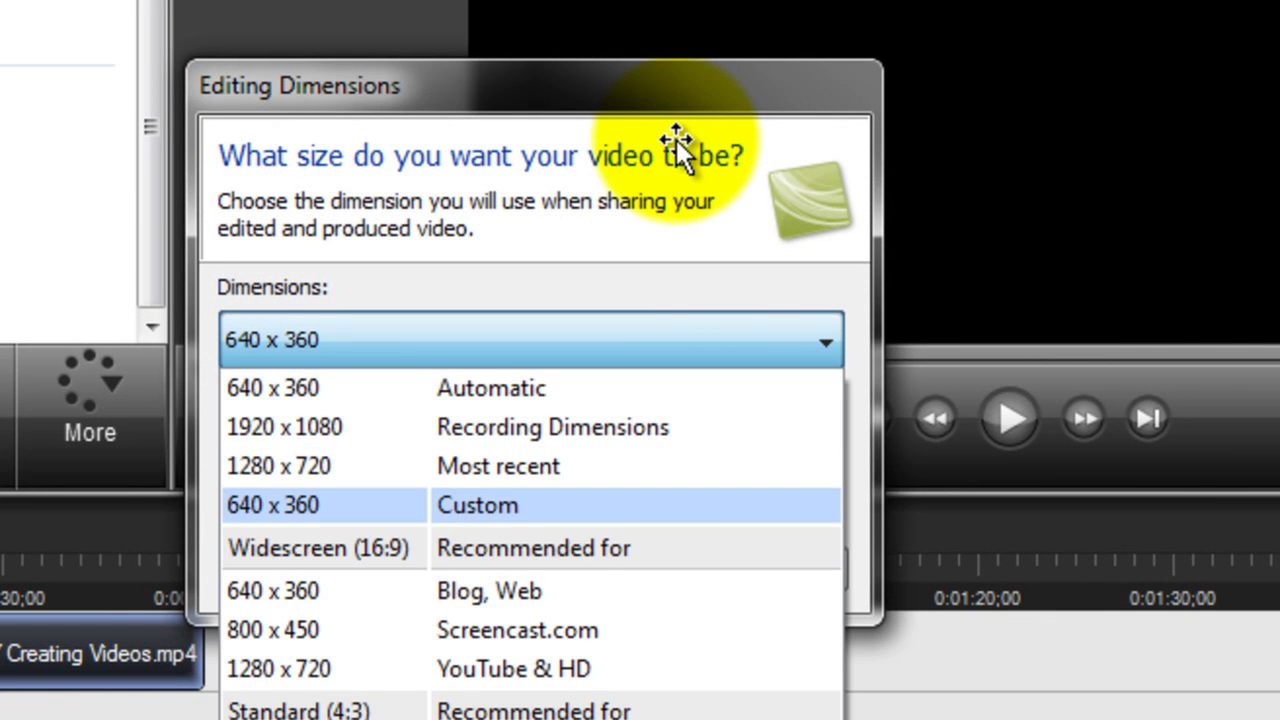
pyautogui.press('Down')
pyautogui.press('Down')
pyautogui.press('Down')
pyautogui.press('Return')
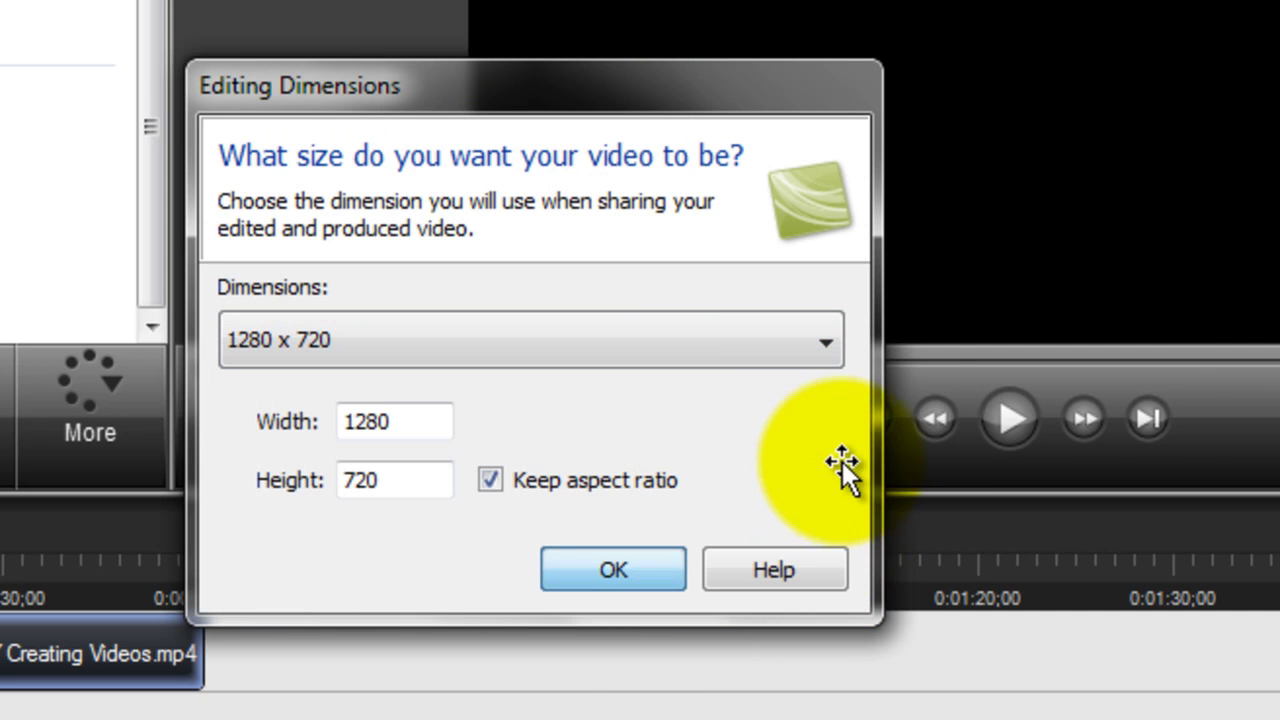
pyautogui.press('Return')
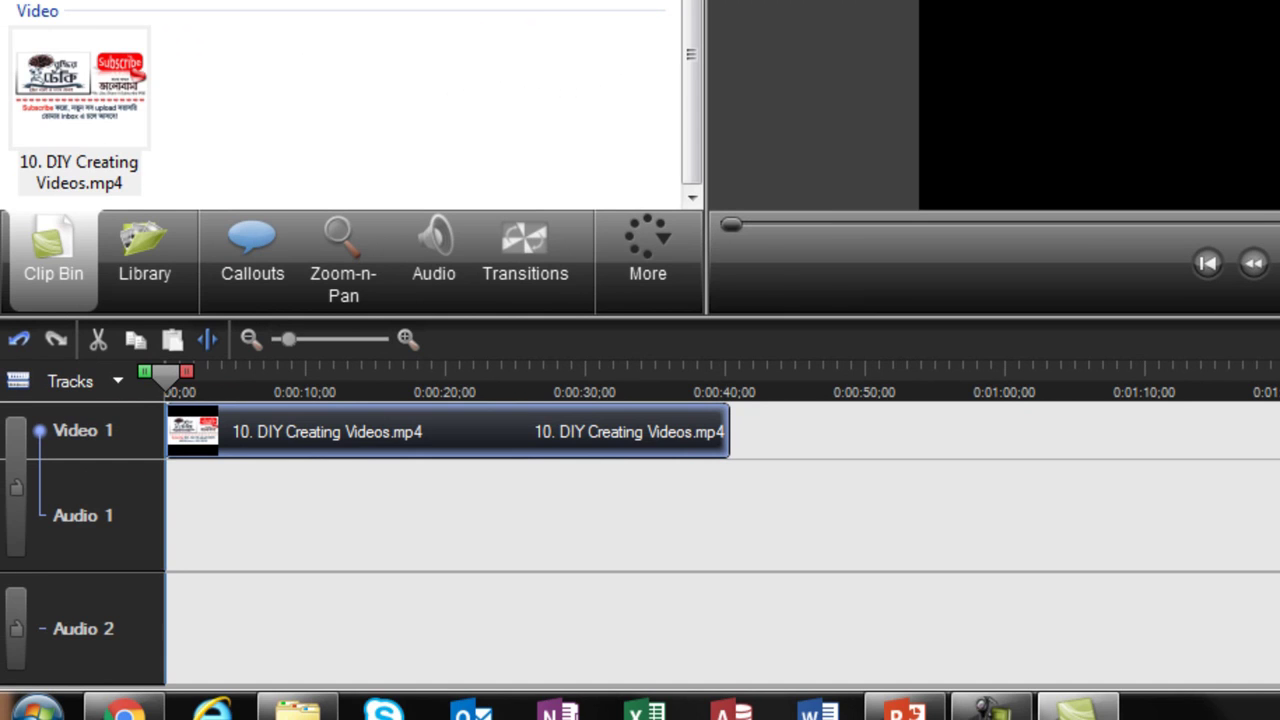
# Break the link between Audio 1 and Video 1 and confirm the permanent unlink
pyautogui.click(684, 397)
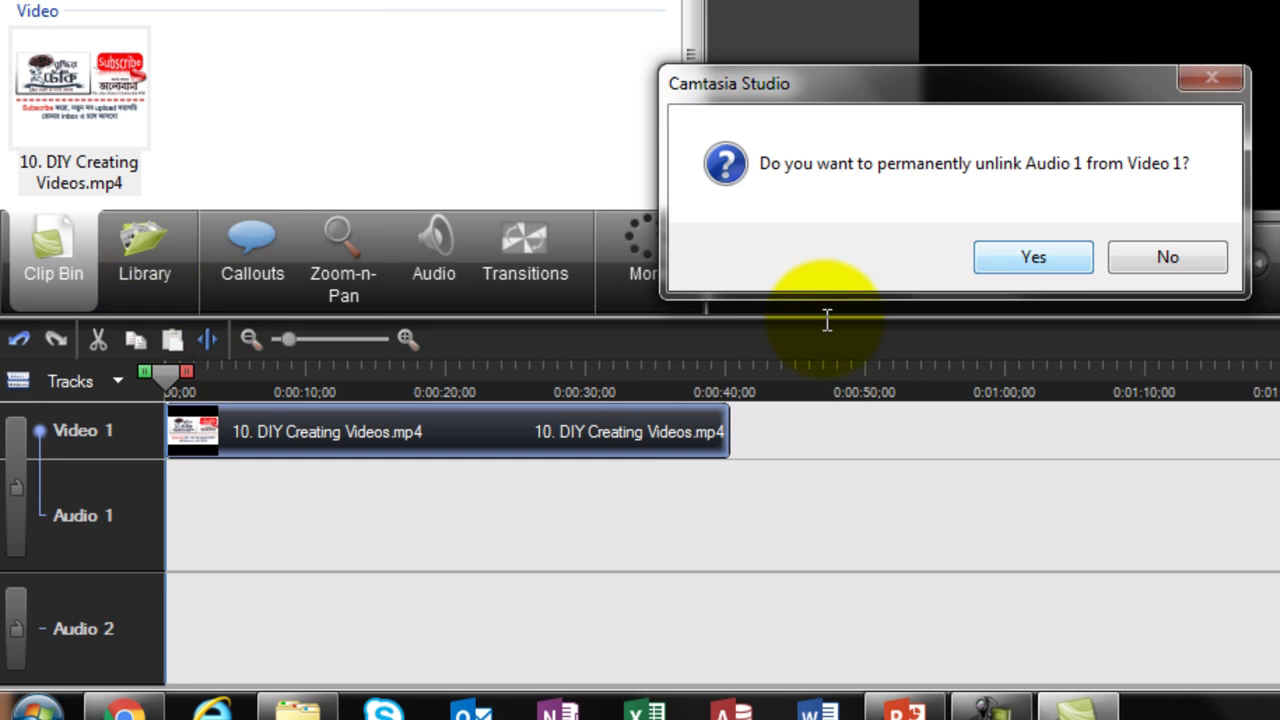
pyautogui.press('Return')
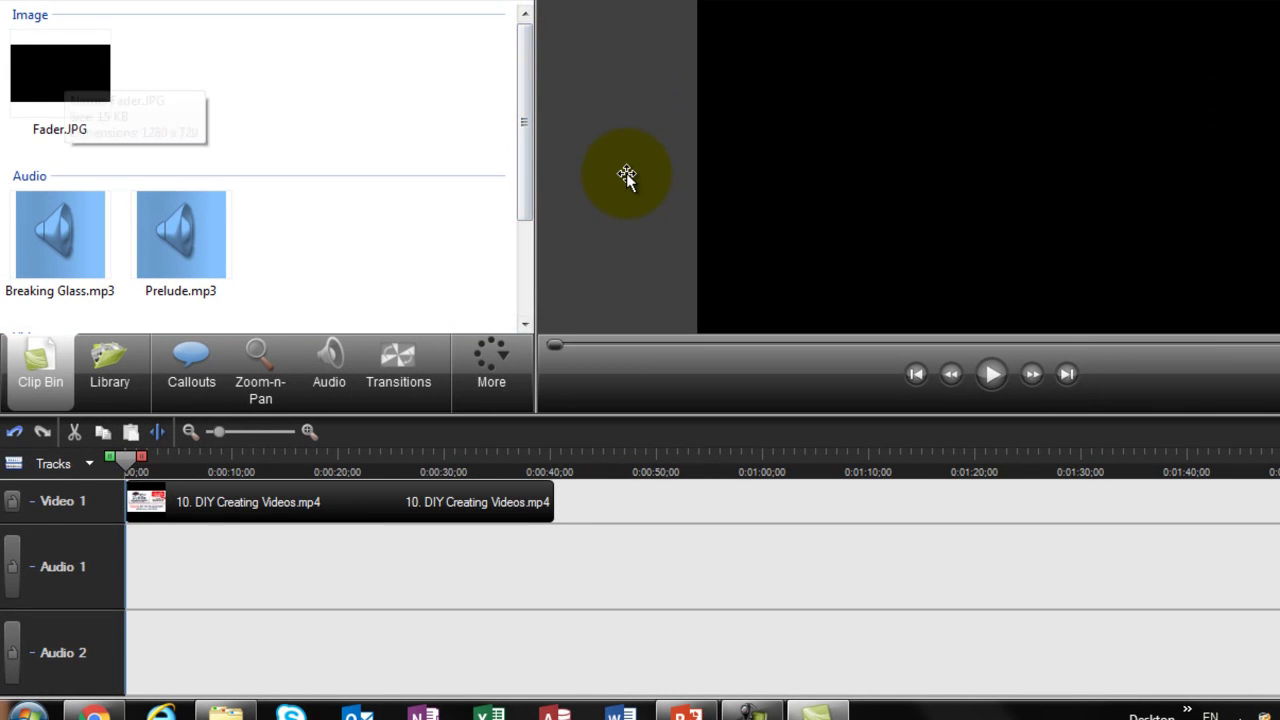
# Place black Fader.JPG clips before and after the video on Video 1
pyautogui.moveTo(626, 173); pyautogui.dragTo(626, 175)
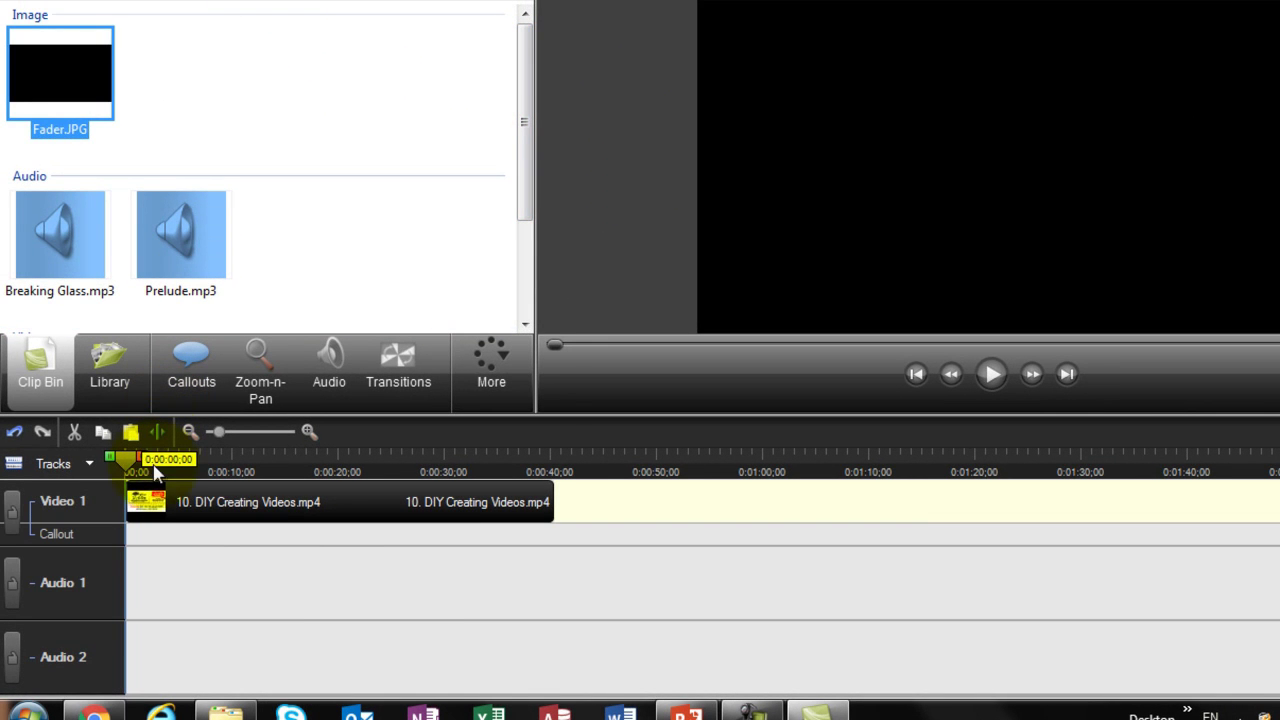
pyautogui.moveTo(155, 473); pyautogui.dragTo(140, 490)
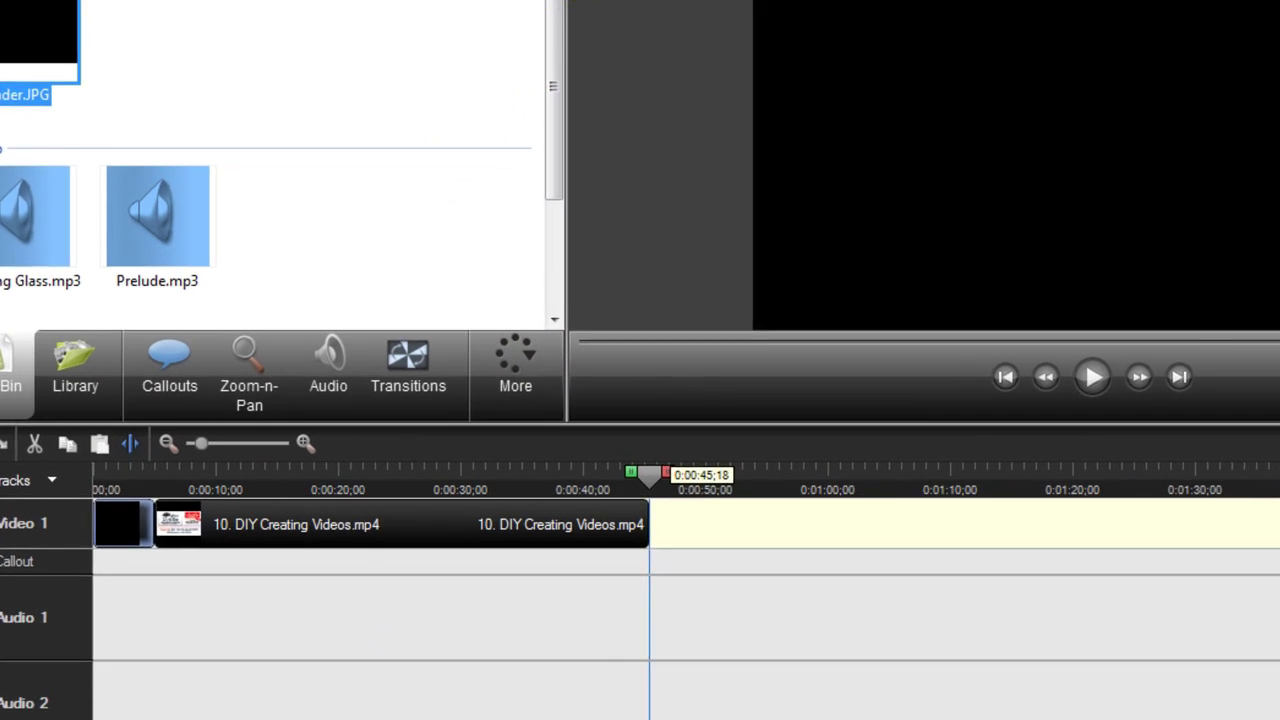
pyautogui.moveTo(482, 176); pyautogui.dragTo(625, 502)
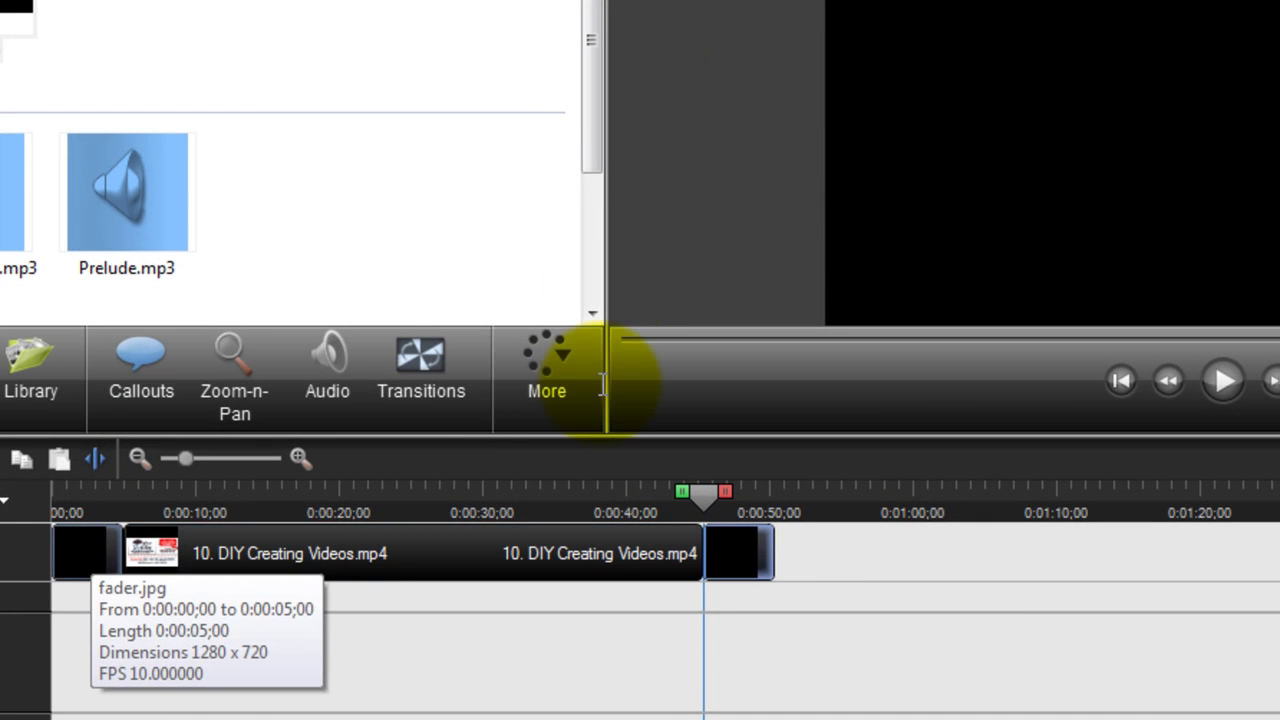
# Set the image duration of both fader clips to 0.1 seconds
pyautogui.rightClick(88, 550)
pyautogui.click(204, 163)
pyautogui.write('0.1')
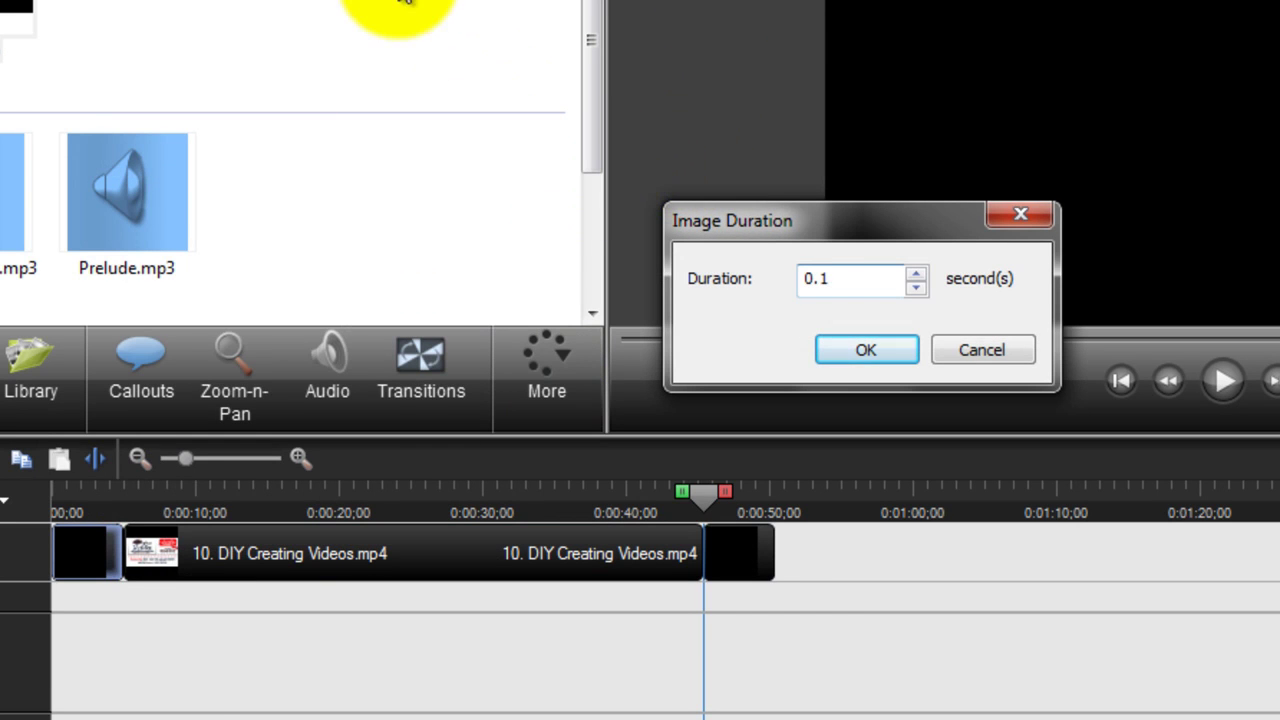
pyautogui.press('Return')
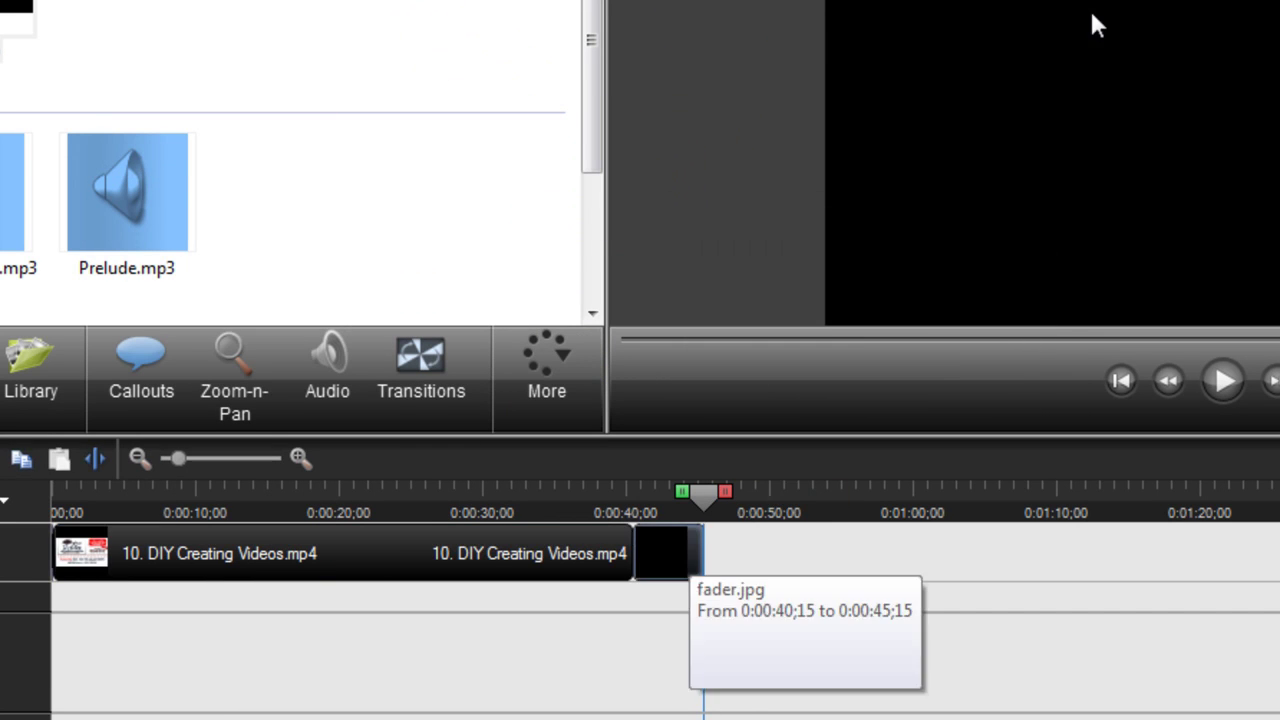
pyautogui.rightClick(678, 555)
pyautogui.press('Up')
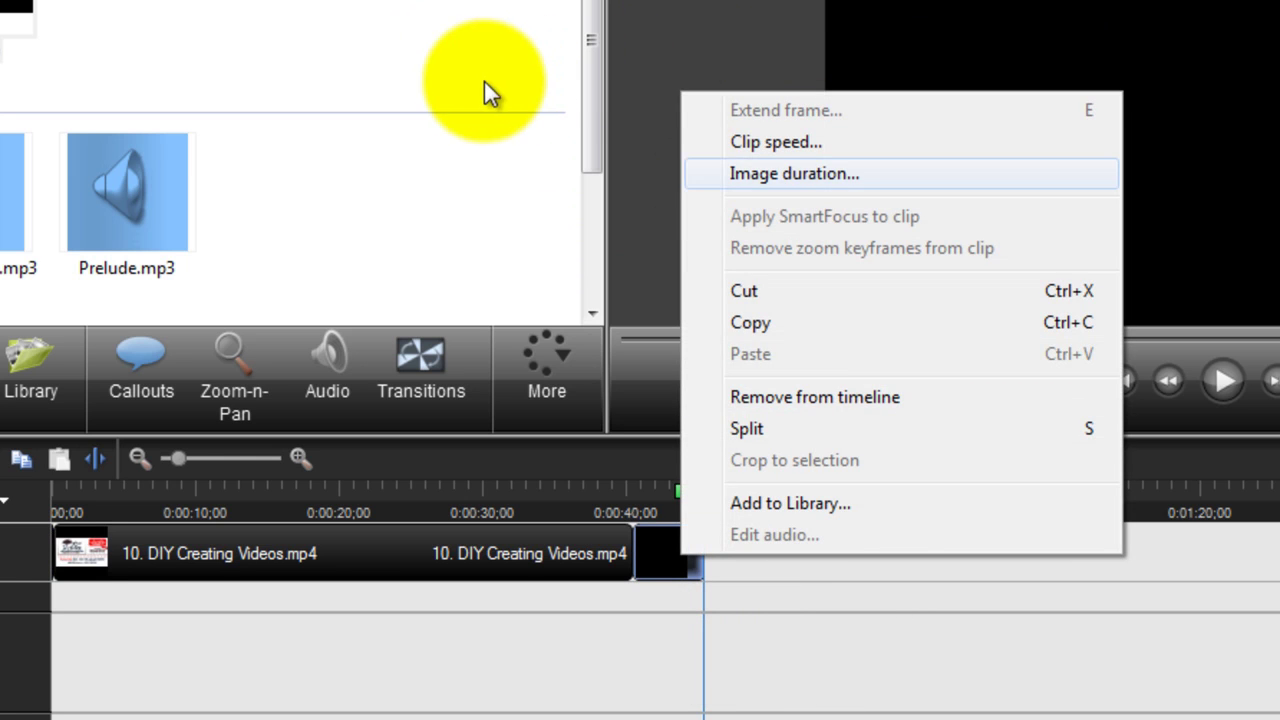
pyautogui.press('Return')
pyautogui.write('0.1')
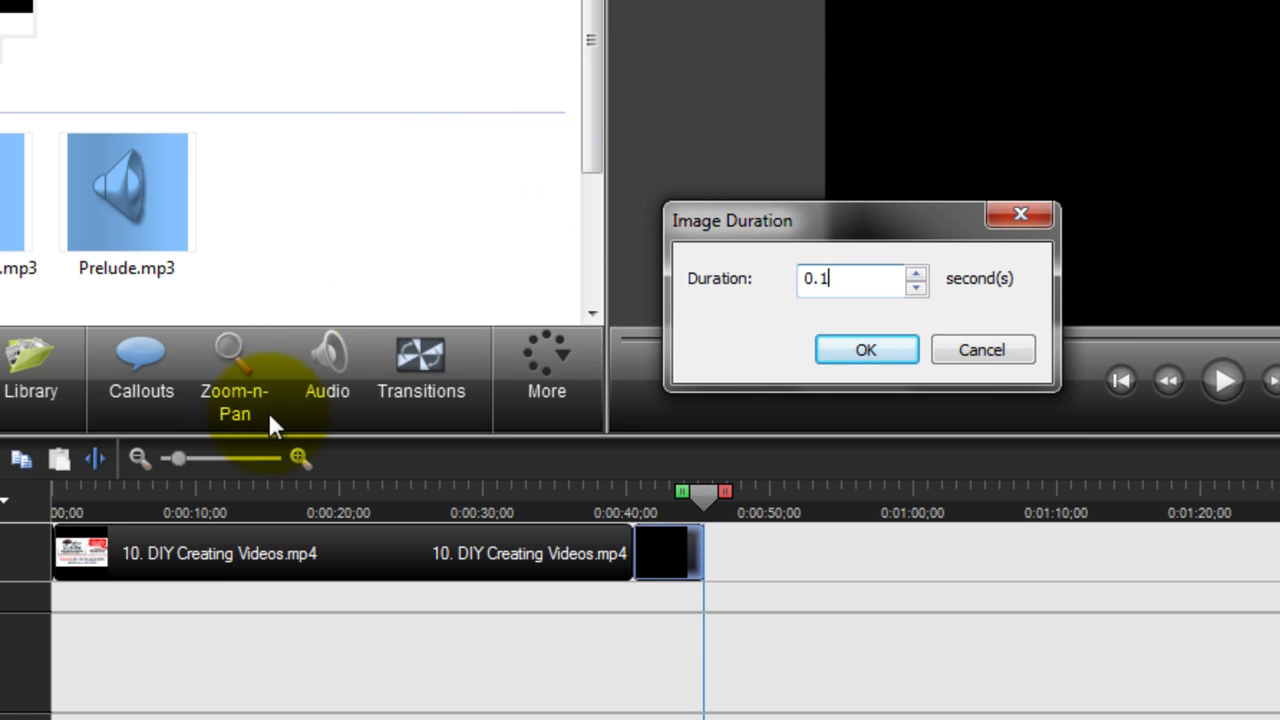
pyautogui.press('Return')
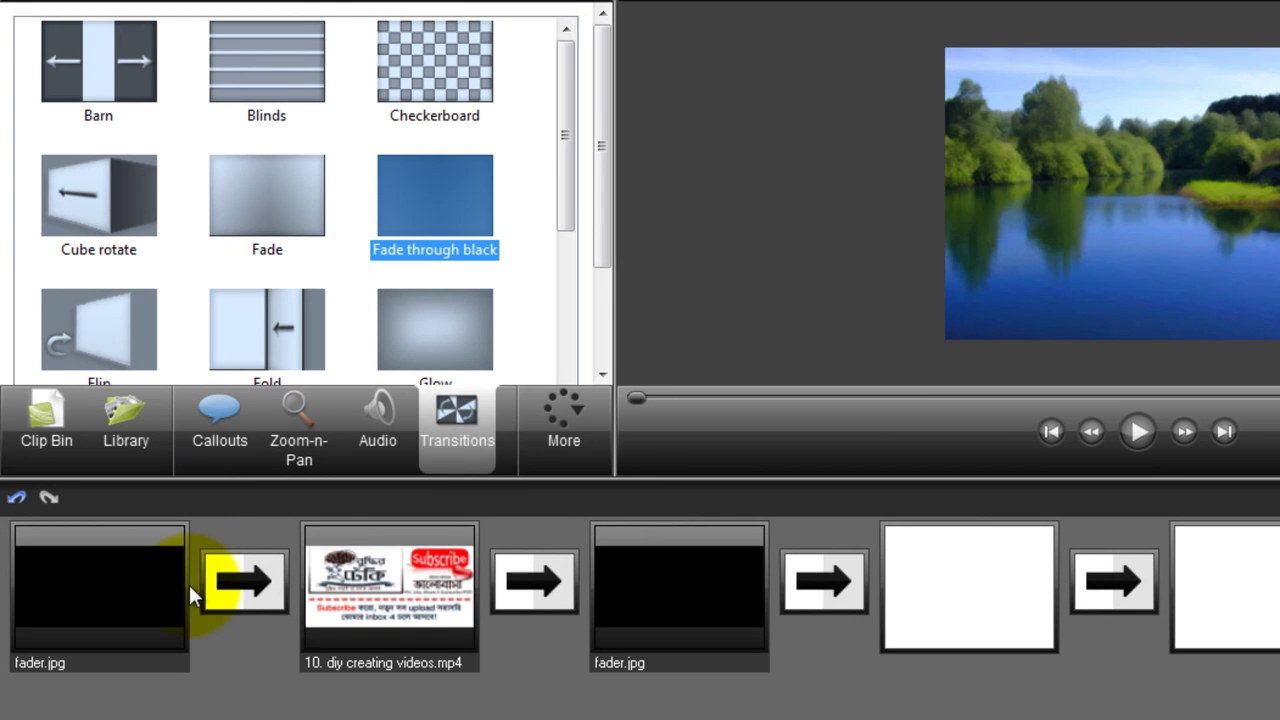
# Add a Fade through black transition next to the fader, then return to the timeline
pyautogui.moveTo(181, 661); pyautogui.dragTo(244, 582)
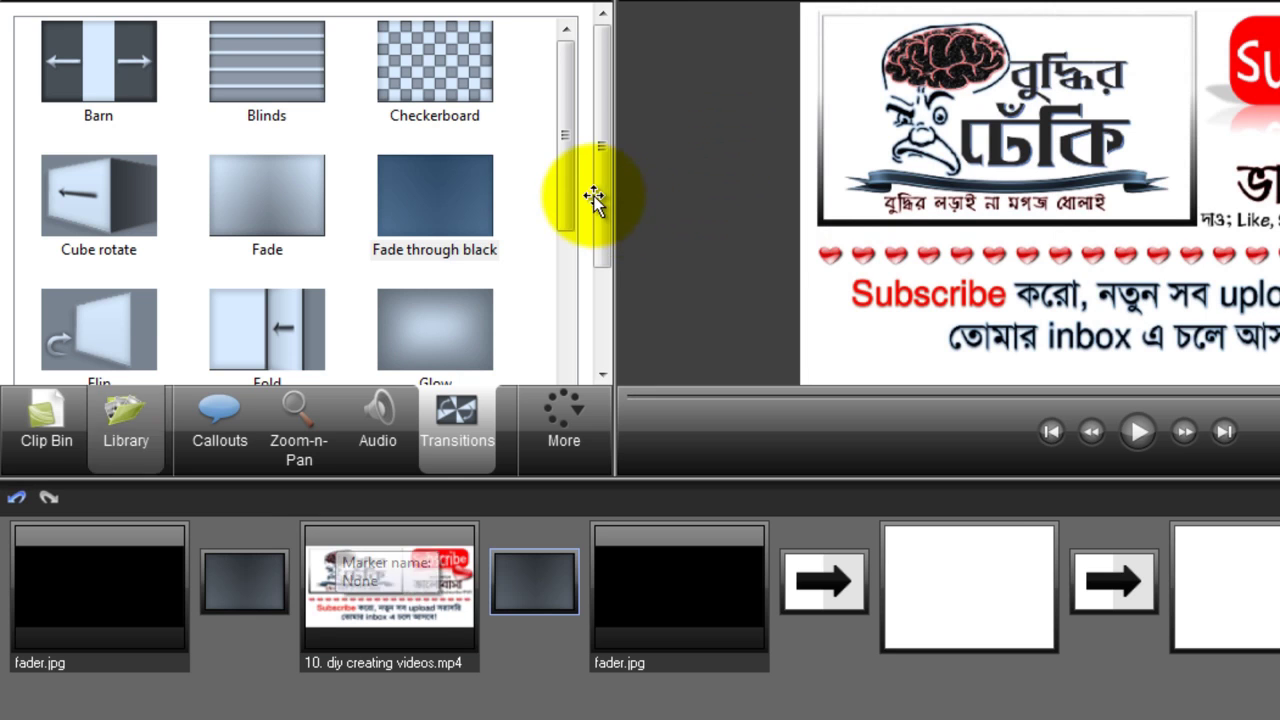
pyautogui.hotkey('ctrl', 'b')
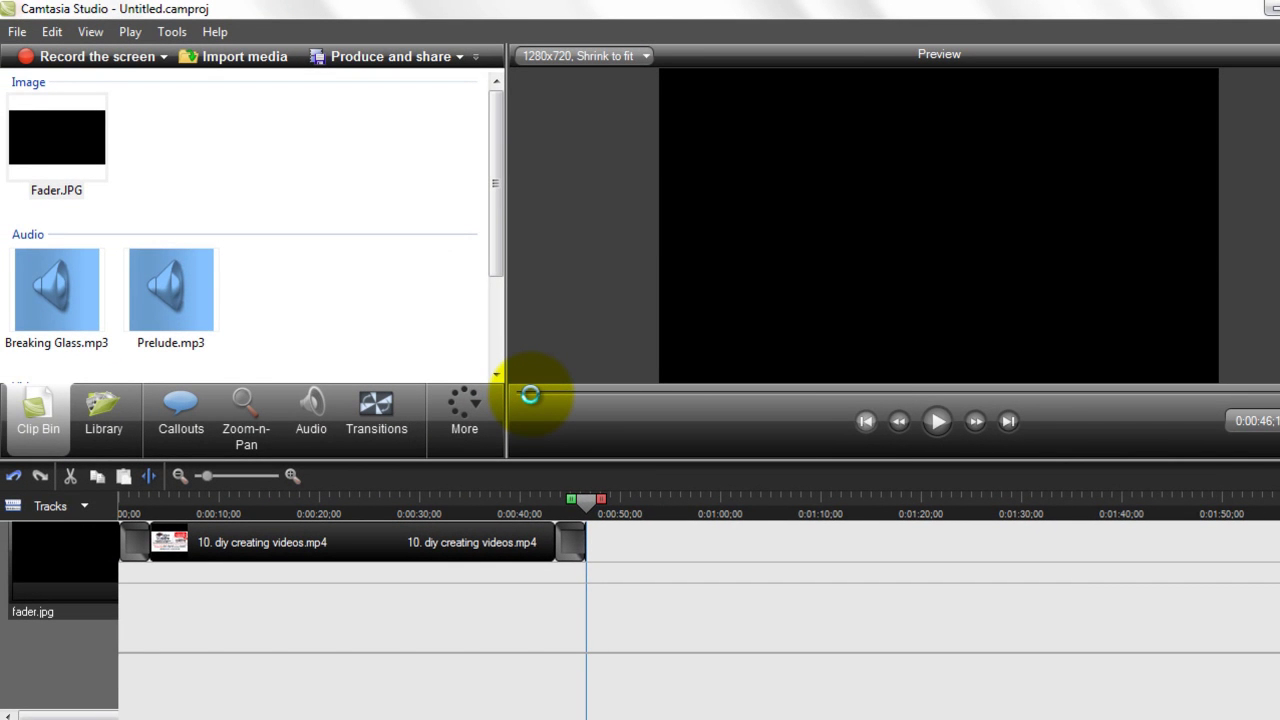
# From the timeline start, zoomed in one step, add Prelude.mp3 to Audio 1
pyautogui.hotkey('ctrl', 'Home')
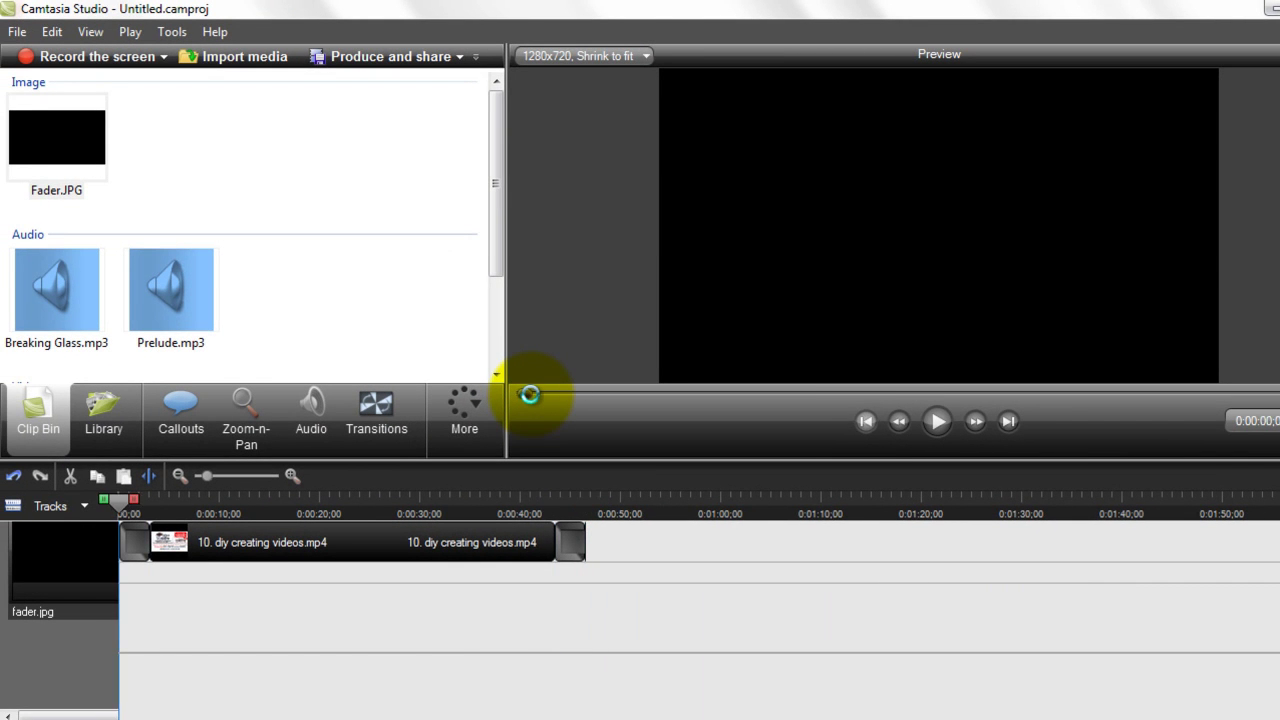
pyautogui.hotkey('ctrl', '+')
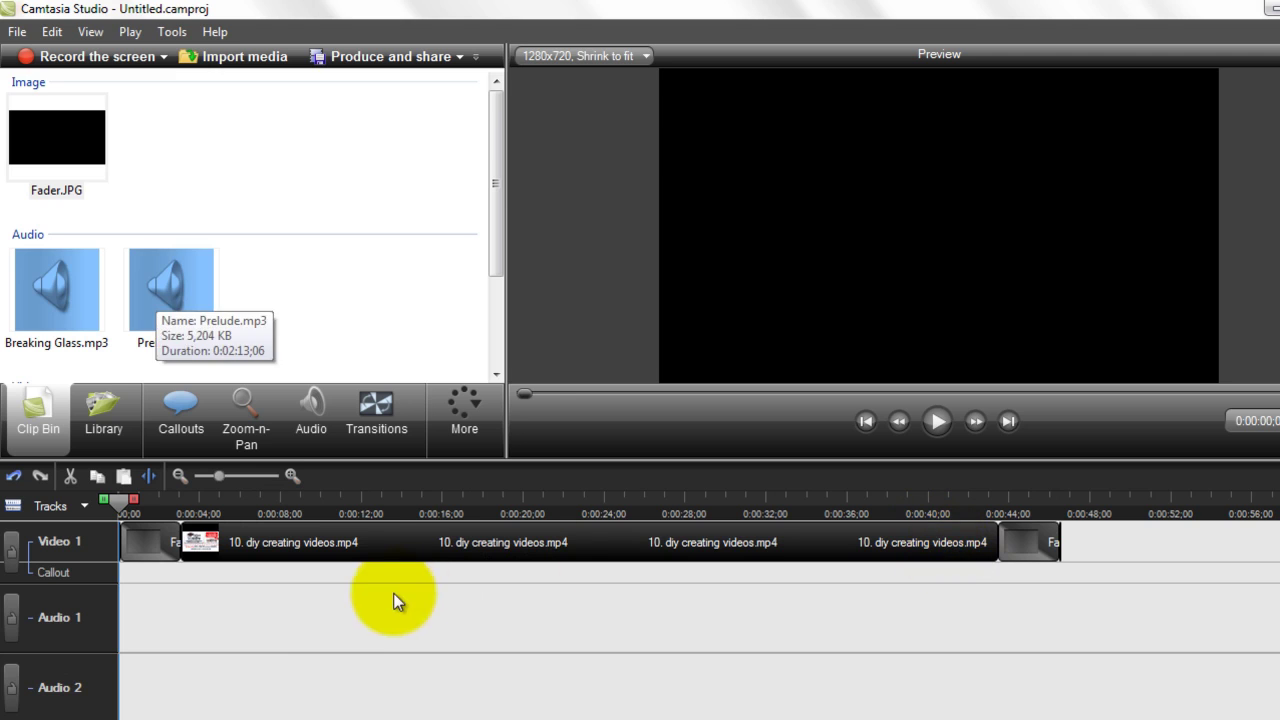
pyautogui.click(170, 290)
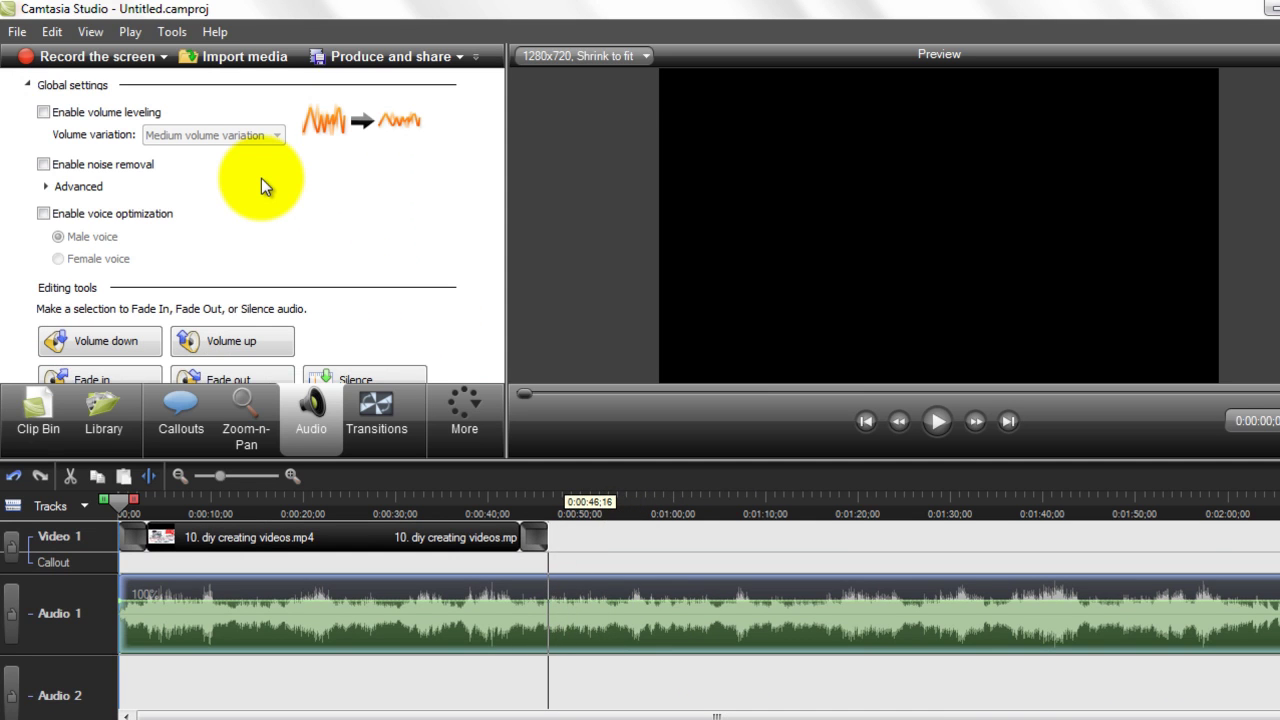
# Split Prelude.mp3 where the video ends and delete the music past that point
pyautogui.hotkey('ctrl', '=')
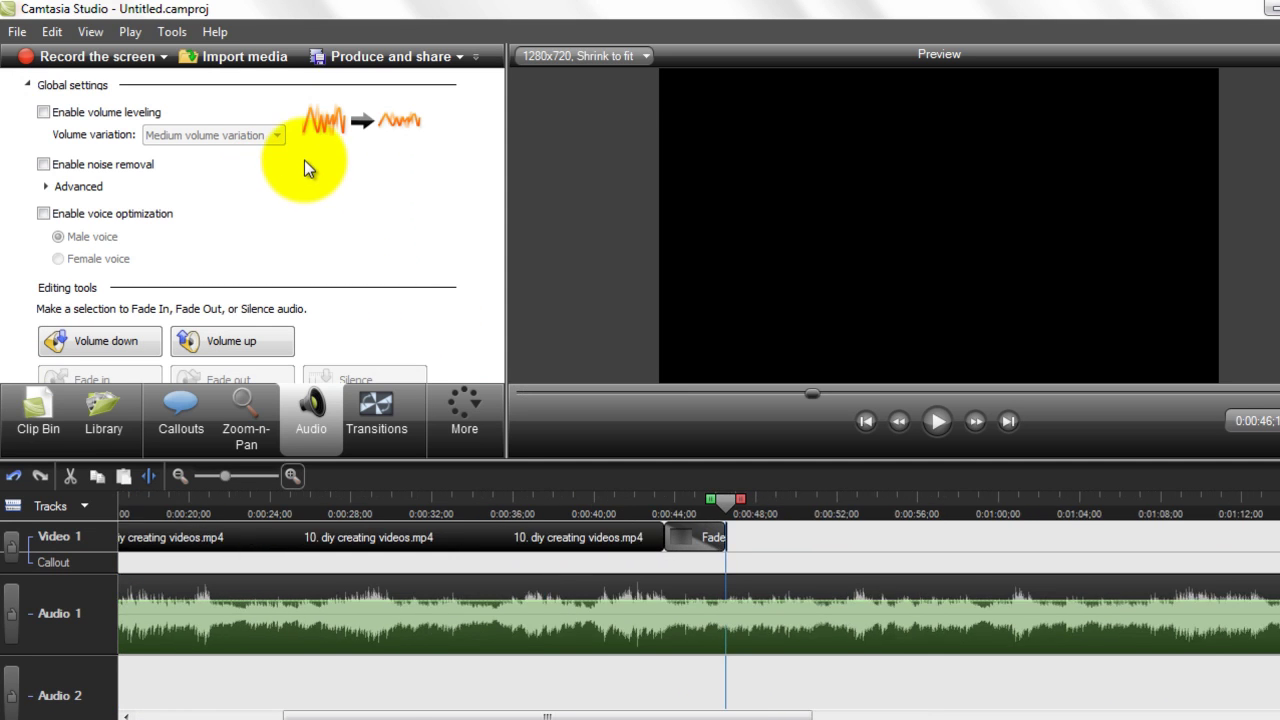
pyautogui.hotkey('ctrl', '=')
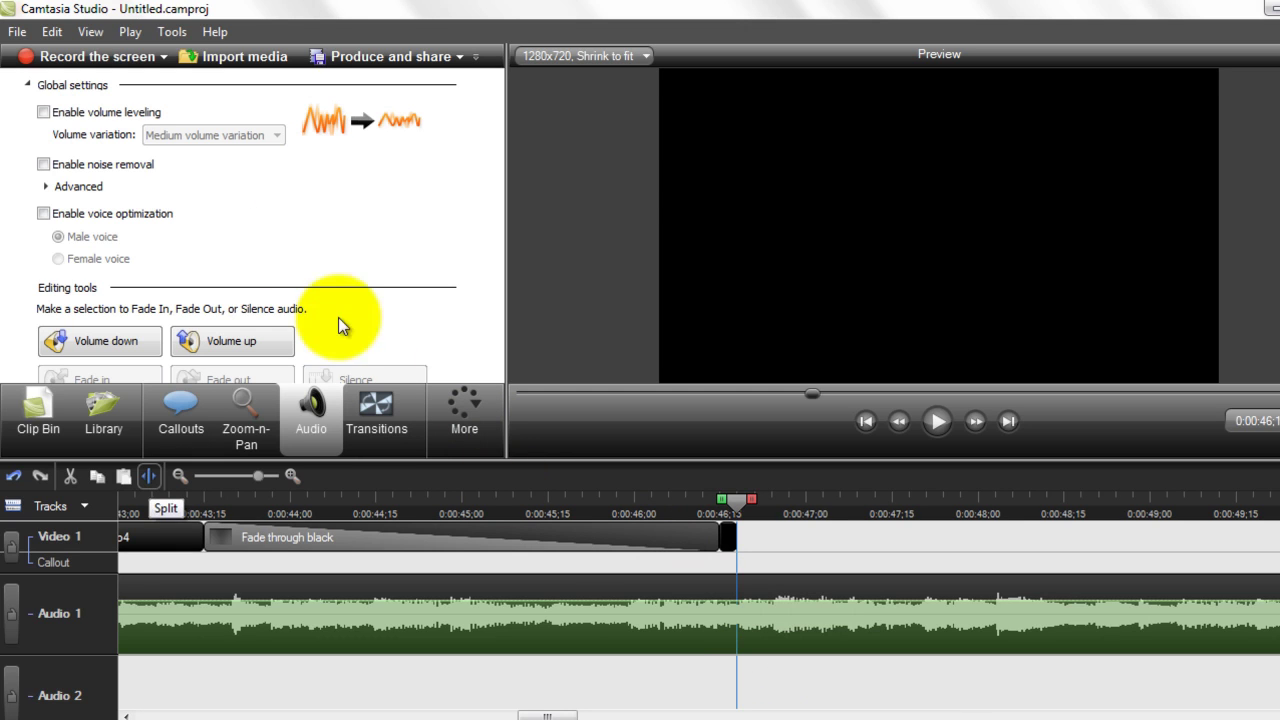
pyautogui.press('s')
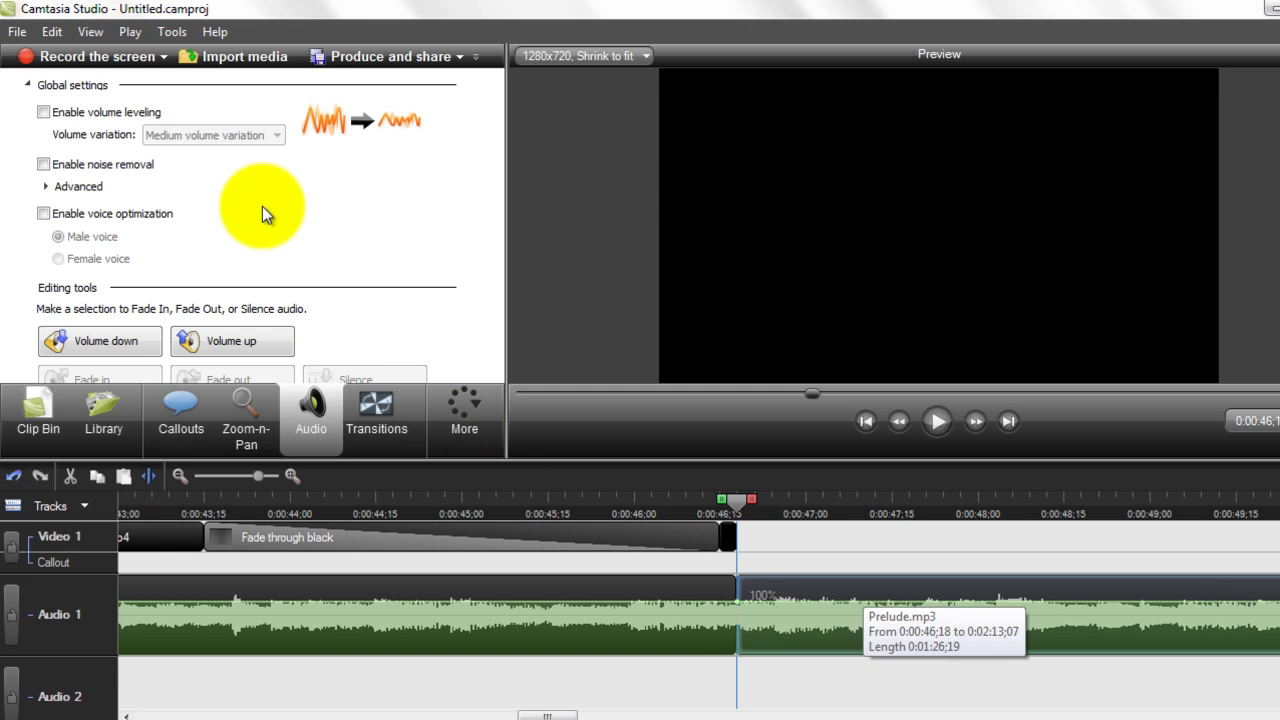
pyautogui.press('Delete')
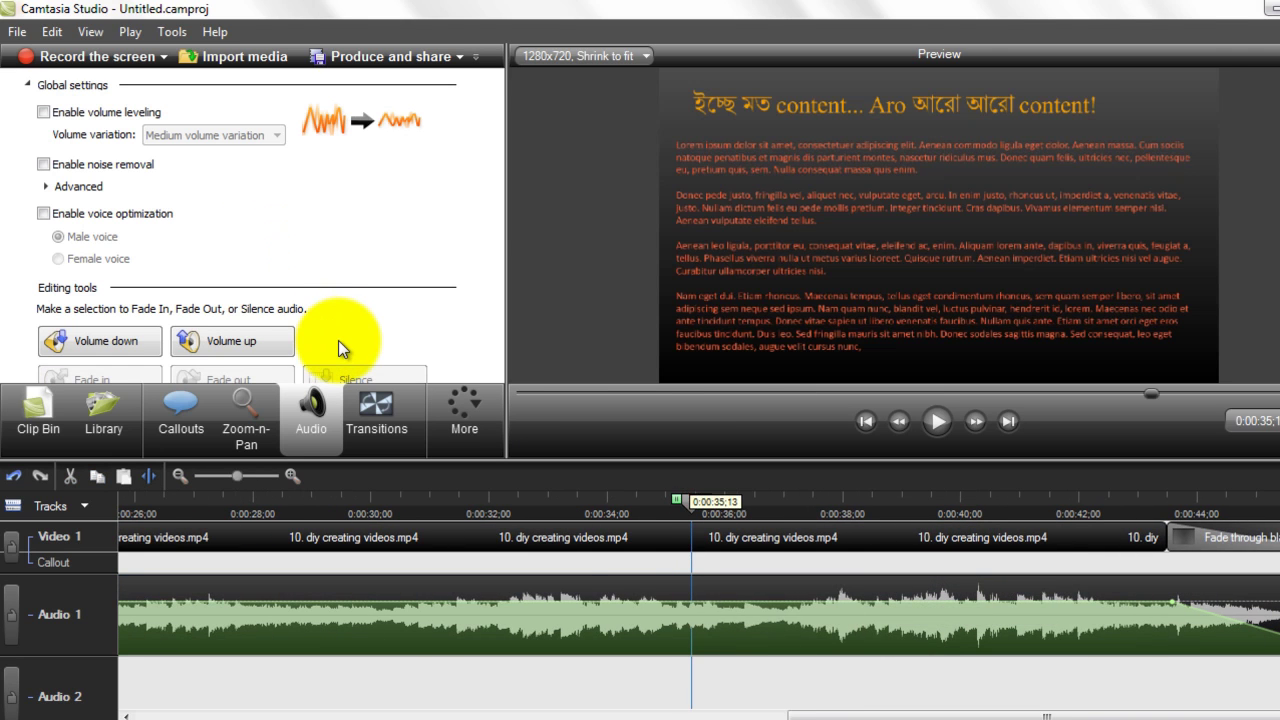
# Preview the trimmed ending, then drag Breaking Glass.mp3 from the Clip Bin to the timeline
pyautogui.press('space')
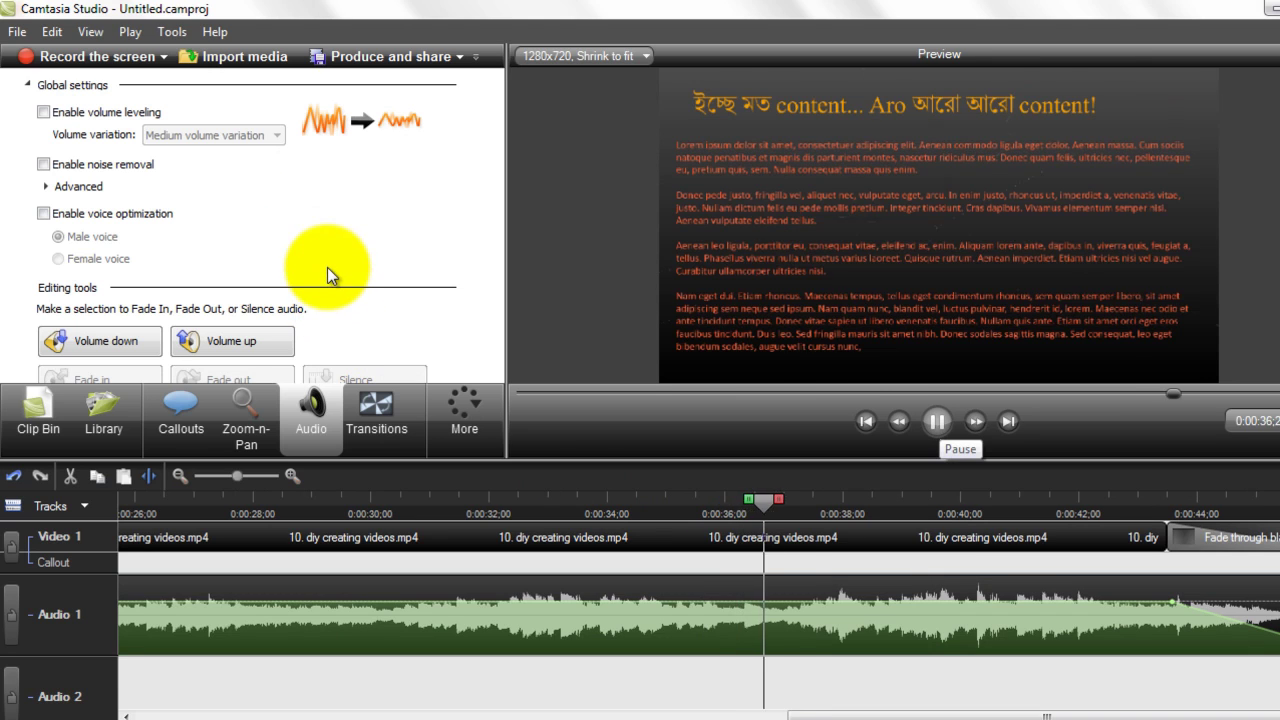
pyautogui.press('space')
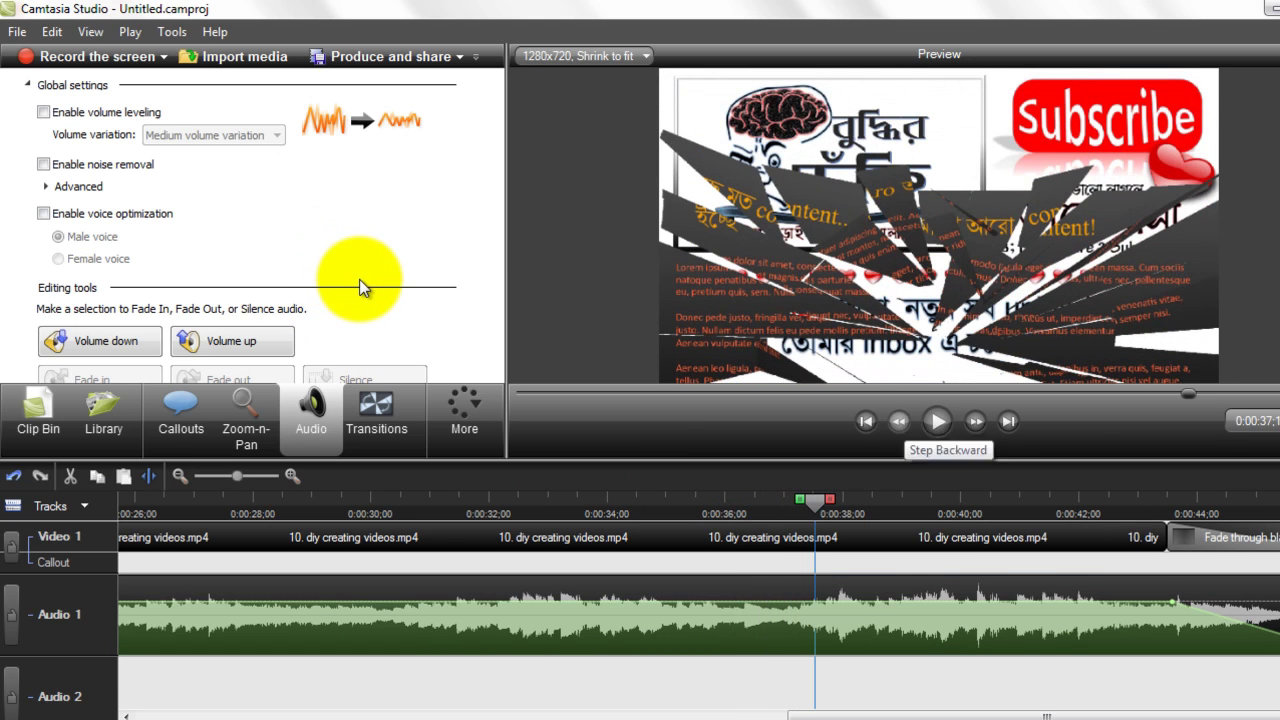
pyautogui.hotkey('ctrl', 'Left')
pyautogui.hotkey('ctrl', 'Left')
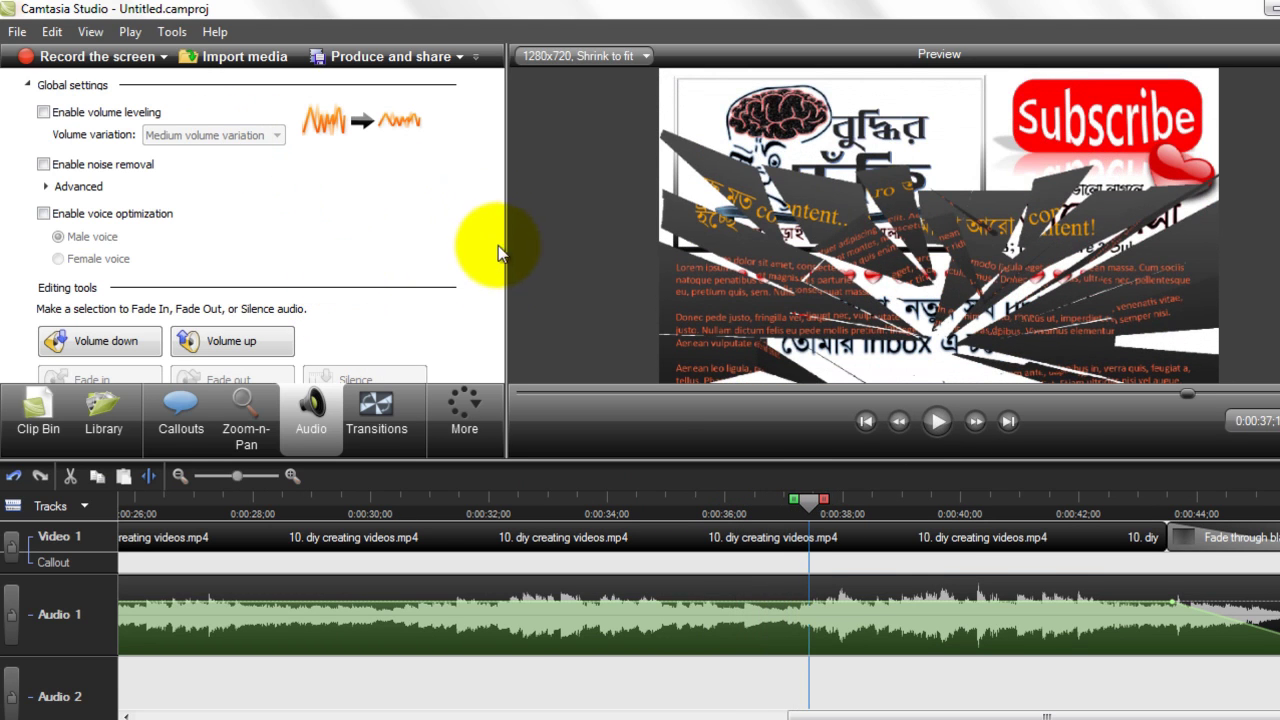
pyautogui.click(38, 410)
pyautogui.moveTo(171, 290); pyautogui.dragTo(128, 566)
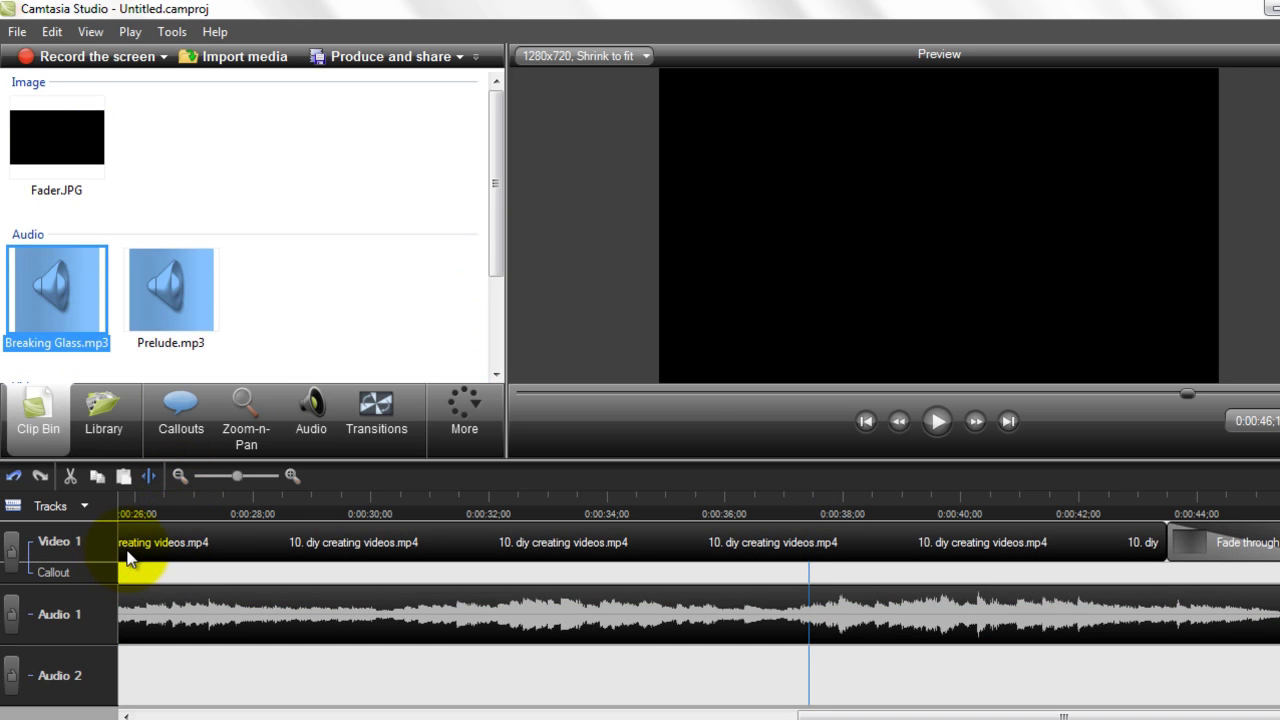
# Place Breaking Glass.mp3 on Audio 2 at 0:00:36;13, aligned to the shatter, and preview it
pyautogui.click(674, 388)
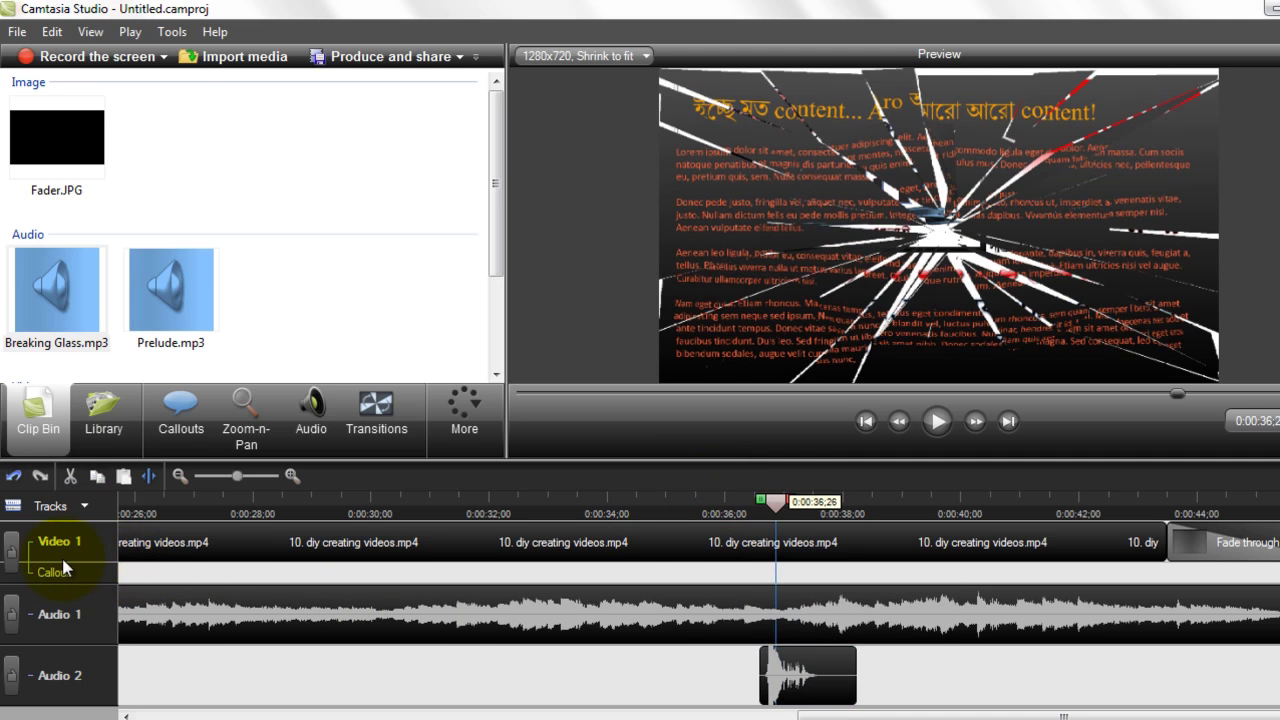
pyautogui.press(',')
pyautogui.press(',')
pyautogui.press(',')
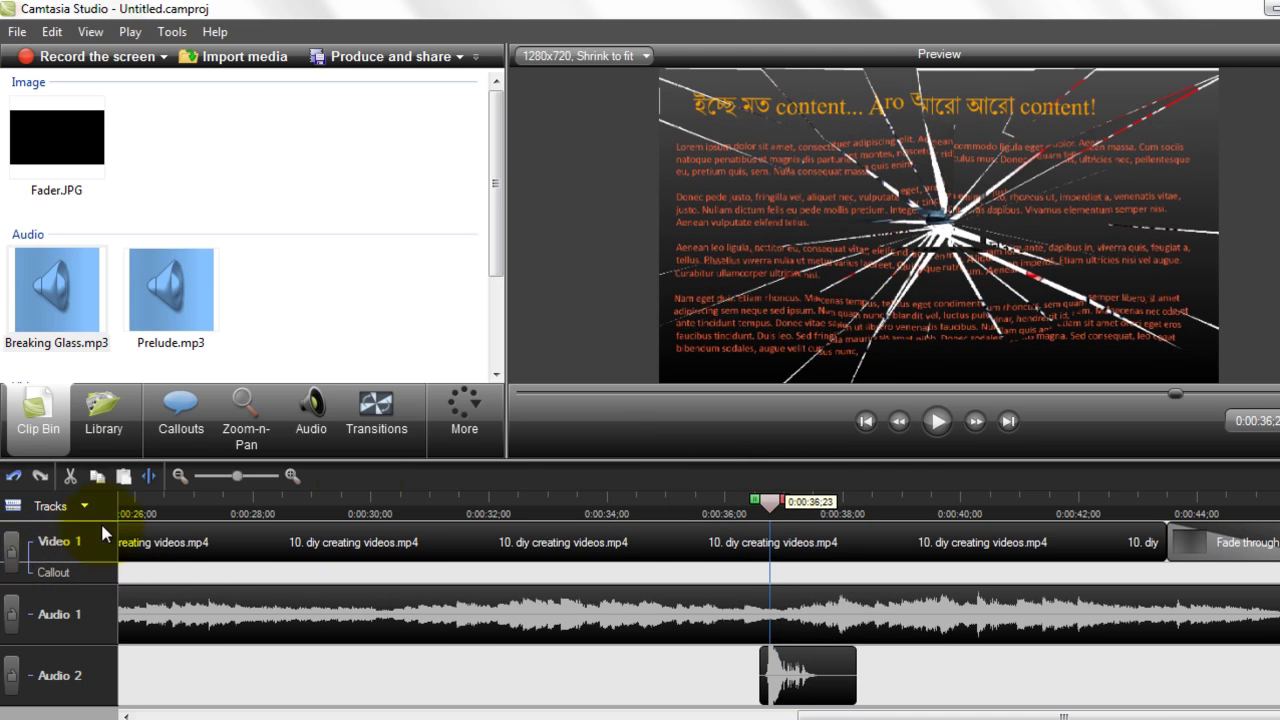
pyautogui.press(',')
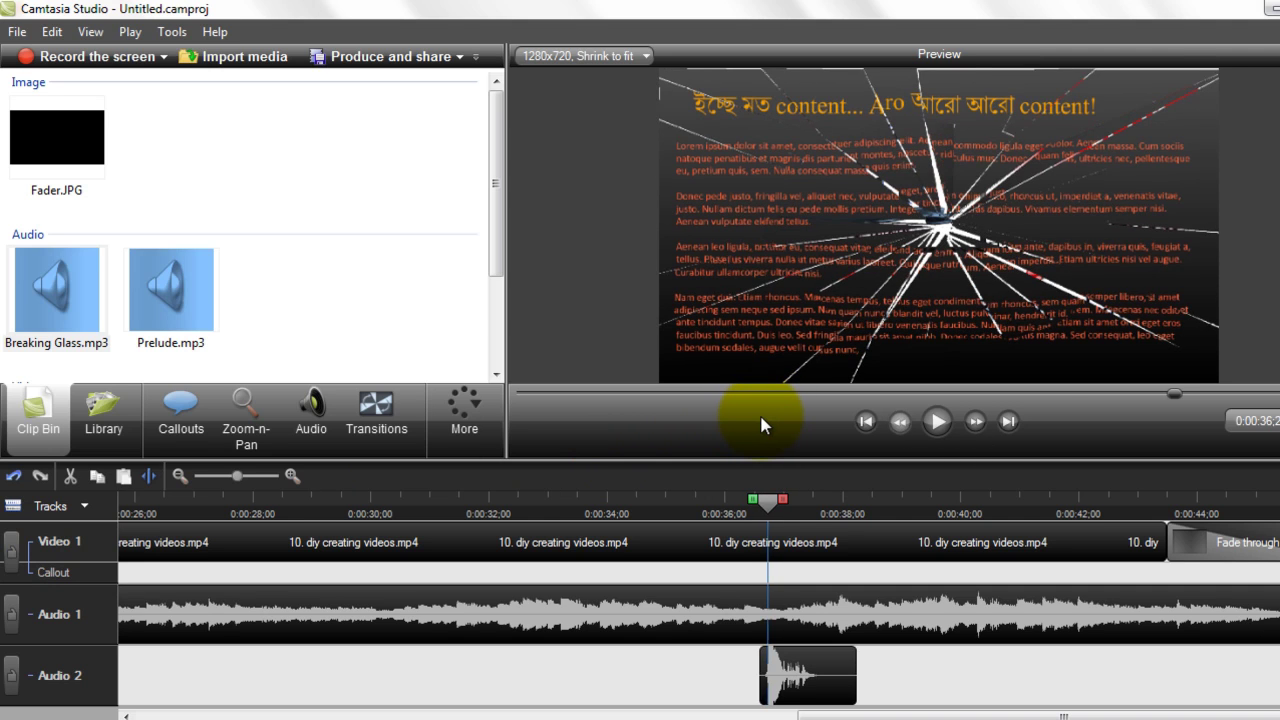
pyautogui.press(',')
pyautogui.press(',')
pyautogui.press(',')
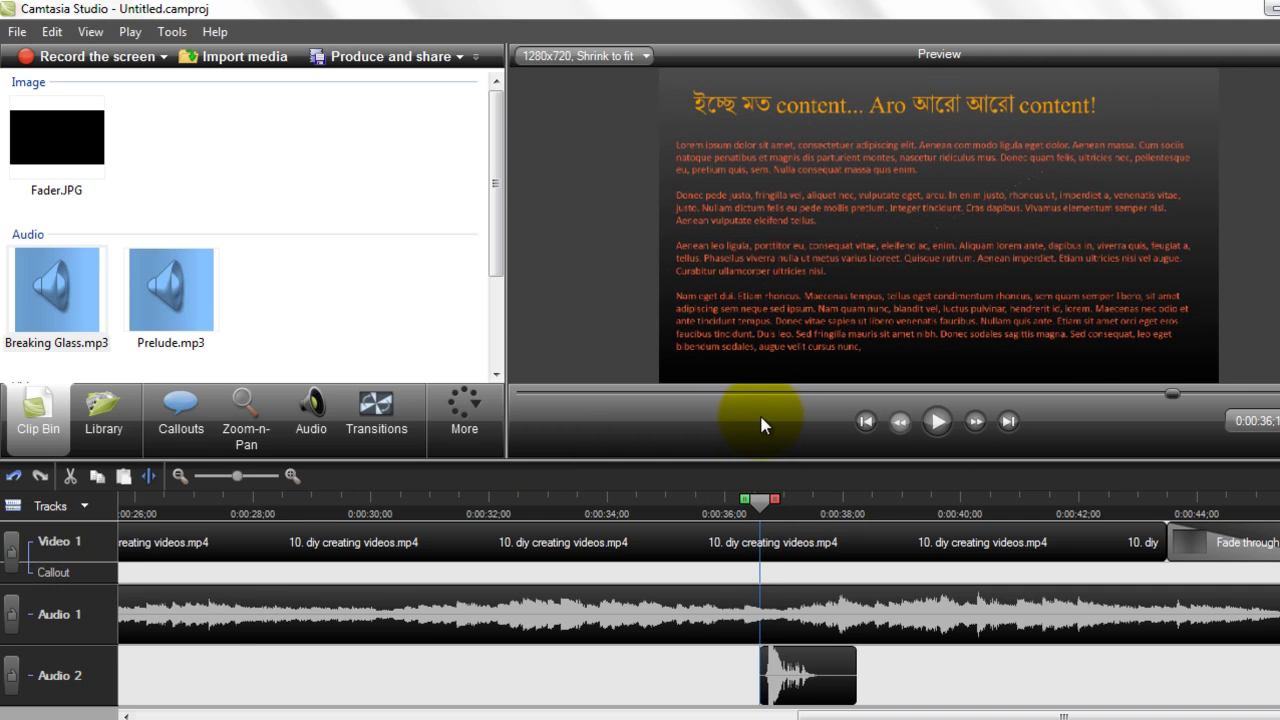
pyautogui.press(',')
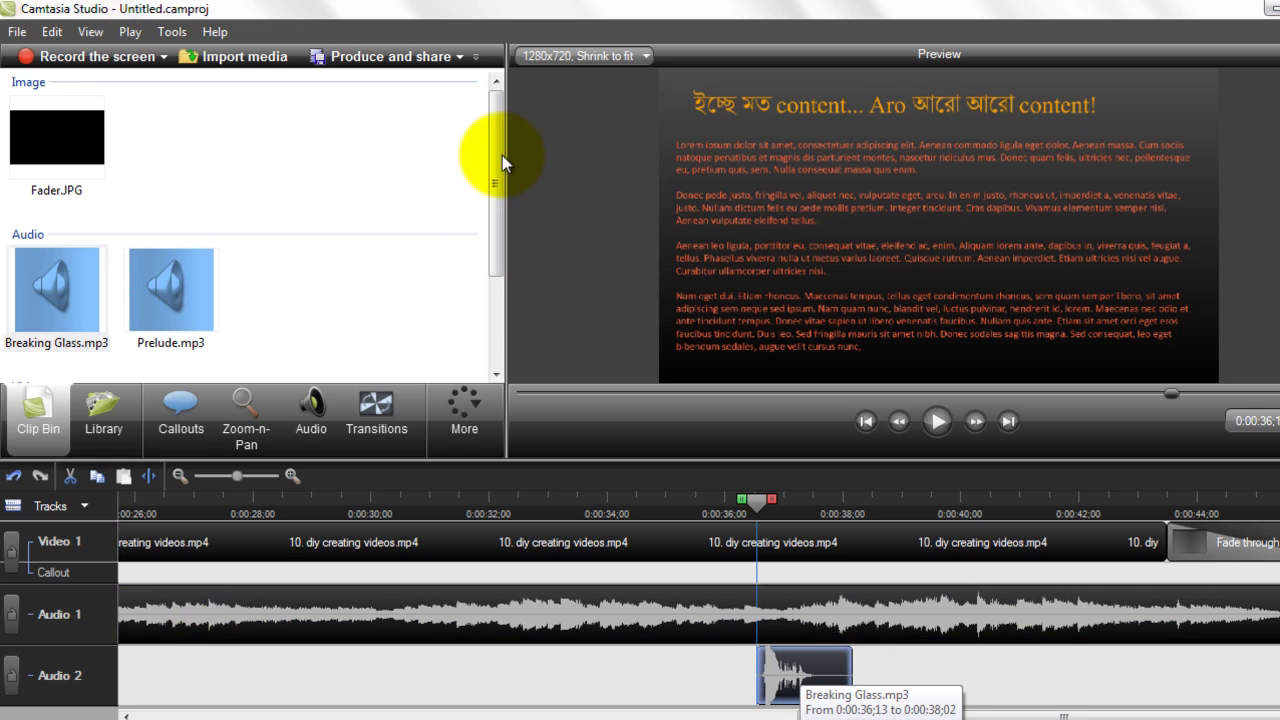
pyautogui.moveTo(59, 131); pyautogui.dragTo(122, 541)
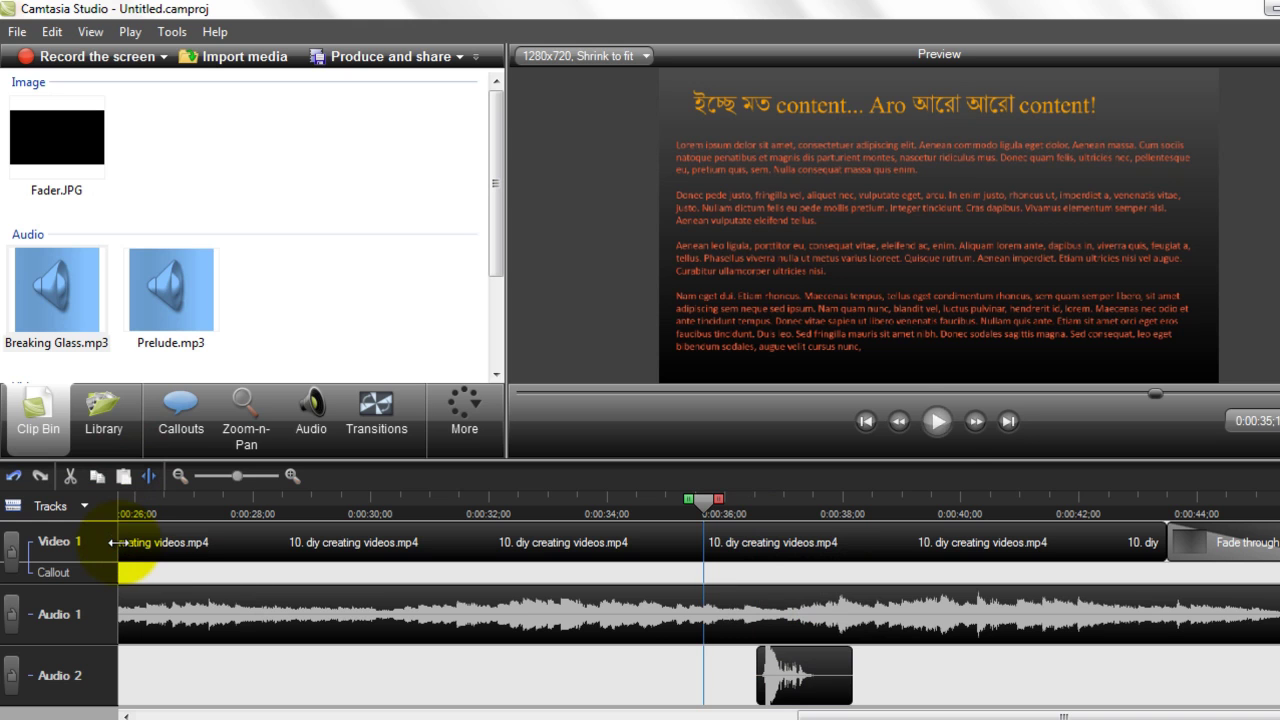
pyautogui.press('space')
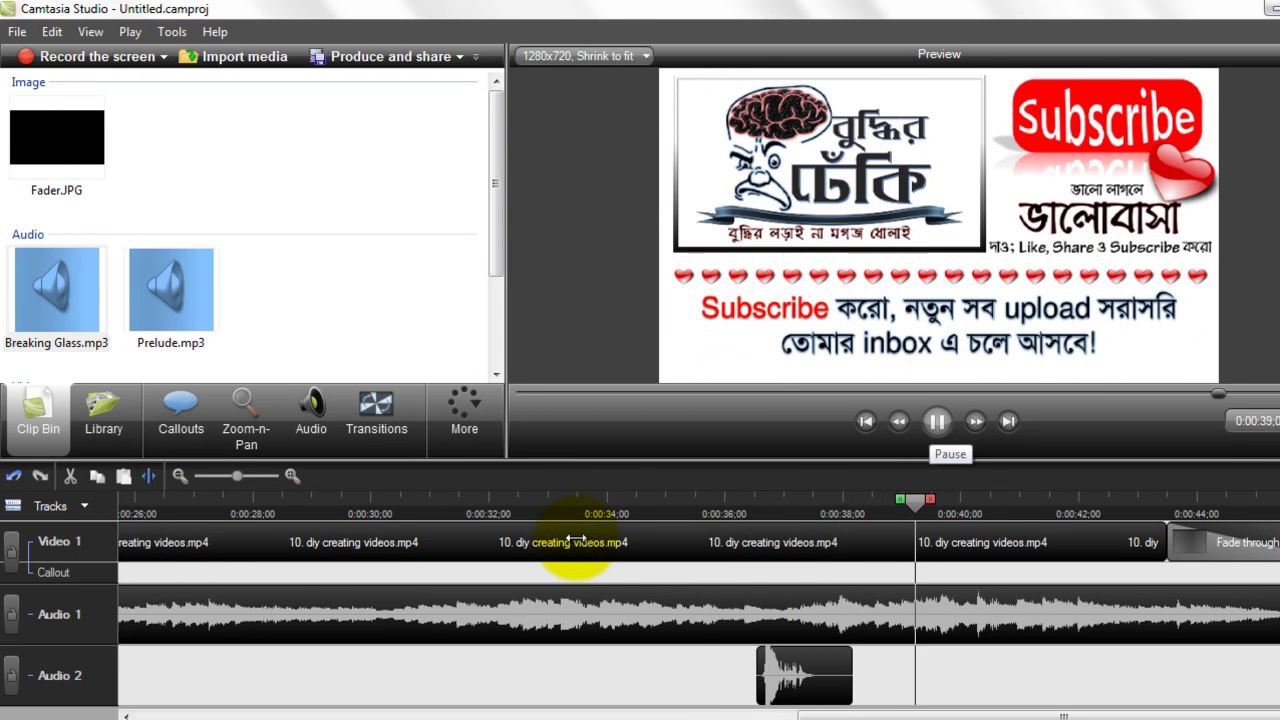
pyautogui.press('space')
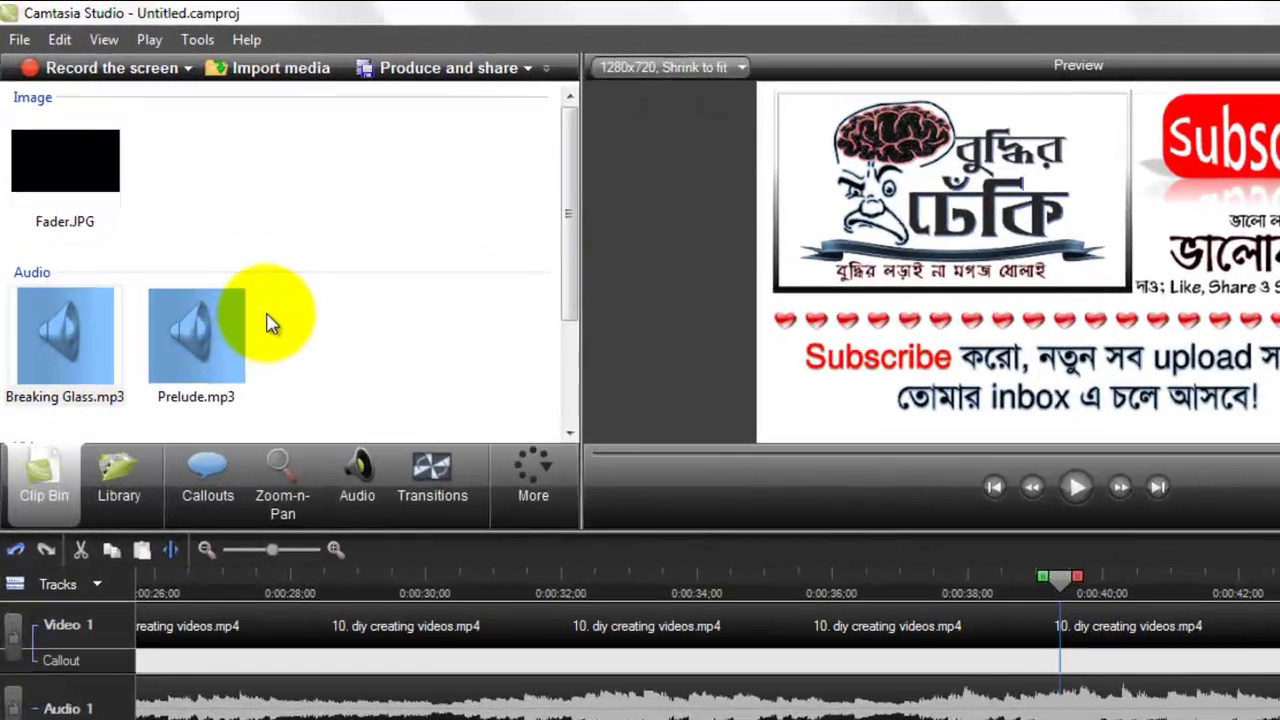
# Start Produce and share with the HD 1280 x 720 MP4 preset
pyautogui.hotkey('alt', 'f')
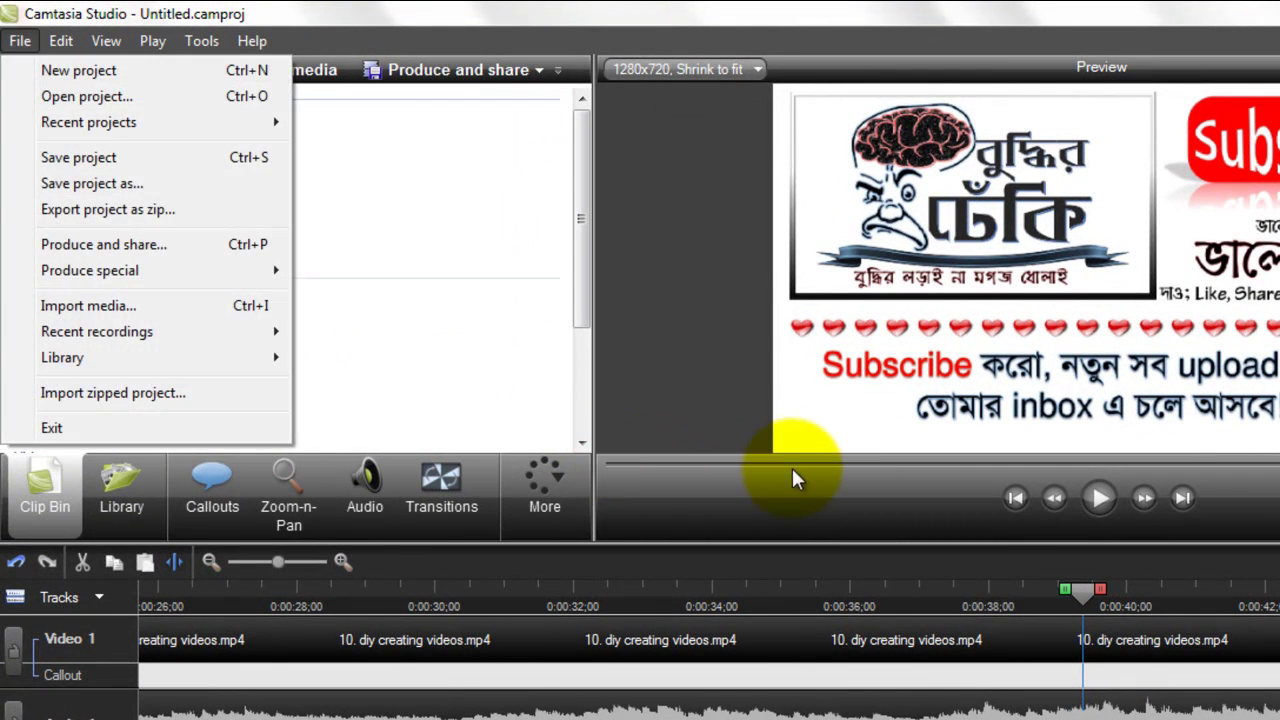
pyautogui.press('Down')
pyautogui.press('Down')
pyautogui.press('Down')
pyautogui.press('Down')
pyautogui.press('Down')
pyautogui.press('Return')
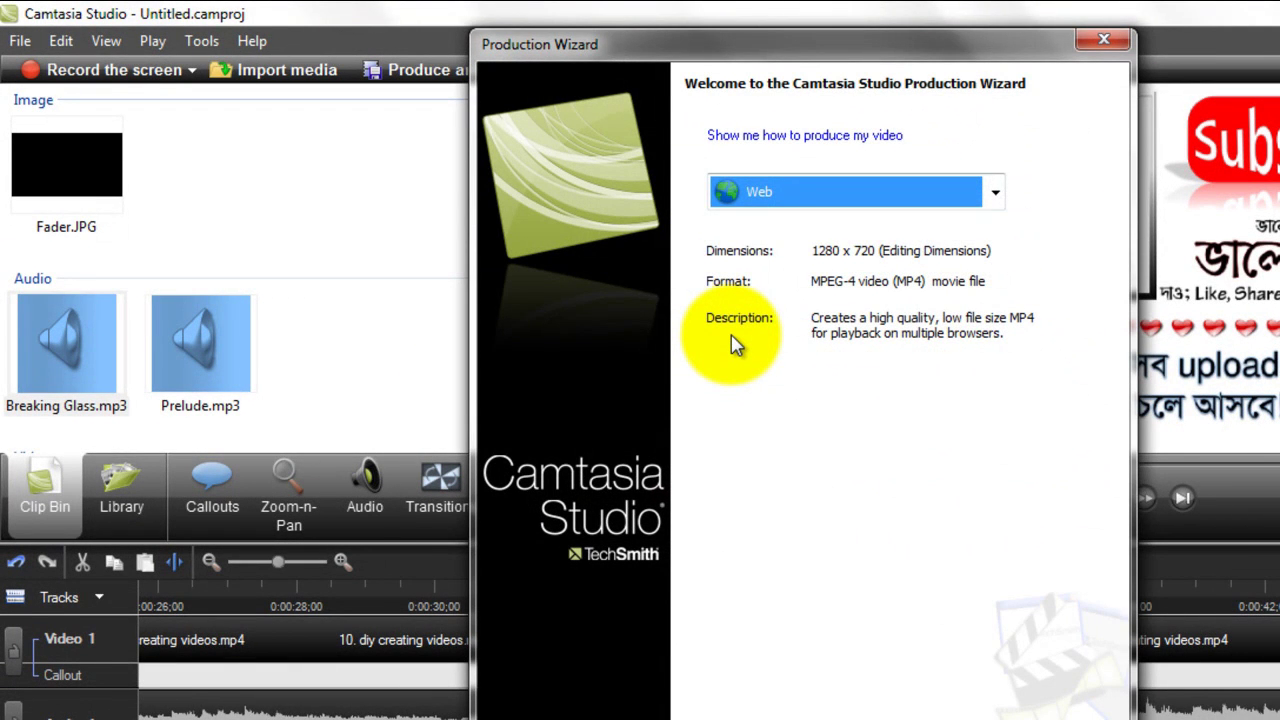
pyautogui.hotkey('alt', 'Down')
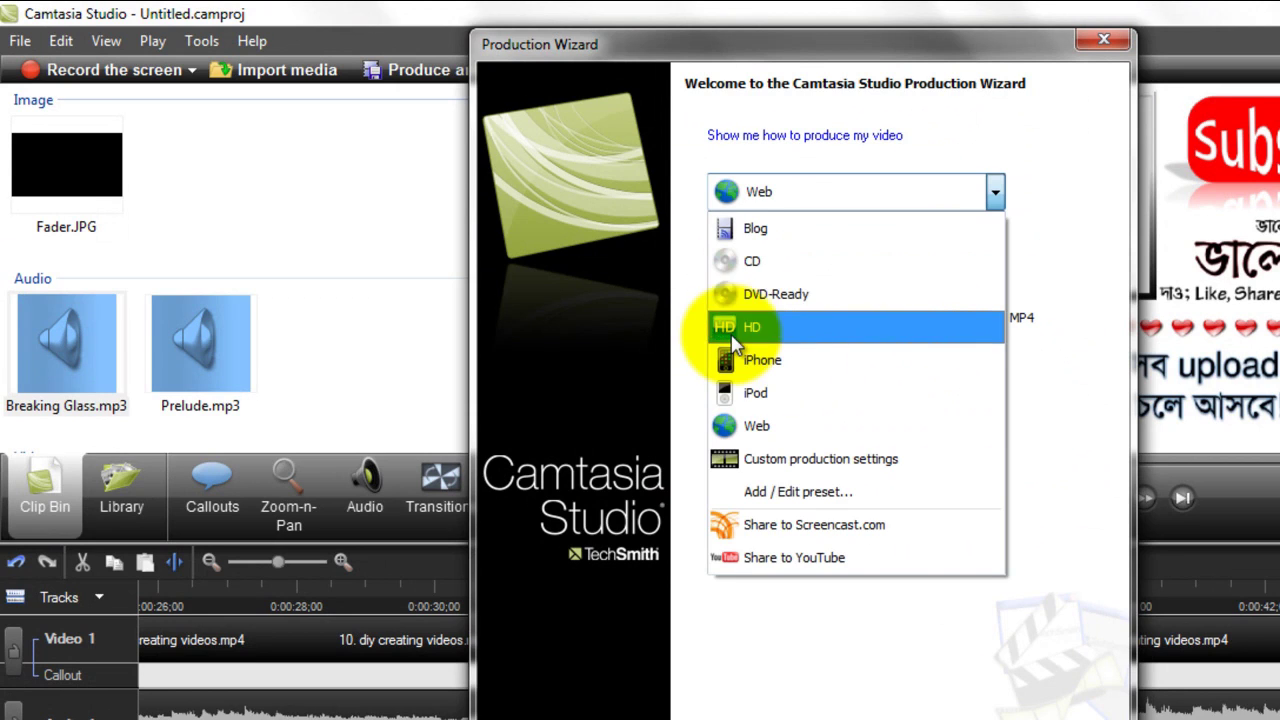
pyautogui.click(730, 326)
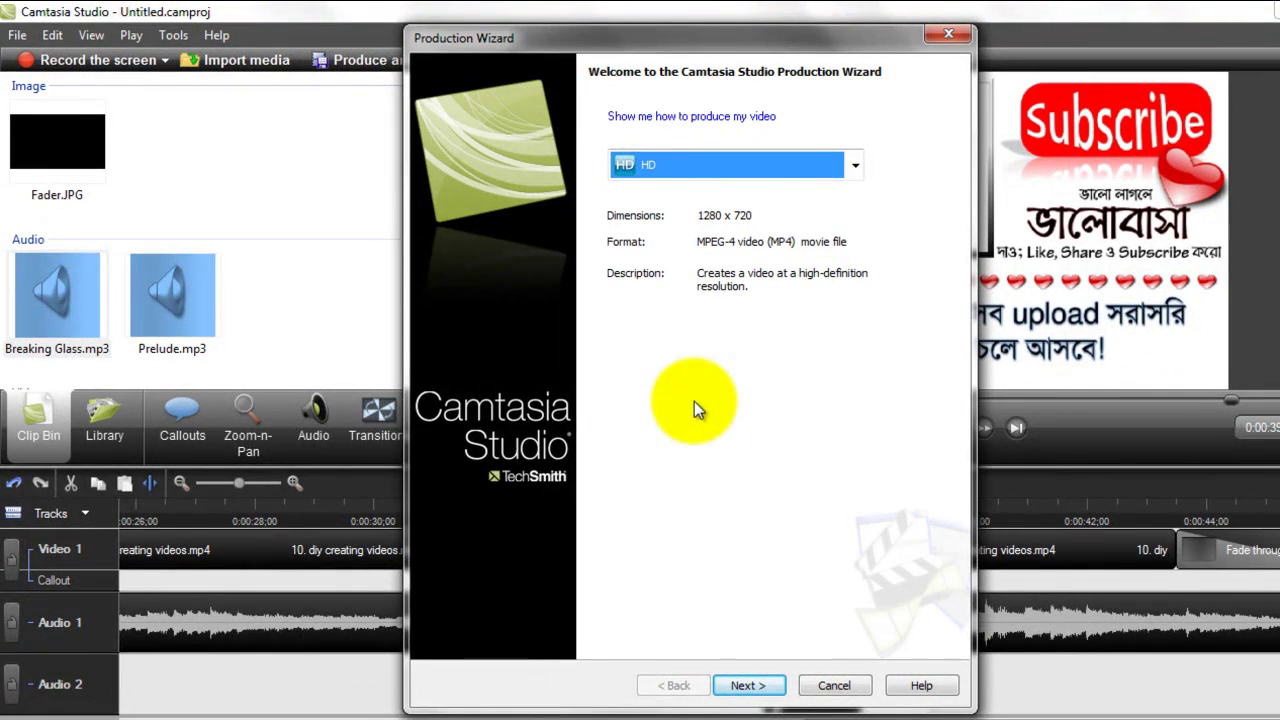
pyautogui.press('Return')
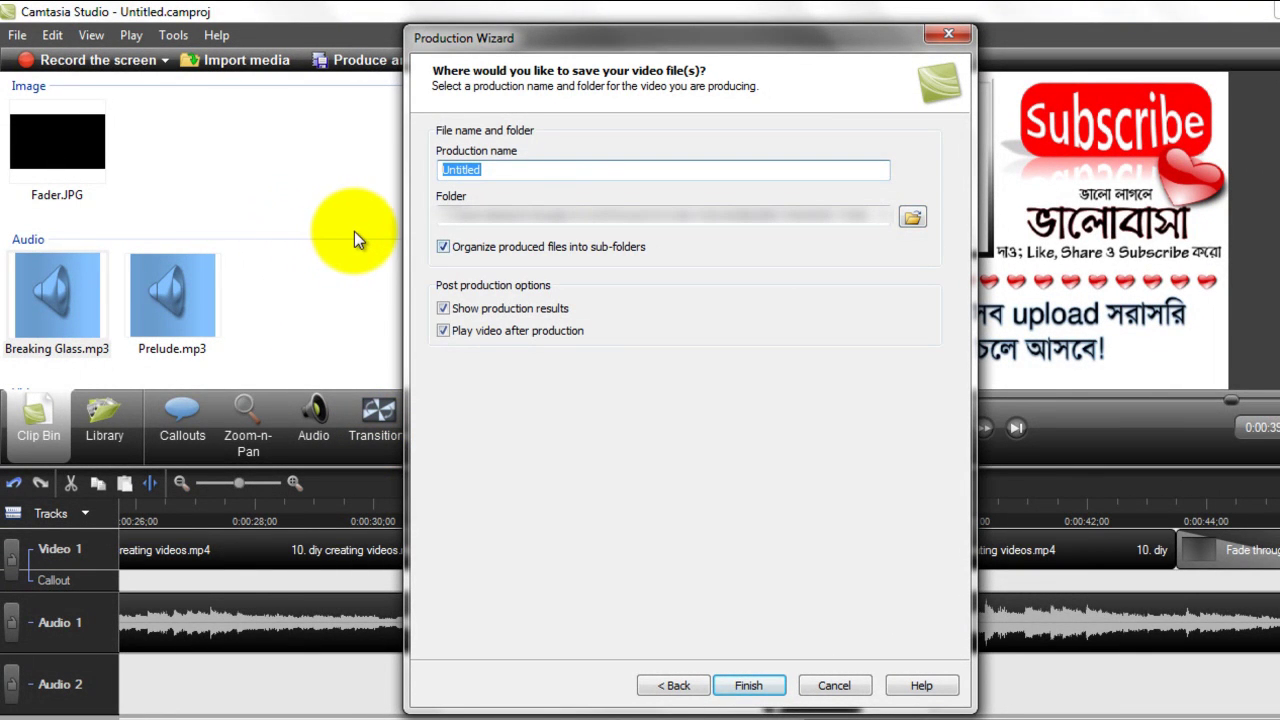
# Save the output as Final_Vid in the 10. DIY - CREATING VIDEOS folder and render it
pyautogui.press('Tab')
pyautogui.press('Return')
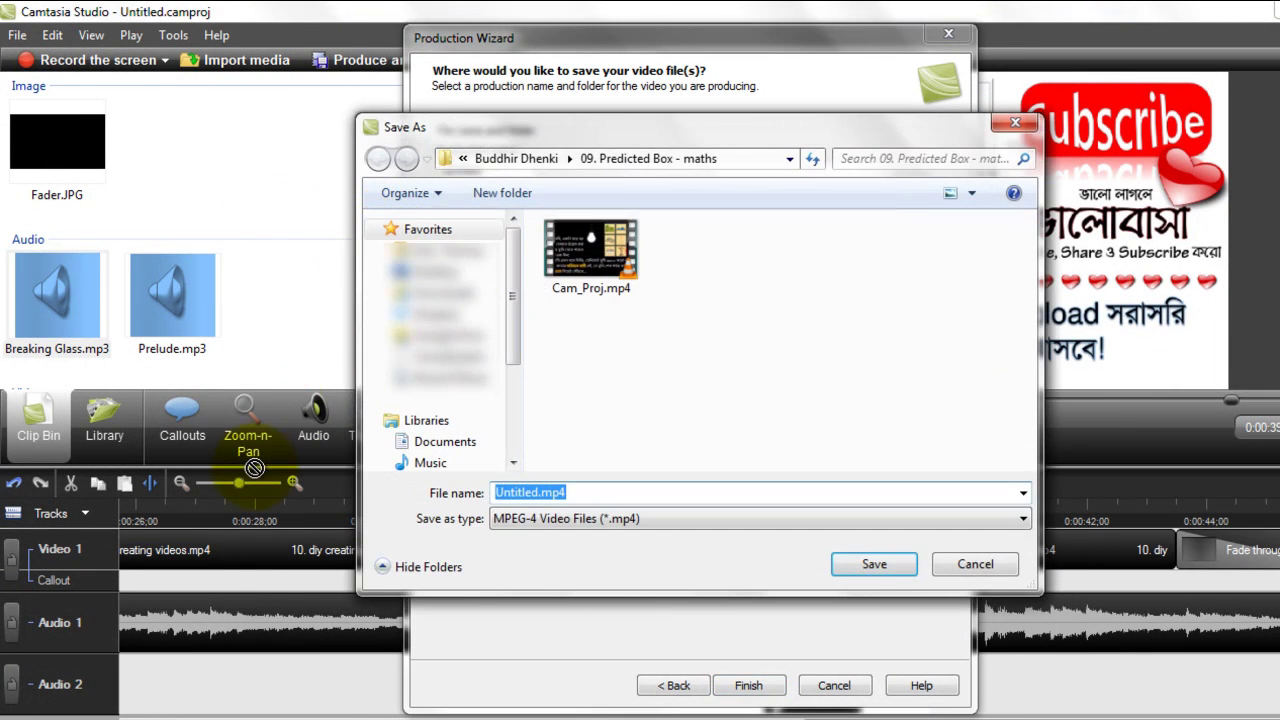
pyautogui.hotkey('alt', 'Up')
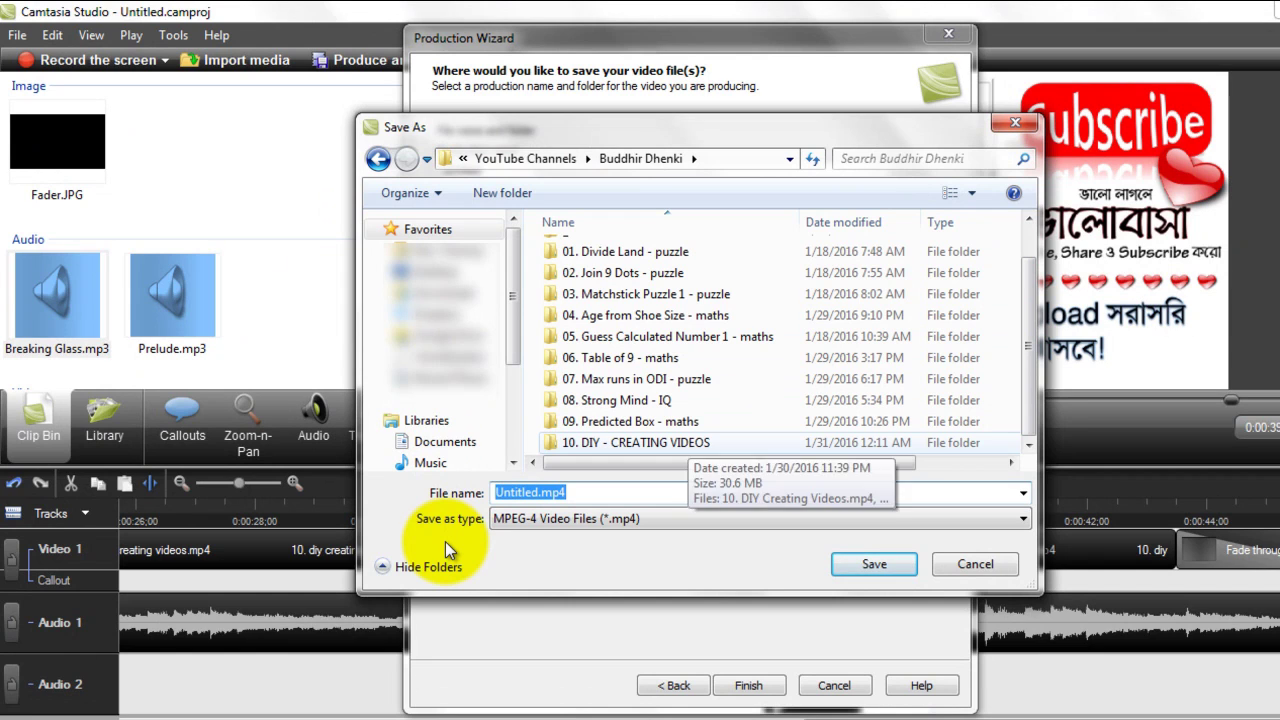
pyautogui.press('Return')
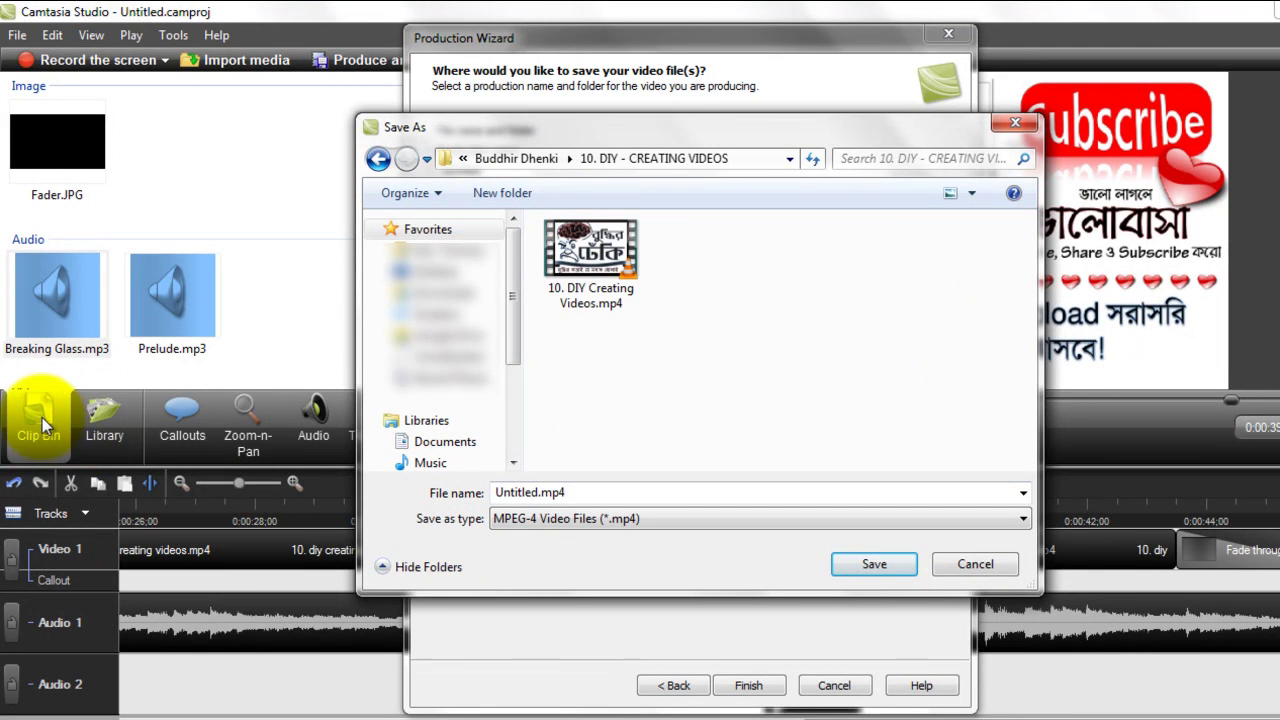
pyautogui.press('Tab')
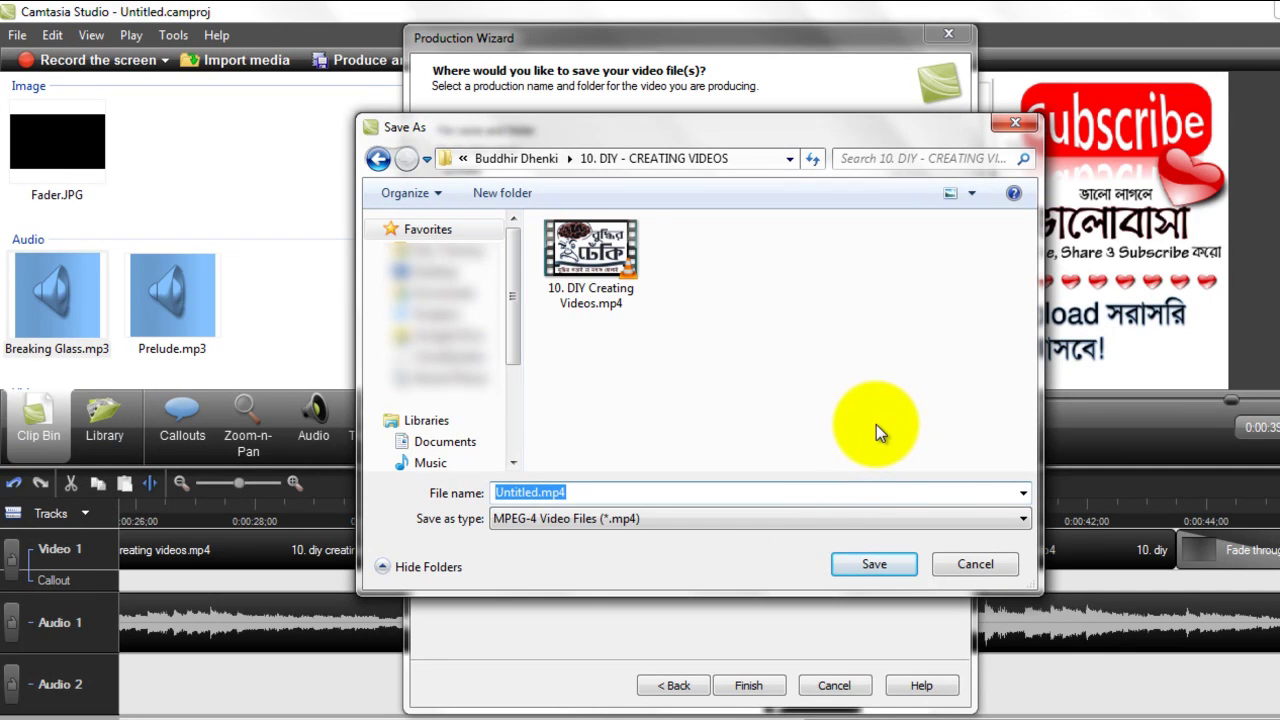
pyautogui.write('Final')
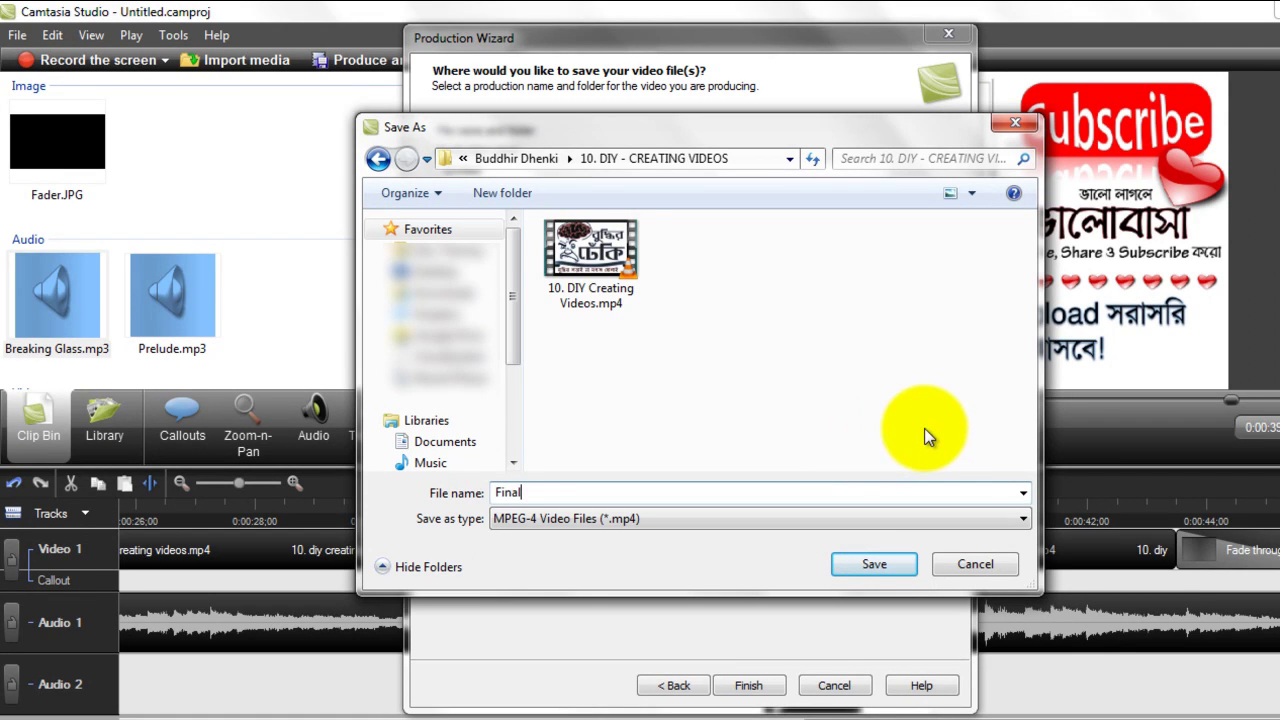
pyautogui.write('_Vid')
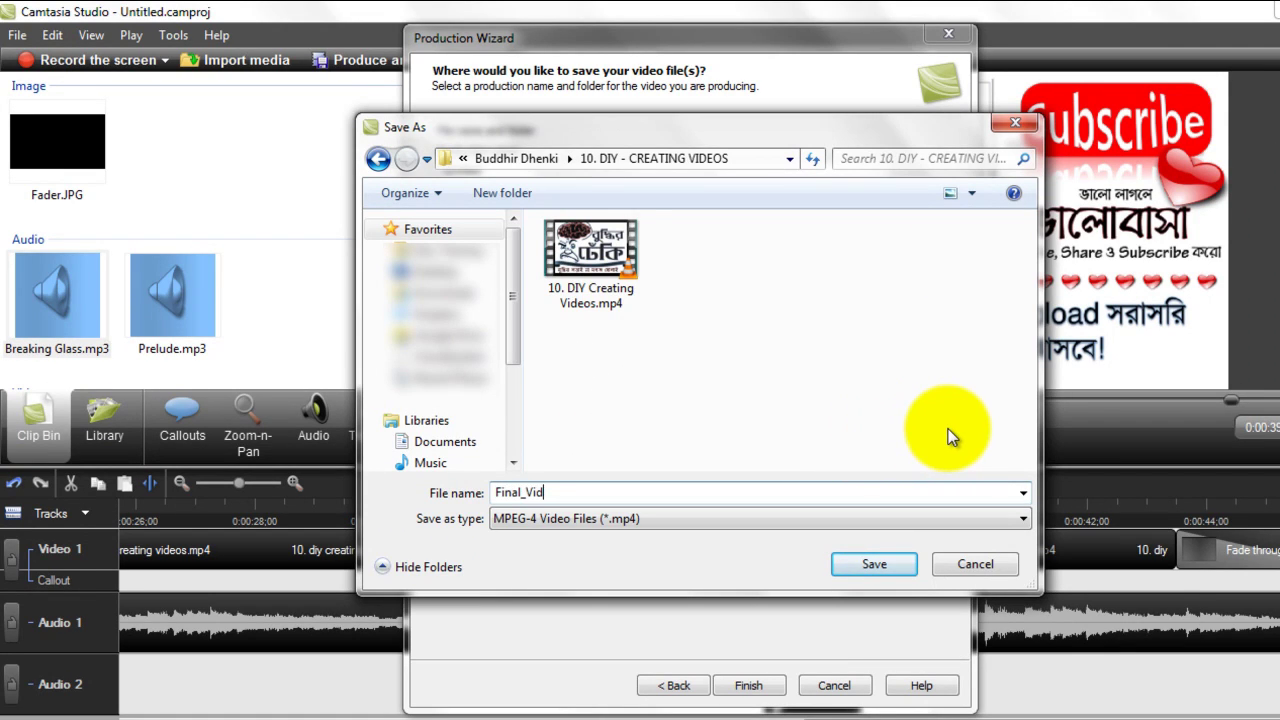
pyautogui.press('Return')
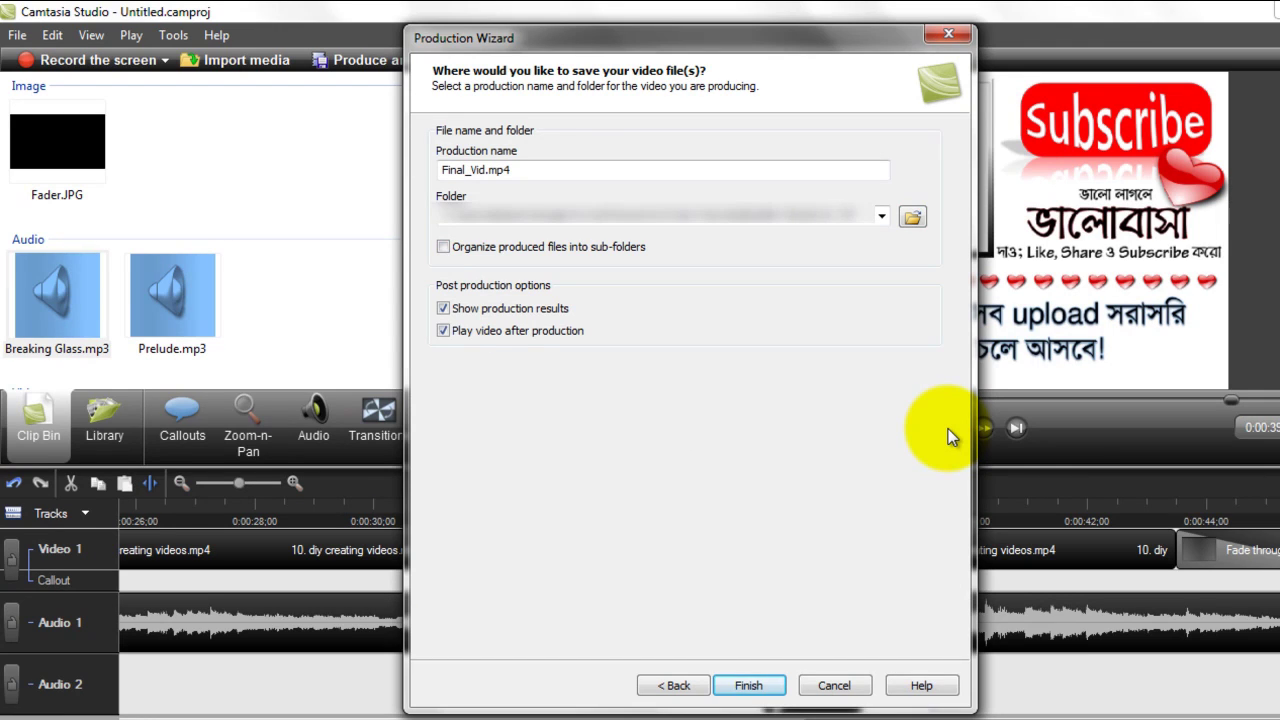
pyautogui.press('Return')
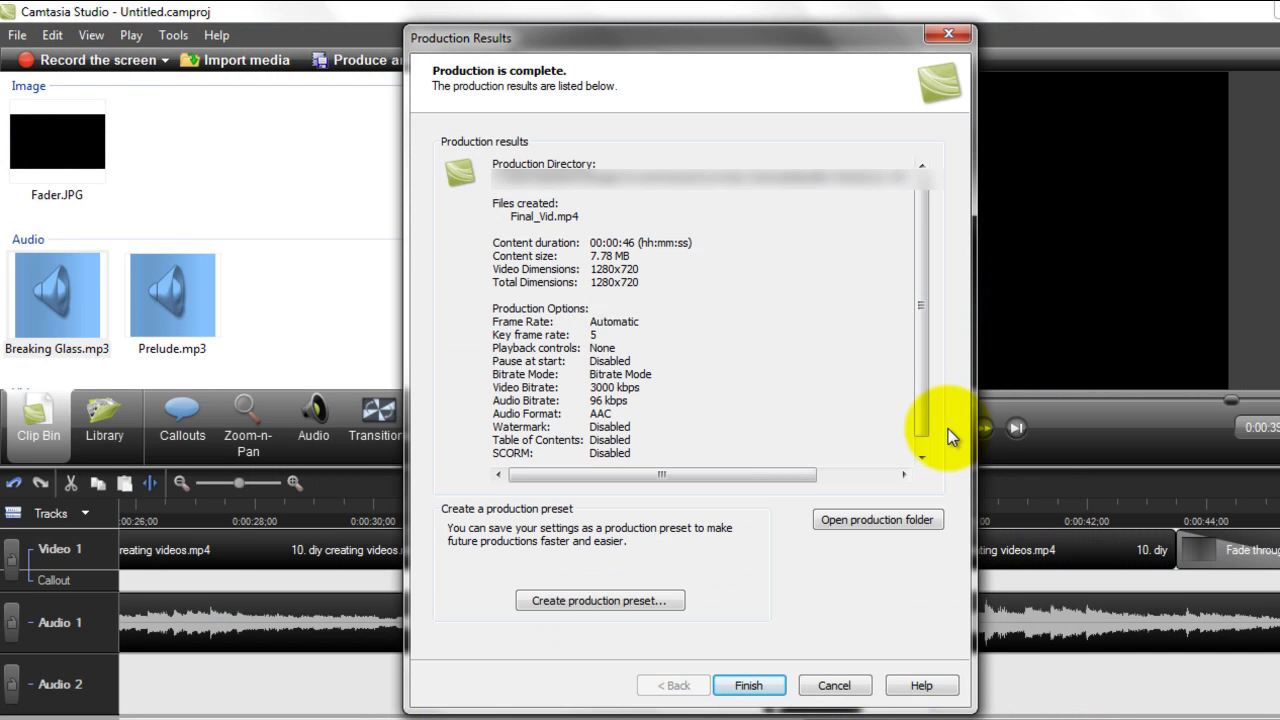
# Close the Production Results dialog for the rendered Final_Vid.mp4
pyautogui.press('Return')
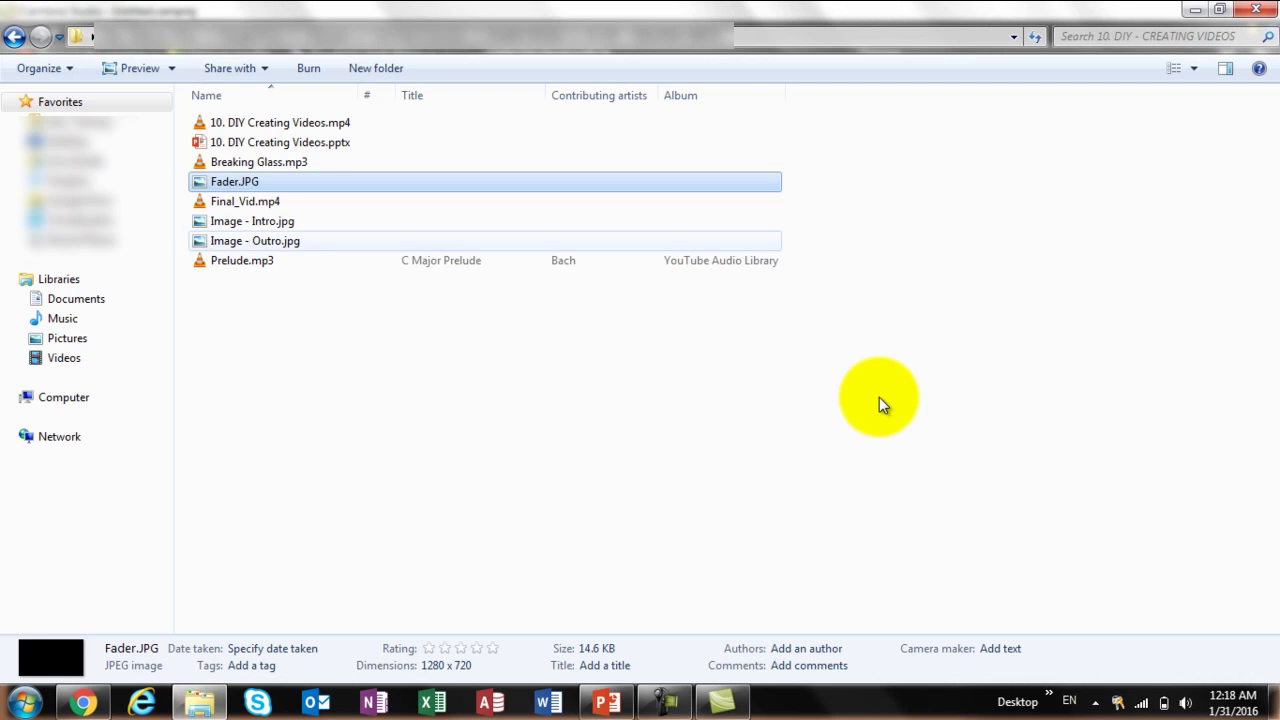
# Open the rendered Final_Vid.mp4 from Explorer and play it in VLC media player
pyautogui.press('Down')
pyautogui.press('Return')
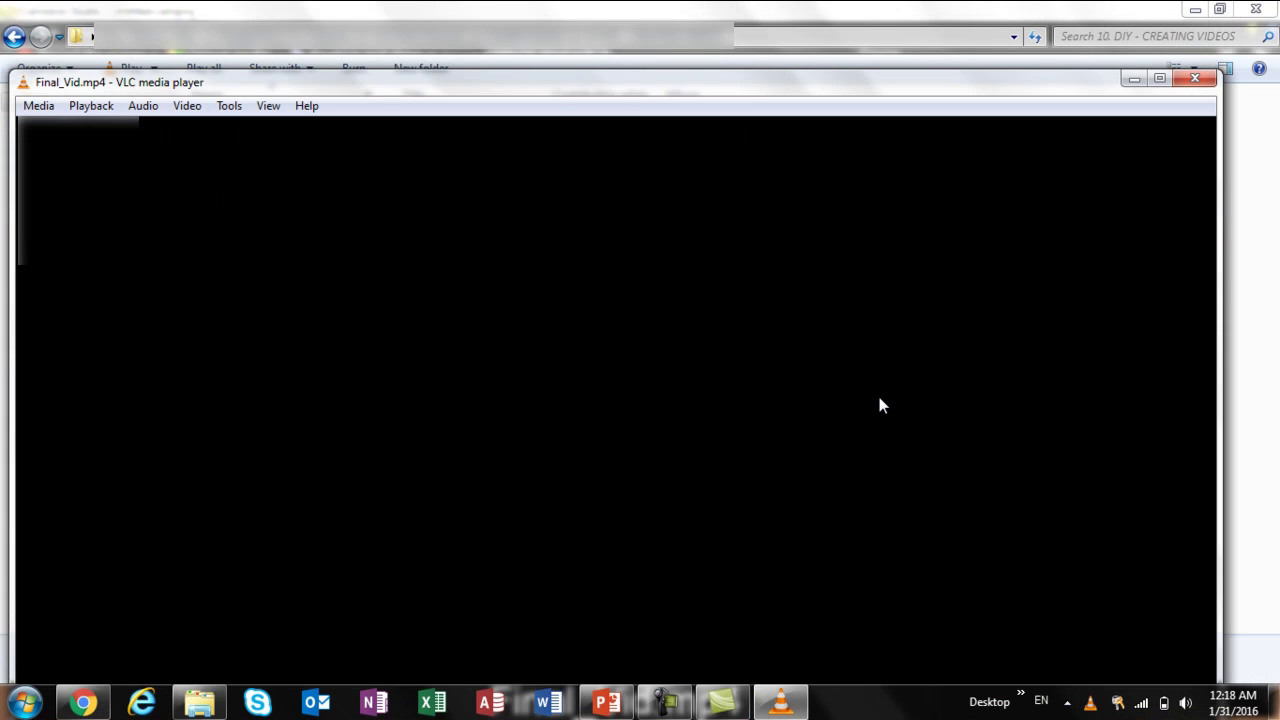